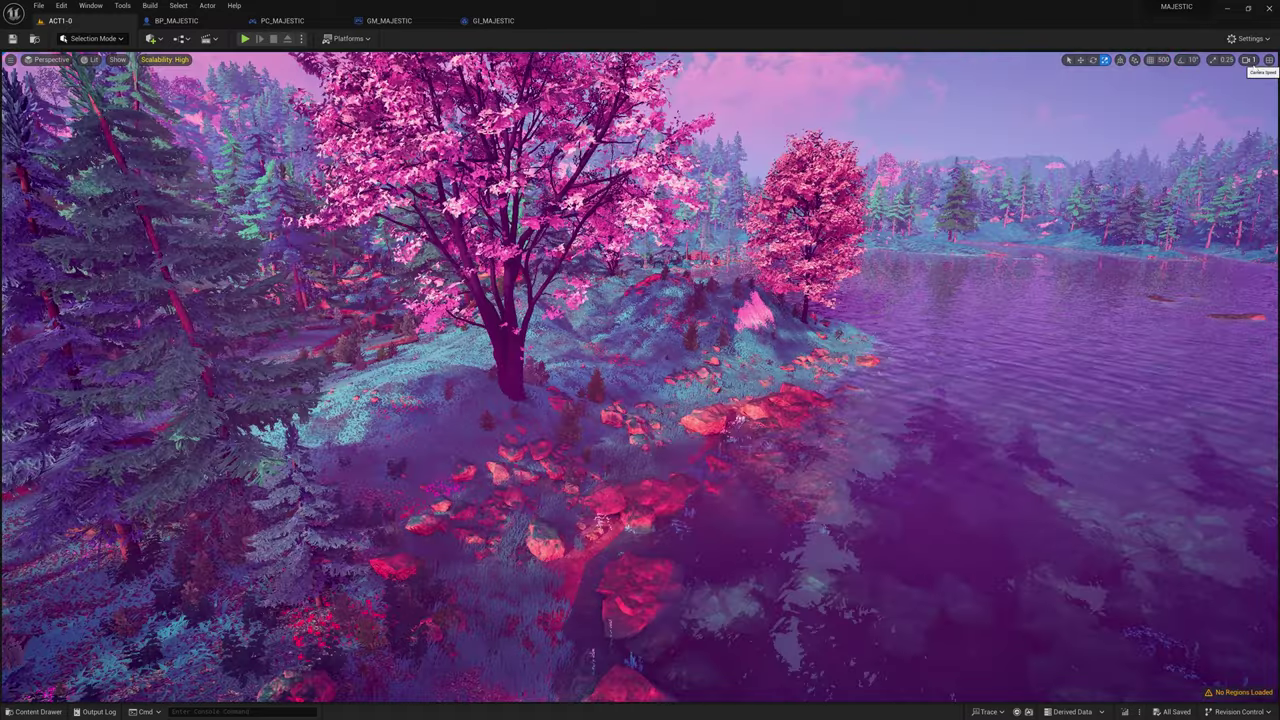
Set the viewport camera speed to 3 and survey the lake shore and surrounding forest from the air
click(1249, 60)
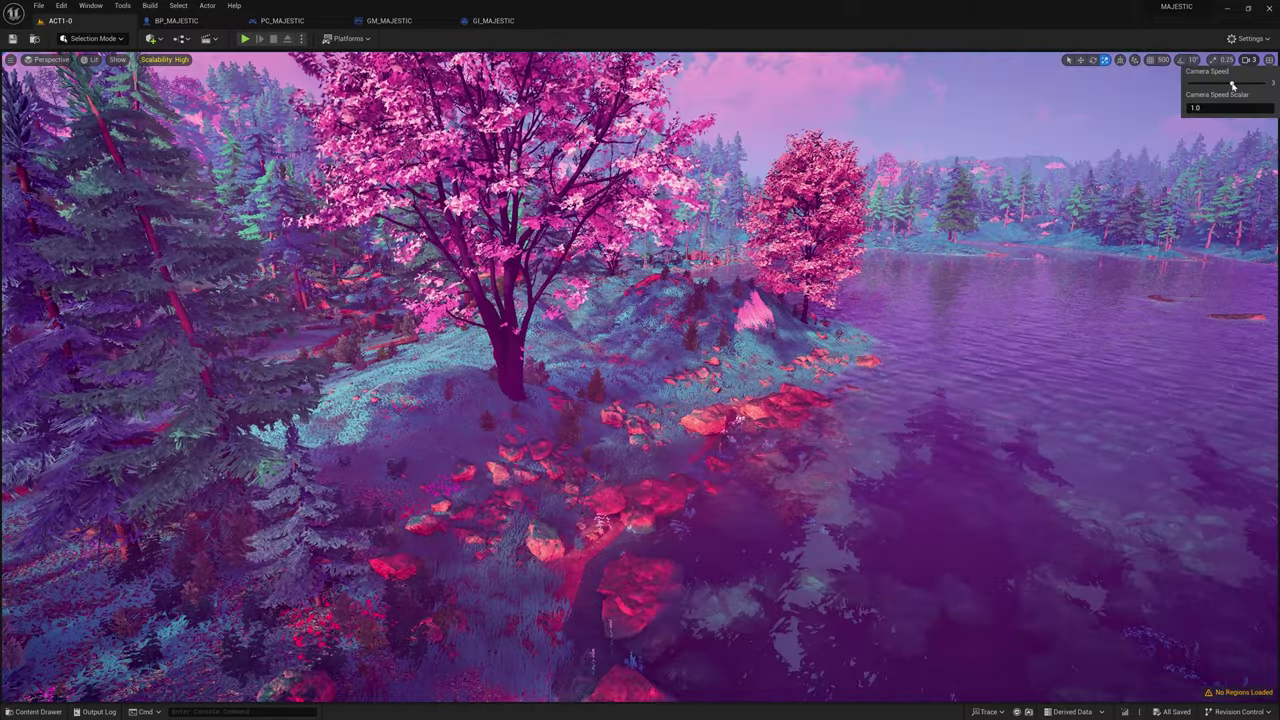
right_drag(1120, 170, 1024, 164)
key(e)
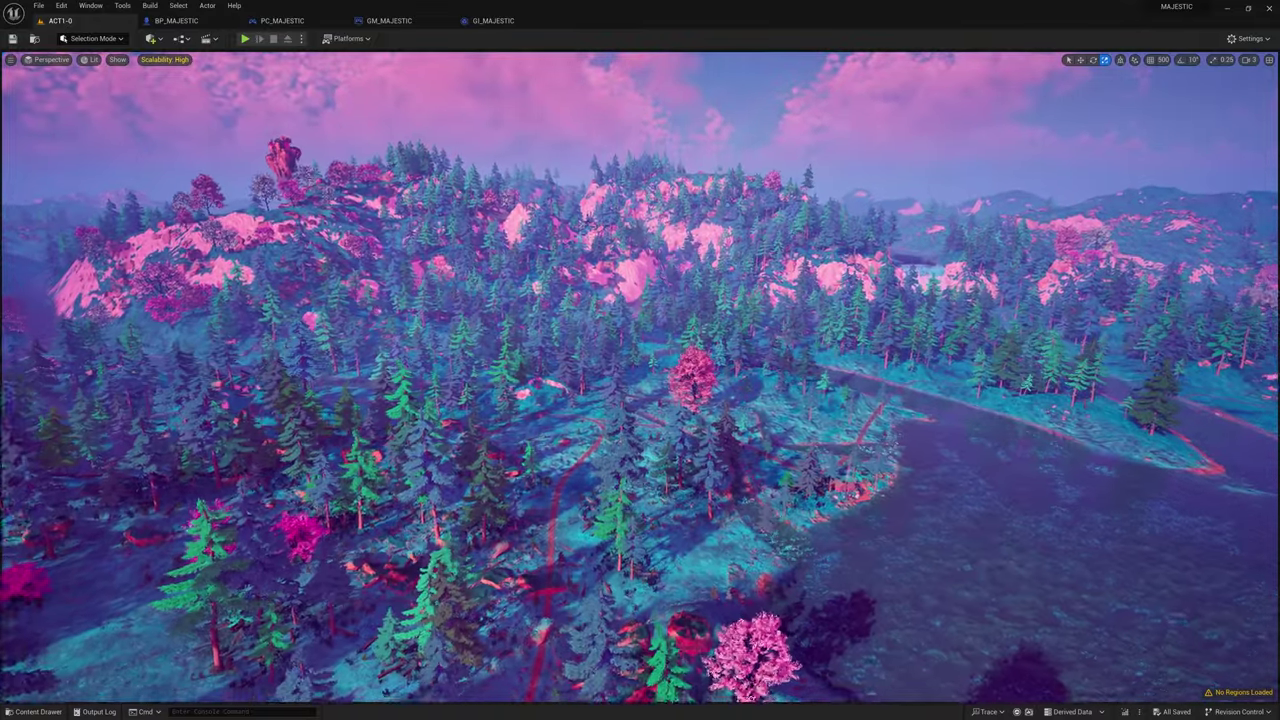
right_drag(1024, 164, 1220, 168)
right_drag(800, 305, 450, 390)
right_drag(800, 330, 790, 310)
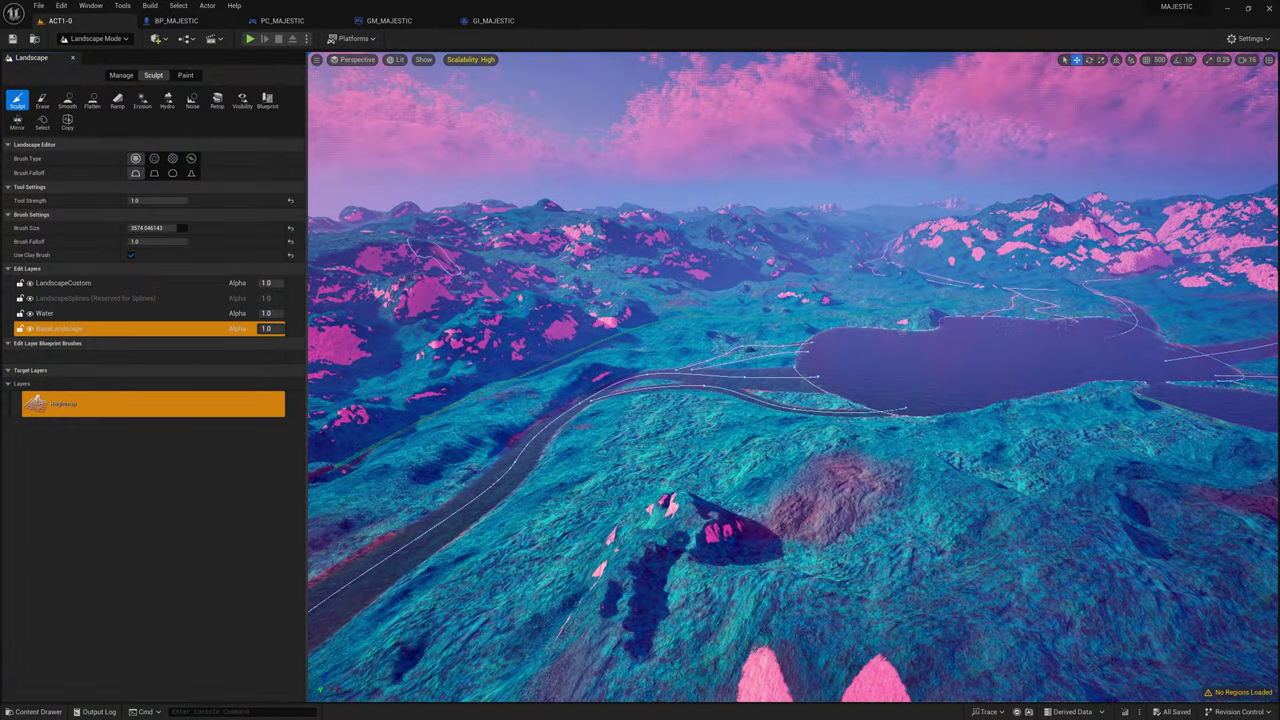
Survey the bare landscape with its lake, rivers and roads from high above
right_drag(793, 350, 753, 302)
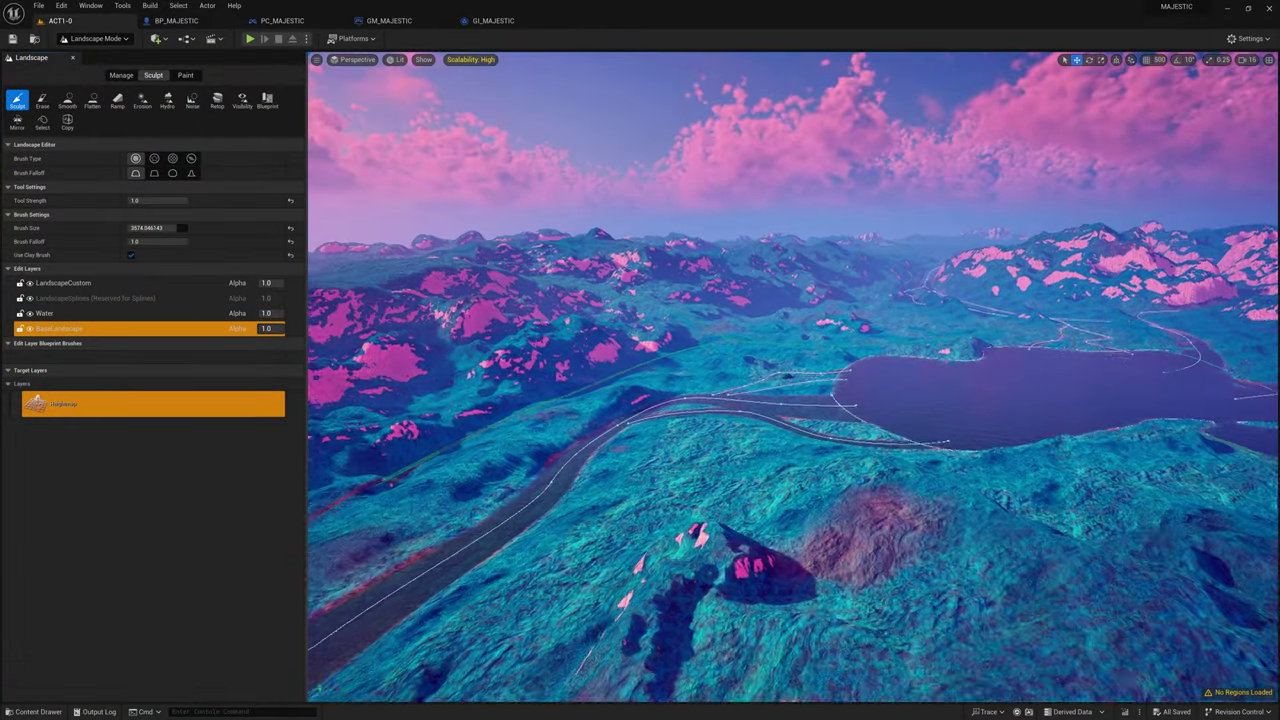
right_drag(793, 376, 370, 426)
key(w)
right_drag(793, 376, 1080, 400)
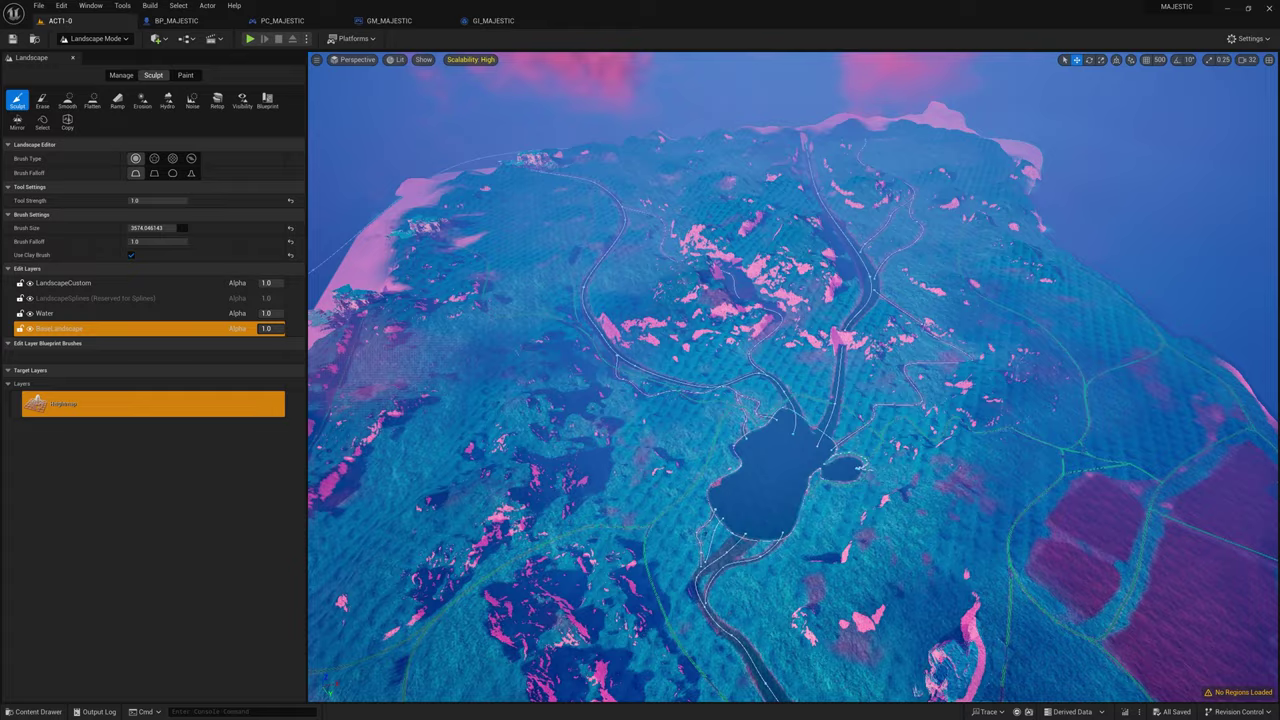
right_drag(793, 377, 948, 126)
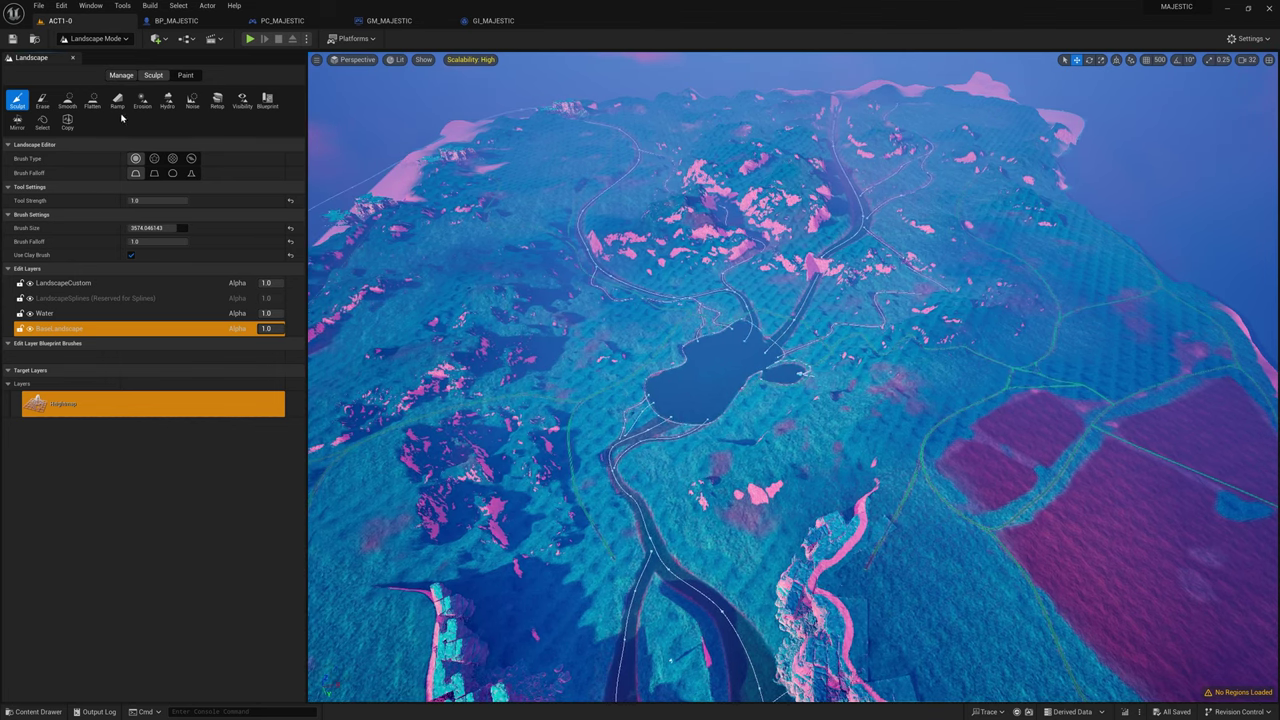
Activate the landscape Splines tool and select all spline segments in the map
click(121, 75)
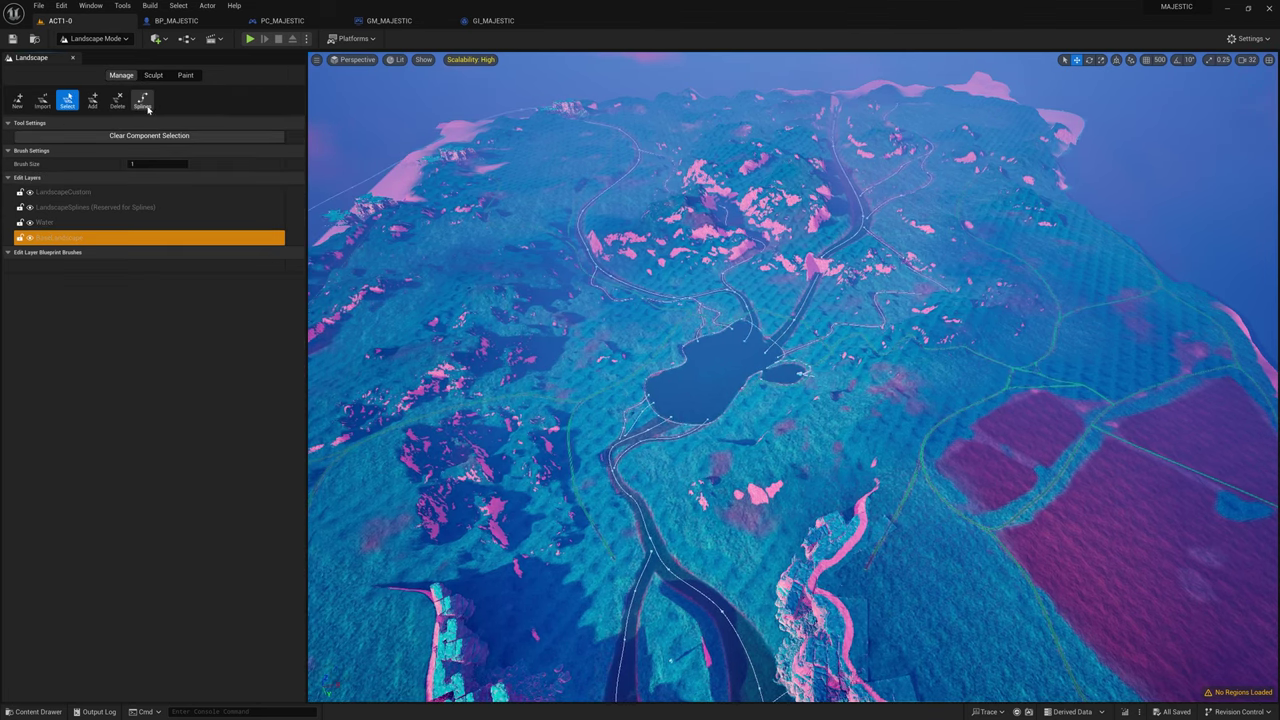
click(143, 101)
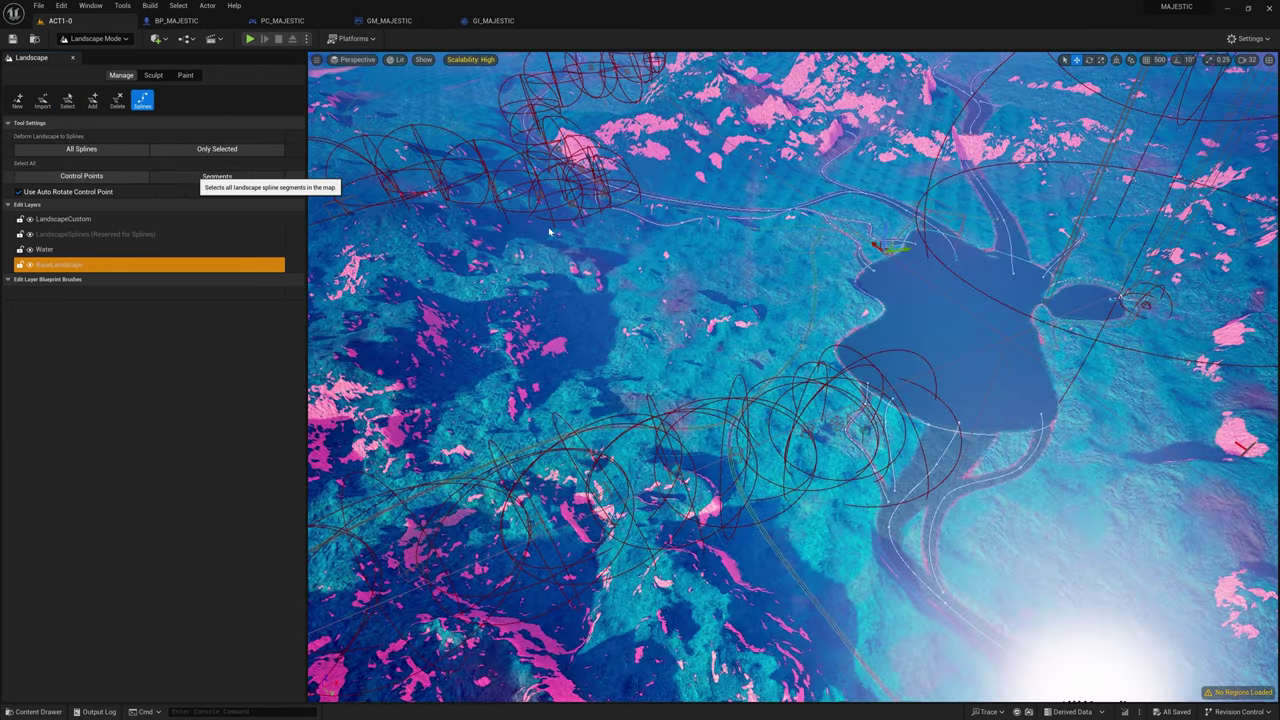
click(217, 175)
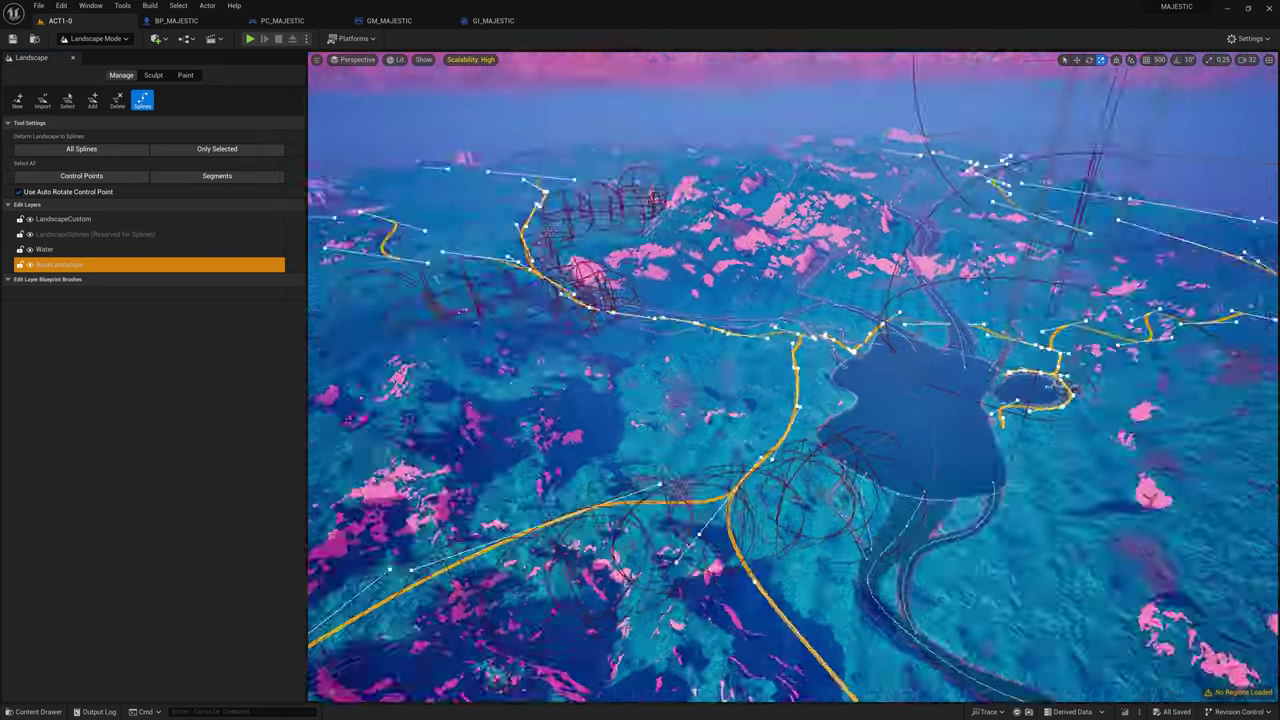
right_drag(793, 376, 930, 380)
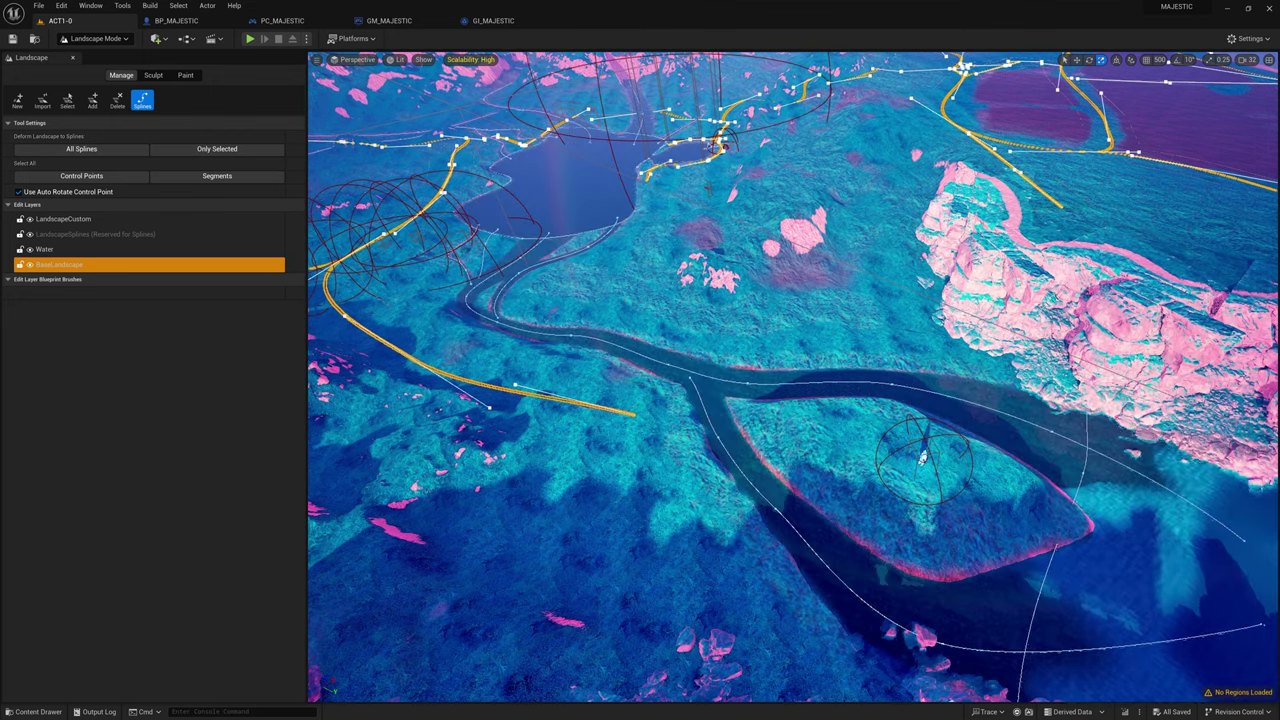
Look through the water bodies in the Outliner's Water folder and inspect a river channel up close
drag(1279, 58, 1110, 108)
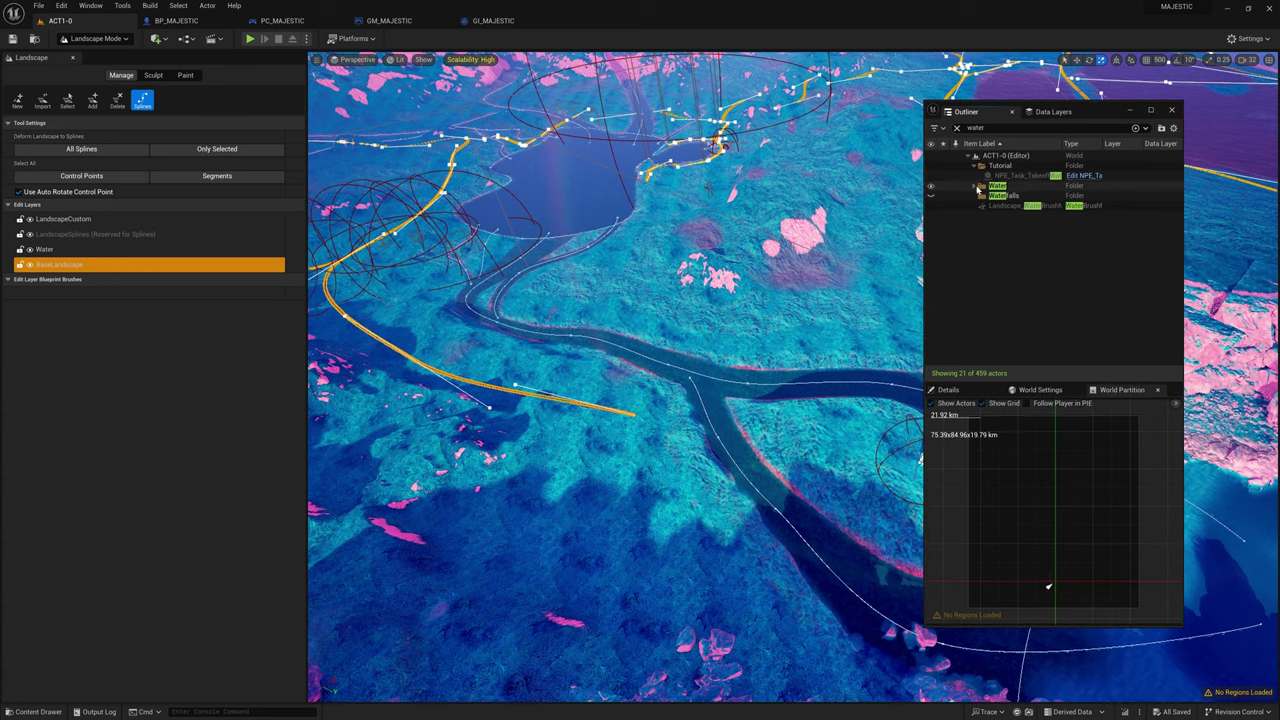
click(975, 187)
scroll(1060, 255, down, 1)
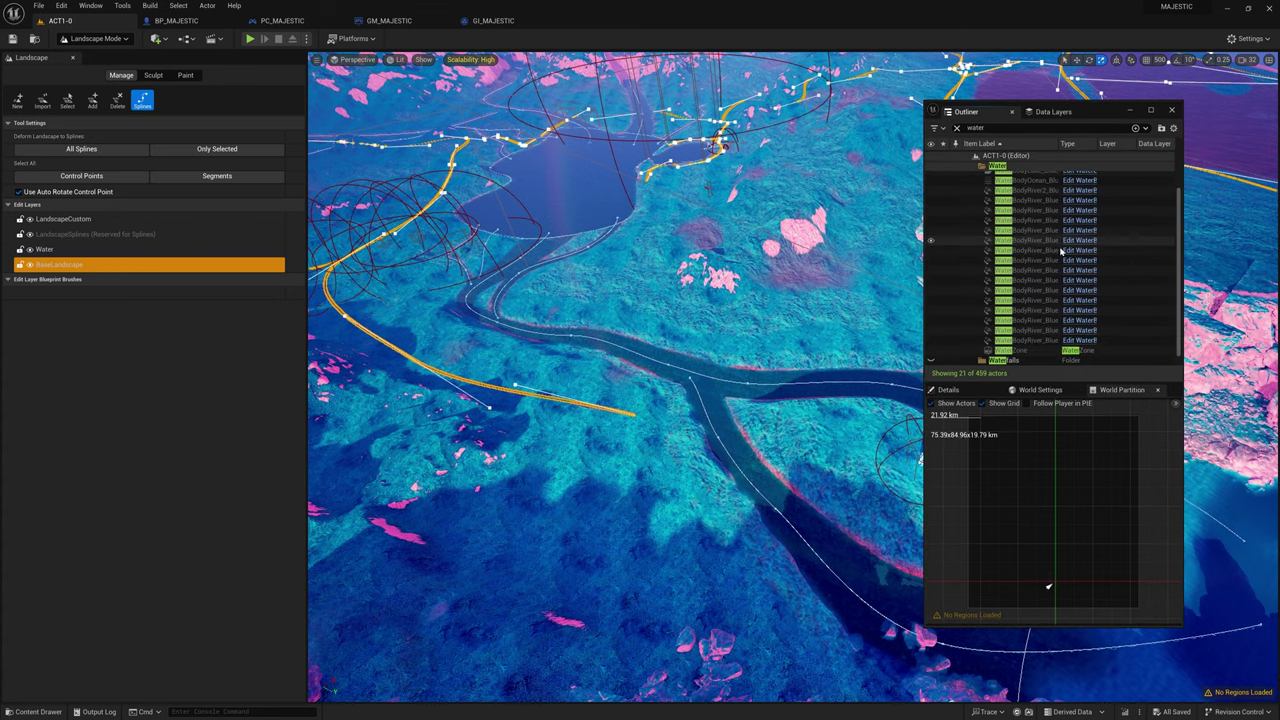
scroll(1060, 262, up, 1)
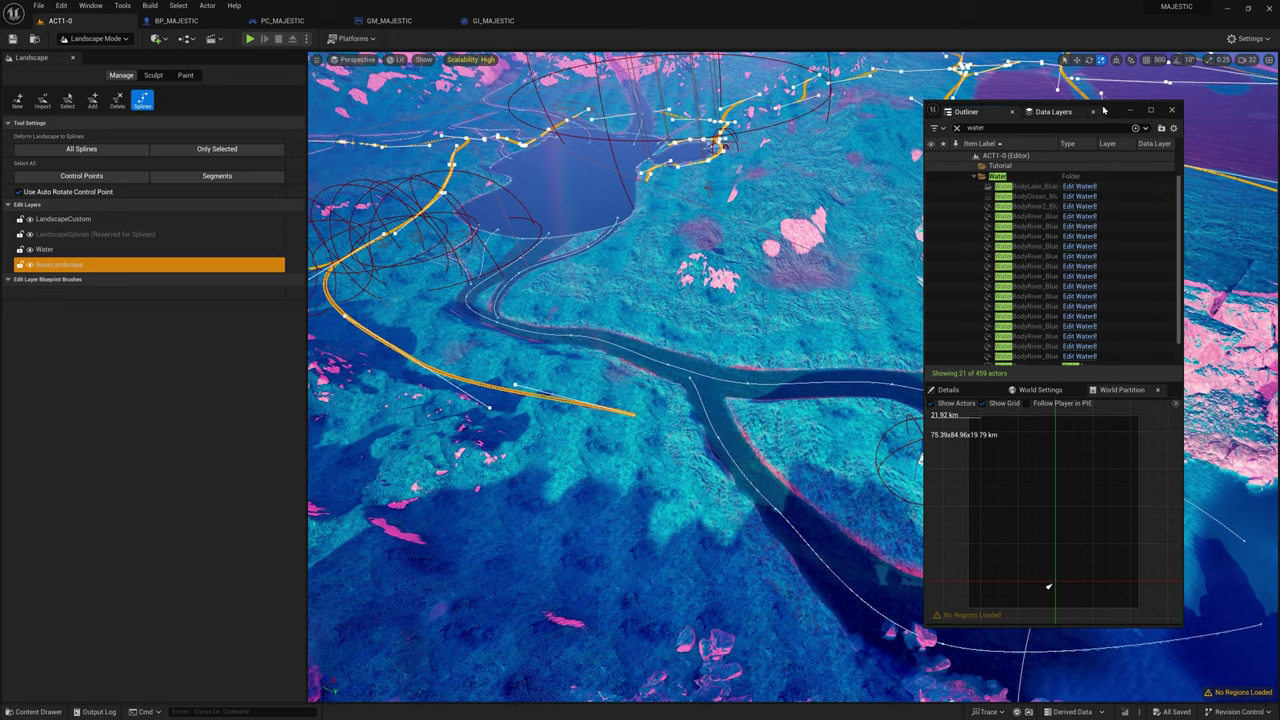
drag(1104, 108, 1196, 88)
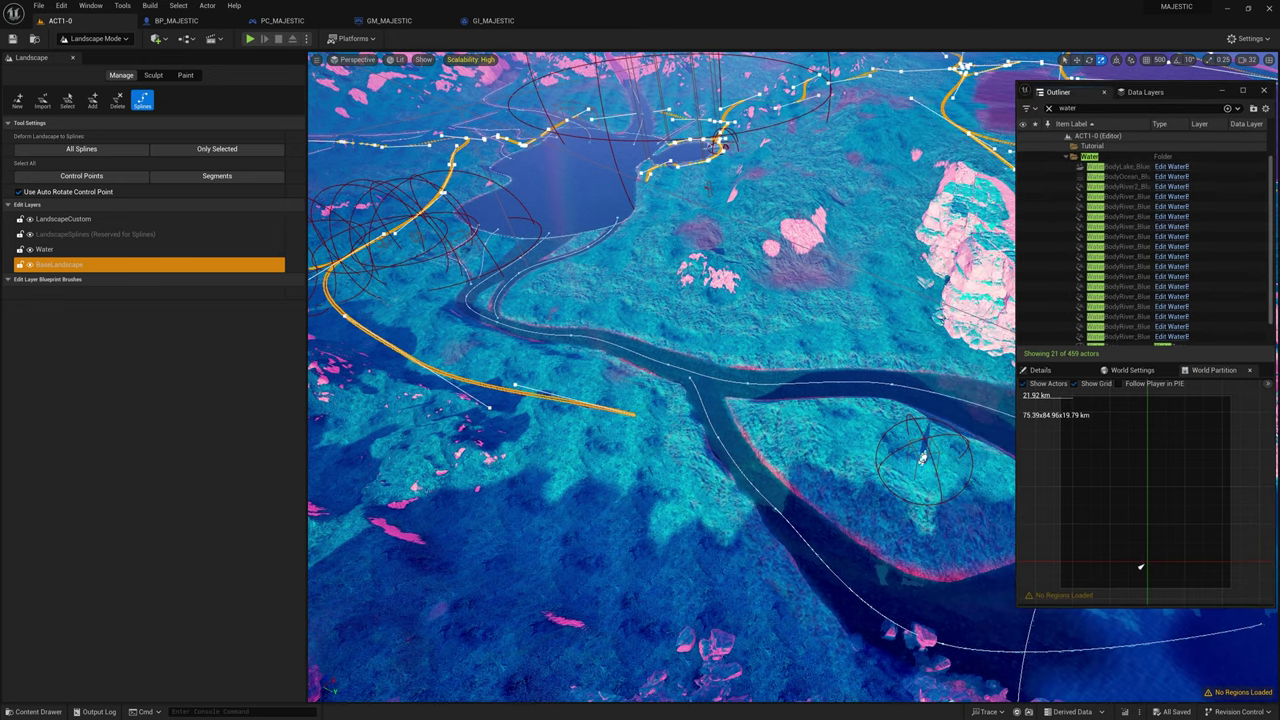
key(w)
right_drag(660, 376, 668, 450)
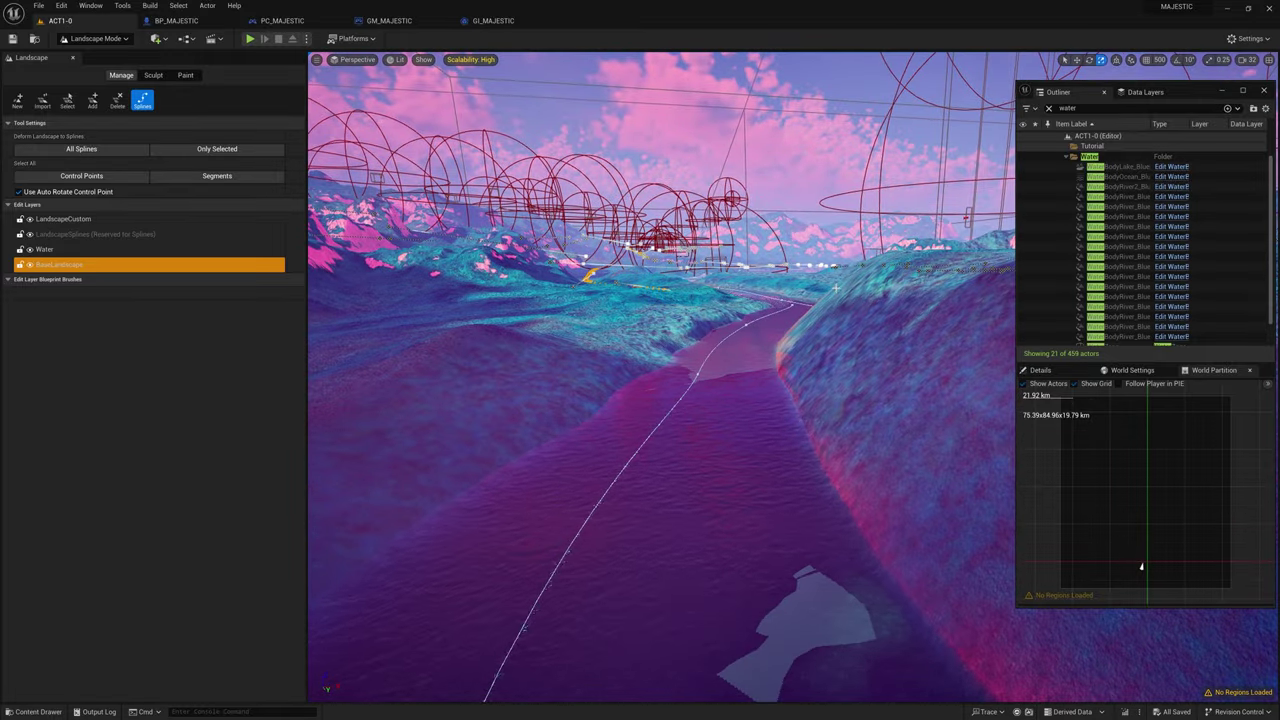
Switch the editor from Landscape mode to Selection mode and view the forested hills and river valley
click(115, 43)
click(90, 57)
right_drag(586, 278, 782, 270)
right_drag(660, 284, 565, 282)
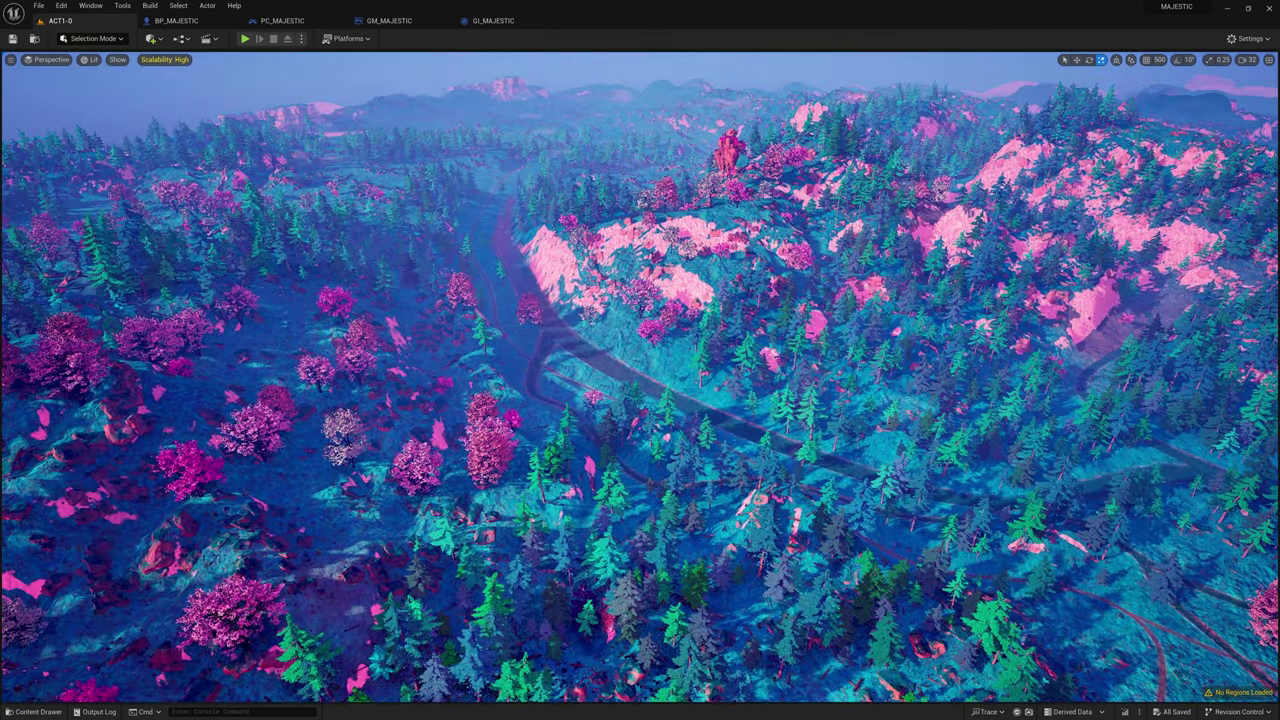
right_drag(640, 376, 805, 344)
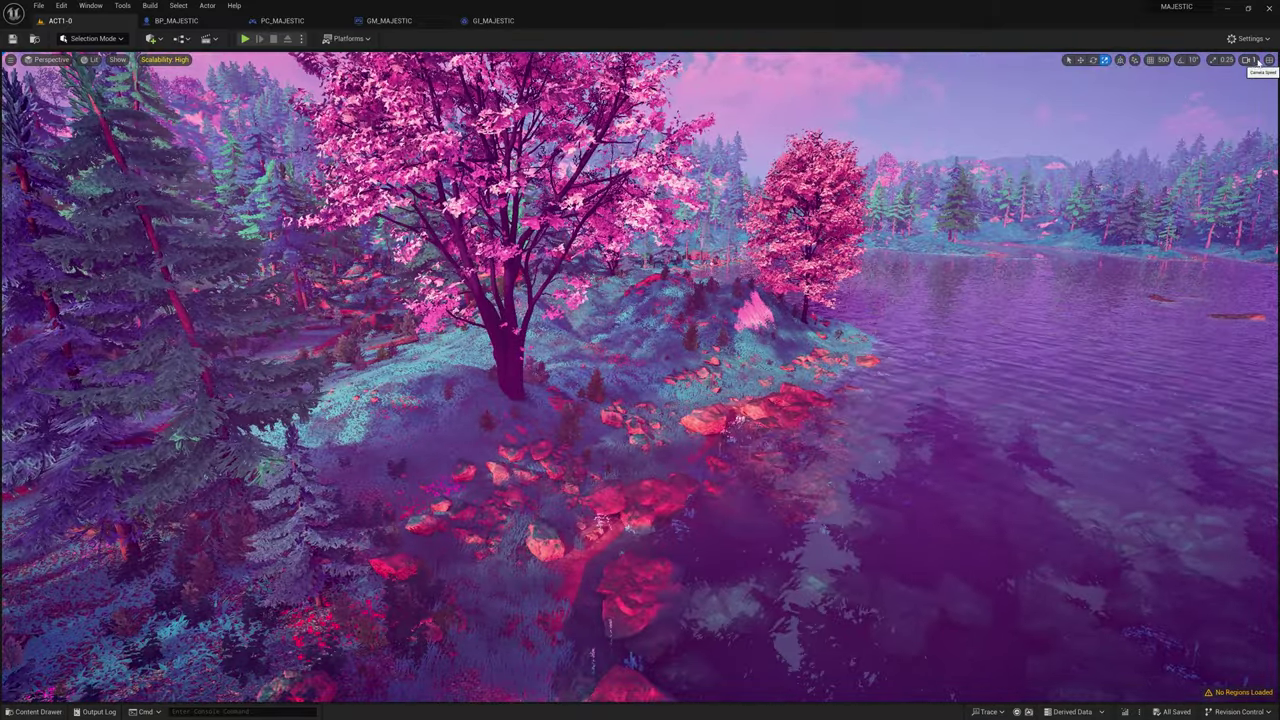
Raise the camera speed to 3 at the lakeside view and examine the forested, rocky hills from above
click(1250, 61)
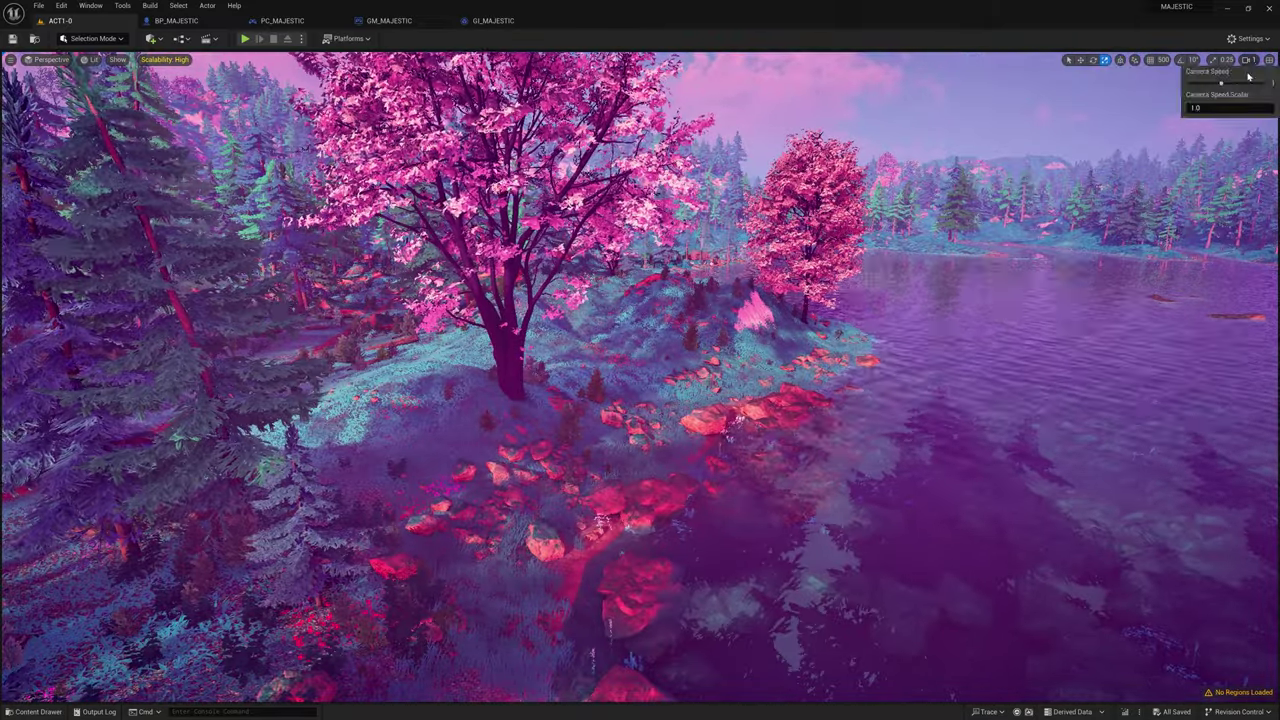
click(678, 243)
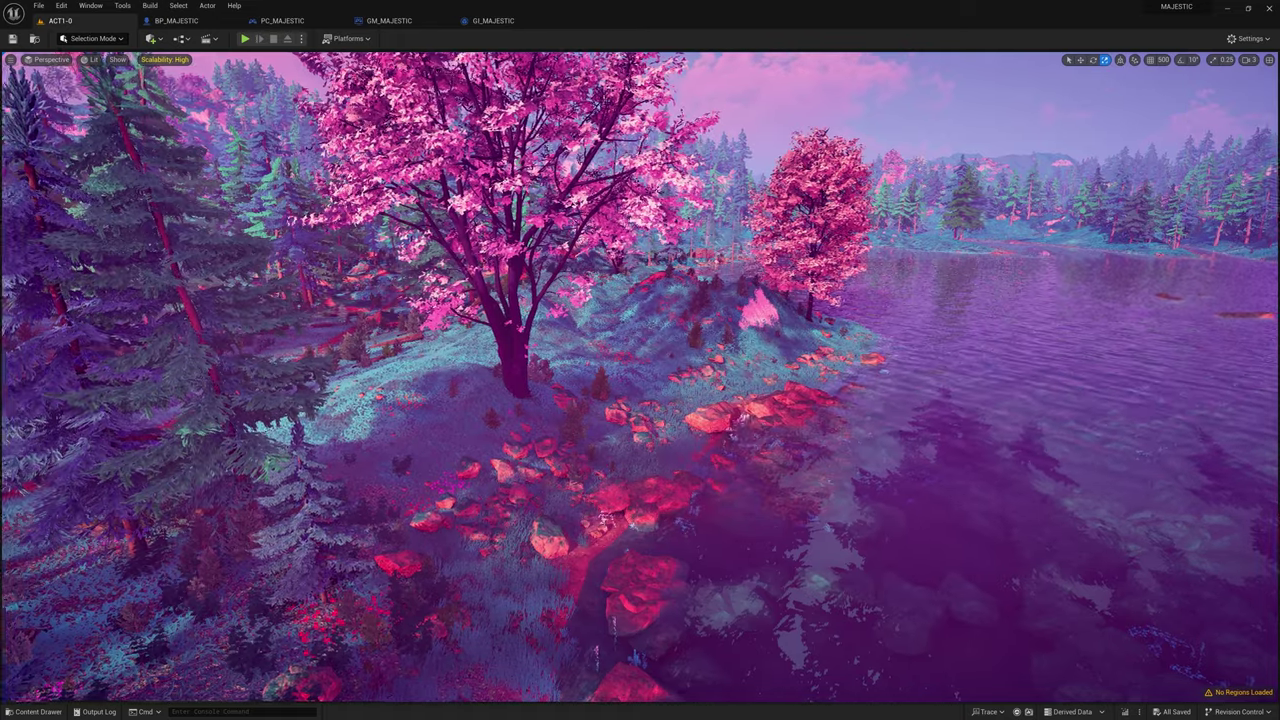
right_drag(678, 243, 600, 243)
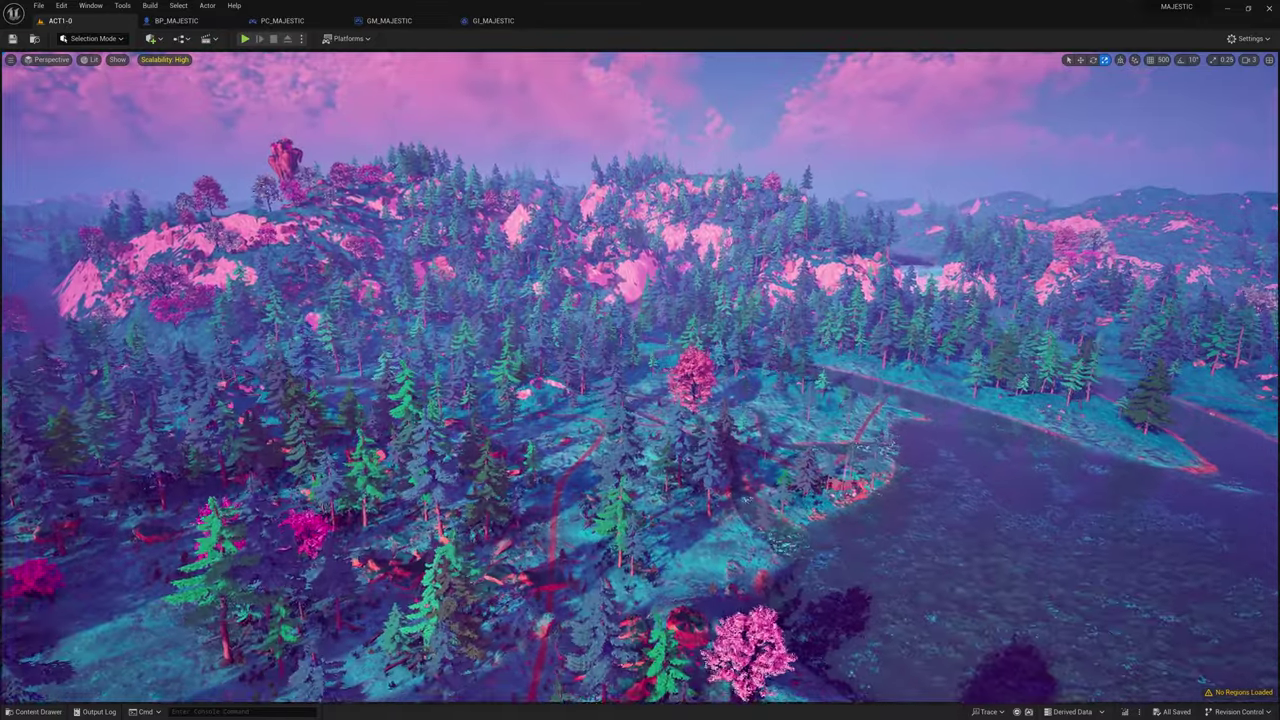
right_drag(678, 243, 375, 243)
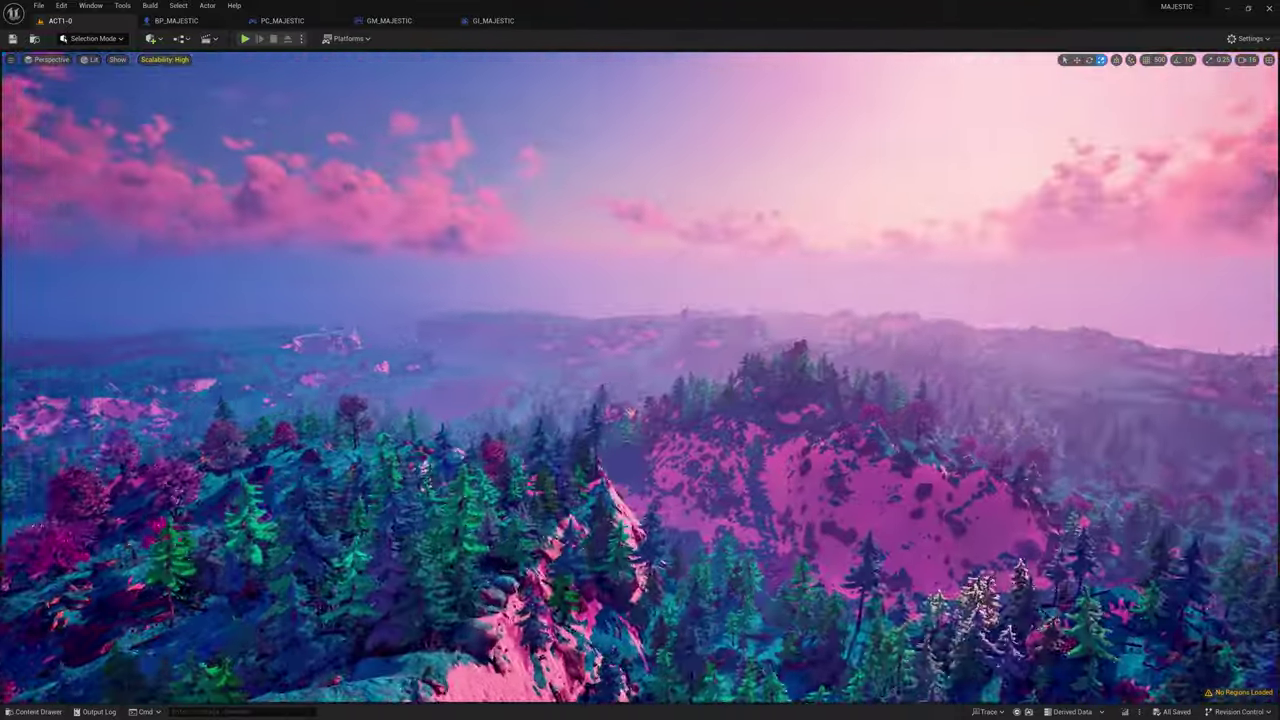
key(w)
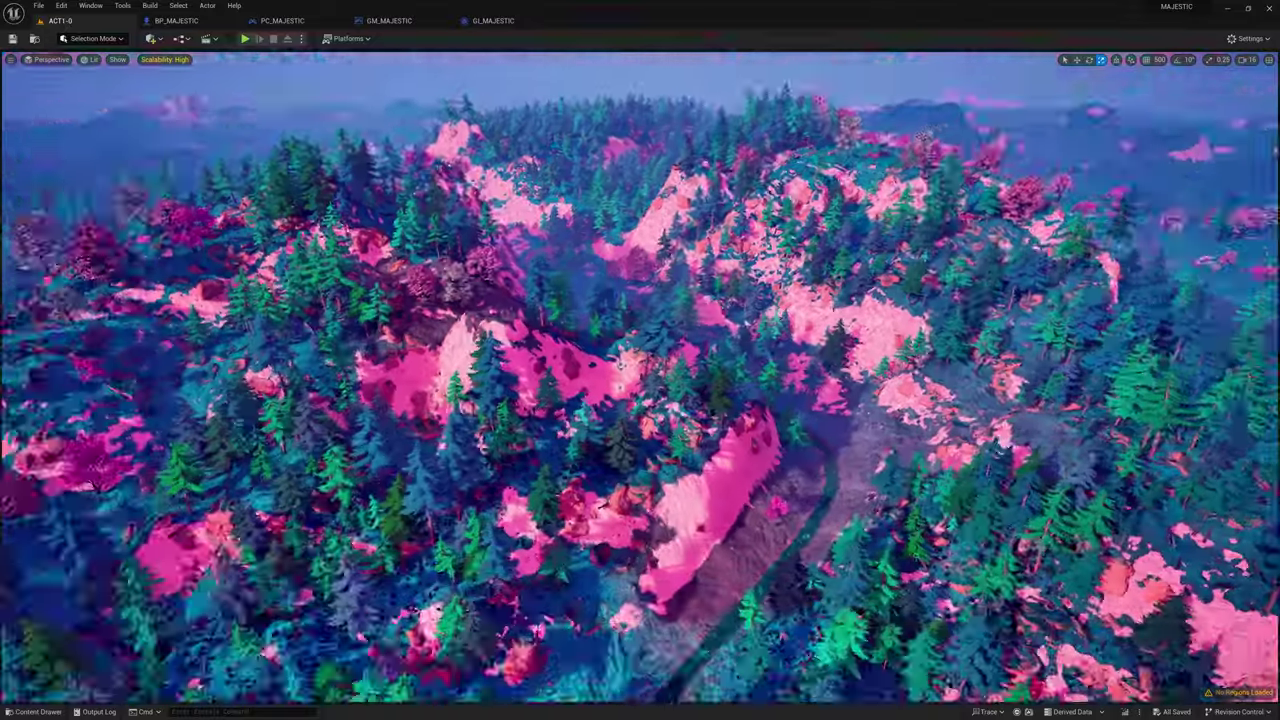
right_drag(640, 376, 660, 346)
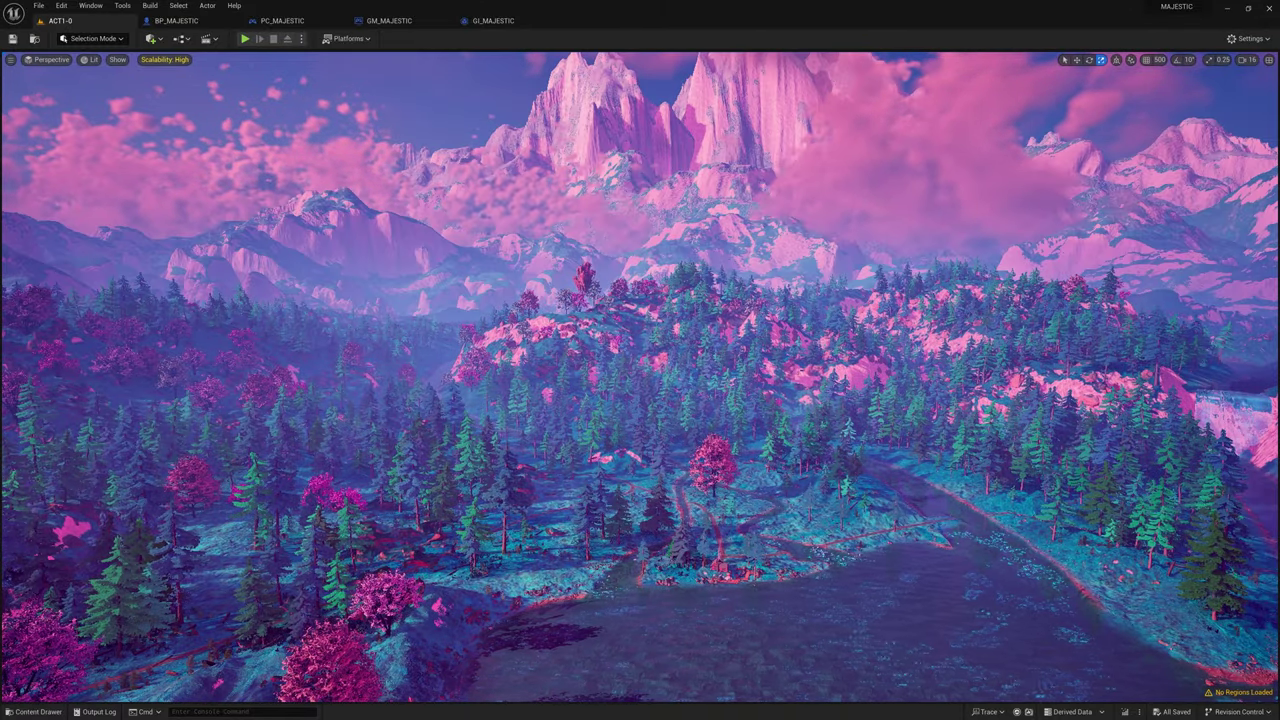
Examine the lake valley against the distant mountain range from several heights and angles
right_drag(715, 252, 889, 231)
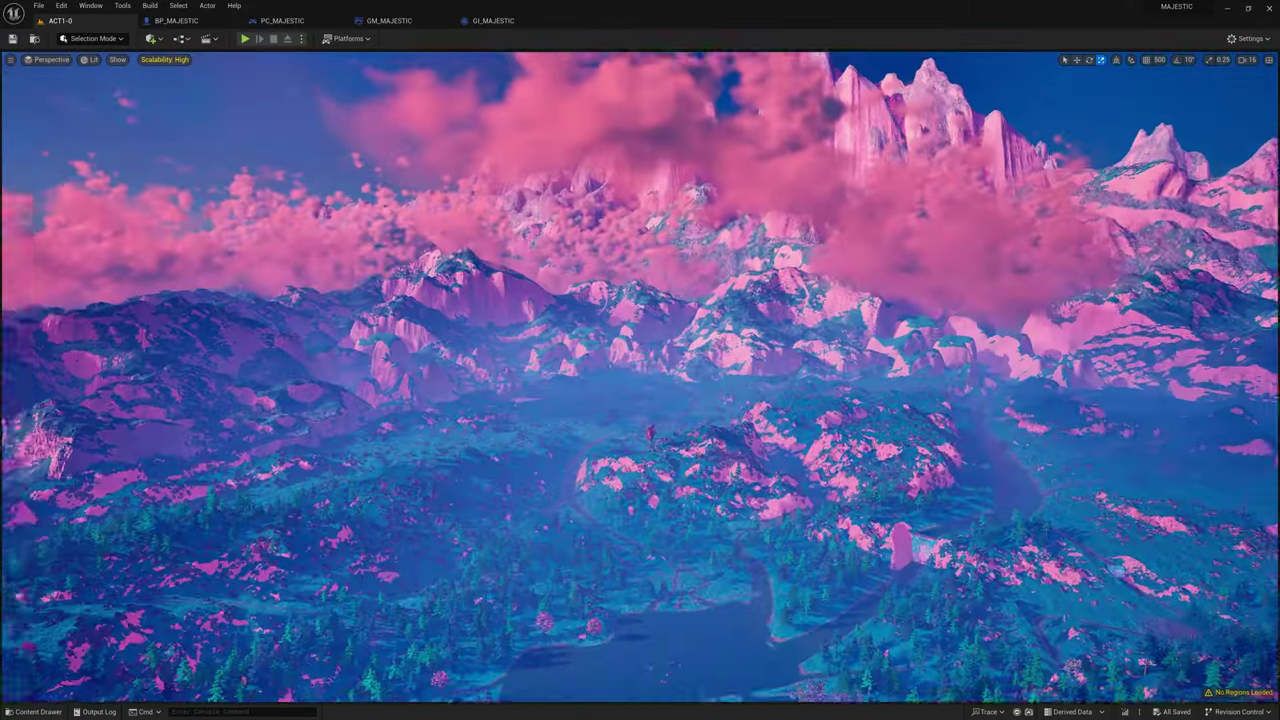
right_drag(640, 376, 609, 361)
key(q)
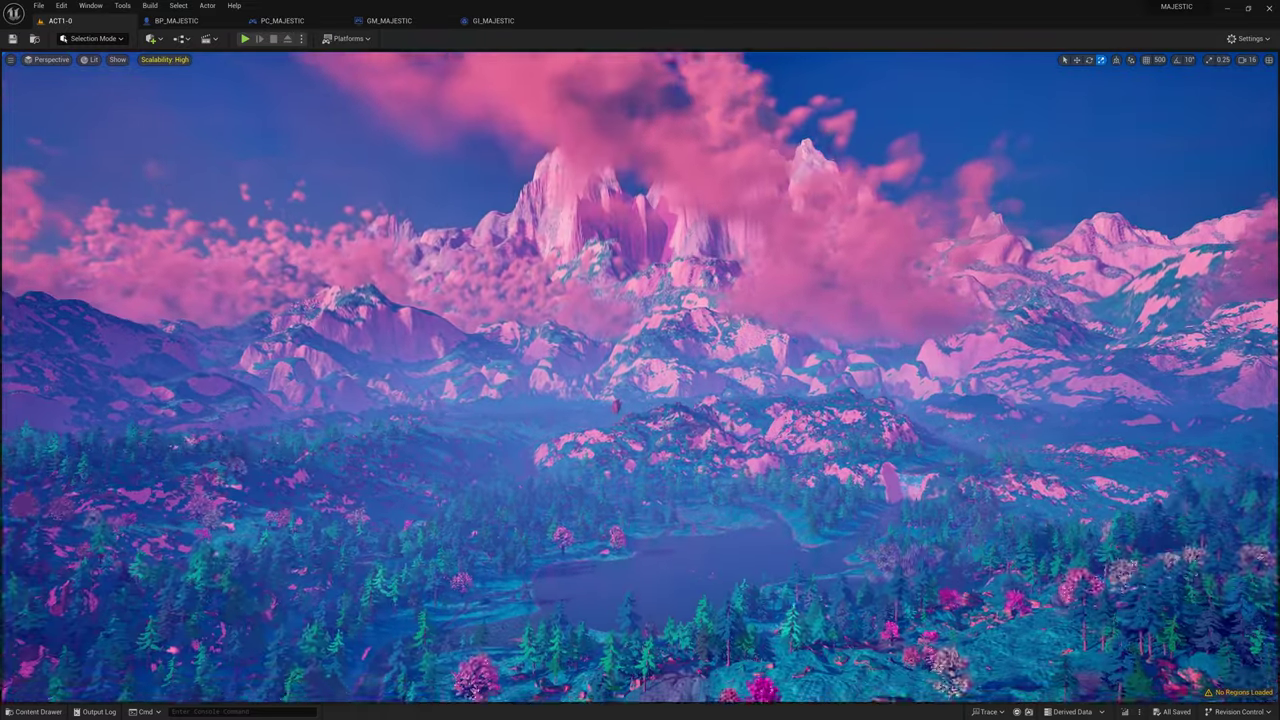
key(q)
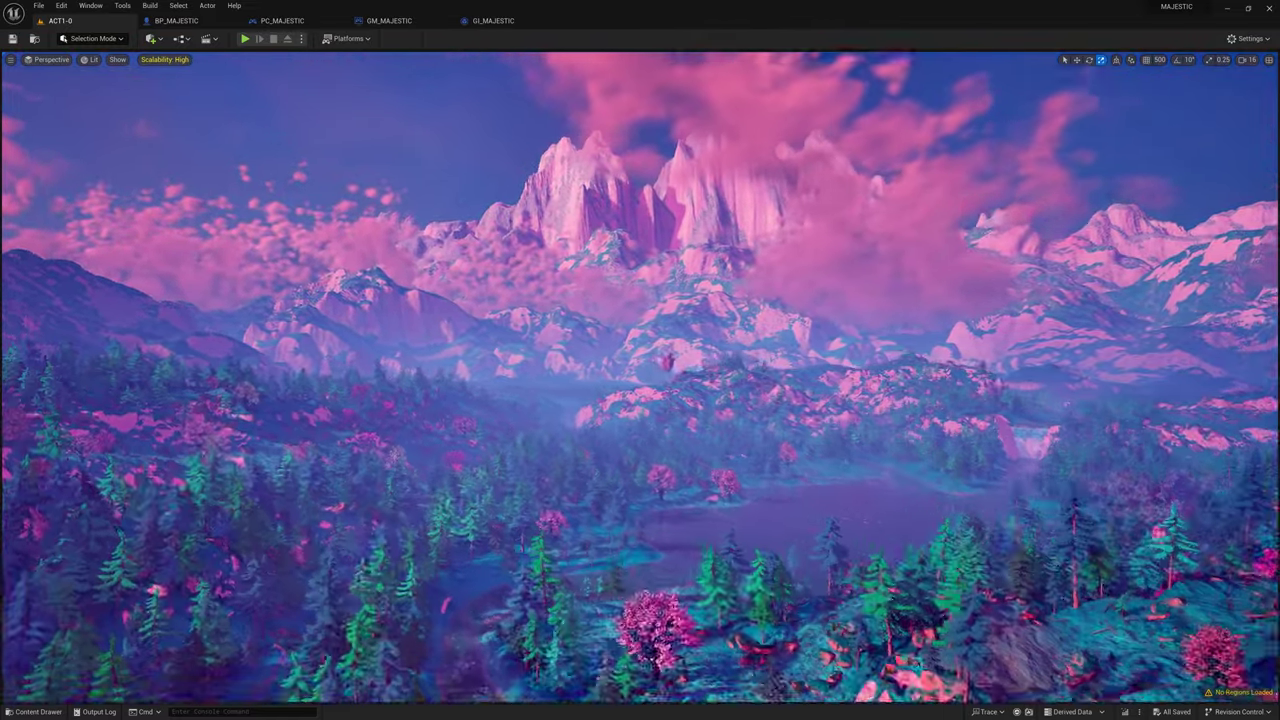
right_drag(640, 362, 715, 354)
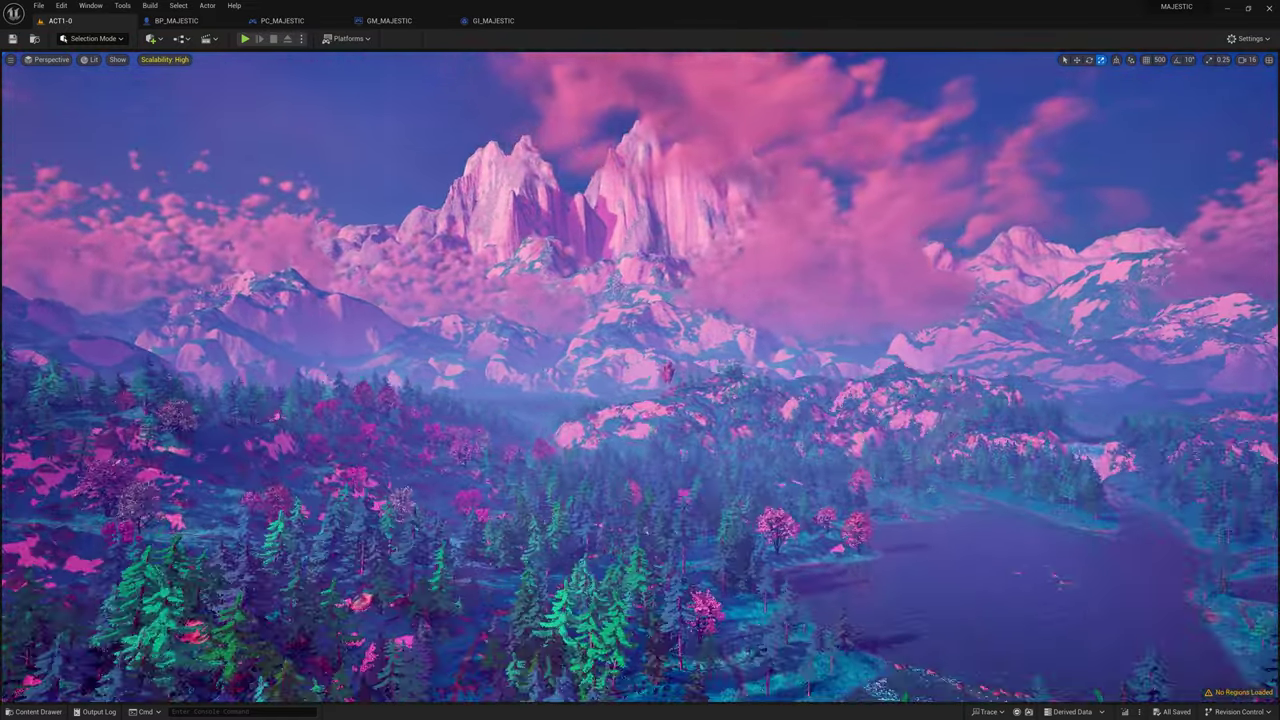
key(a)
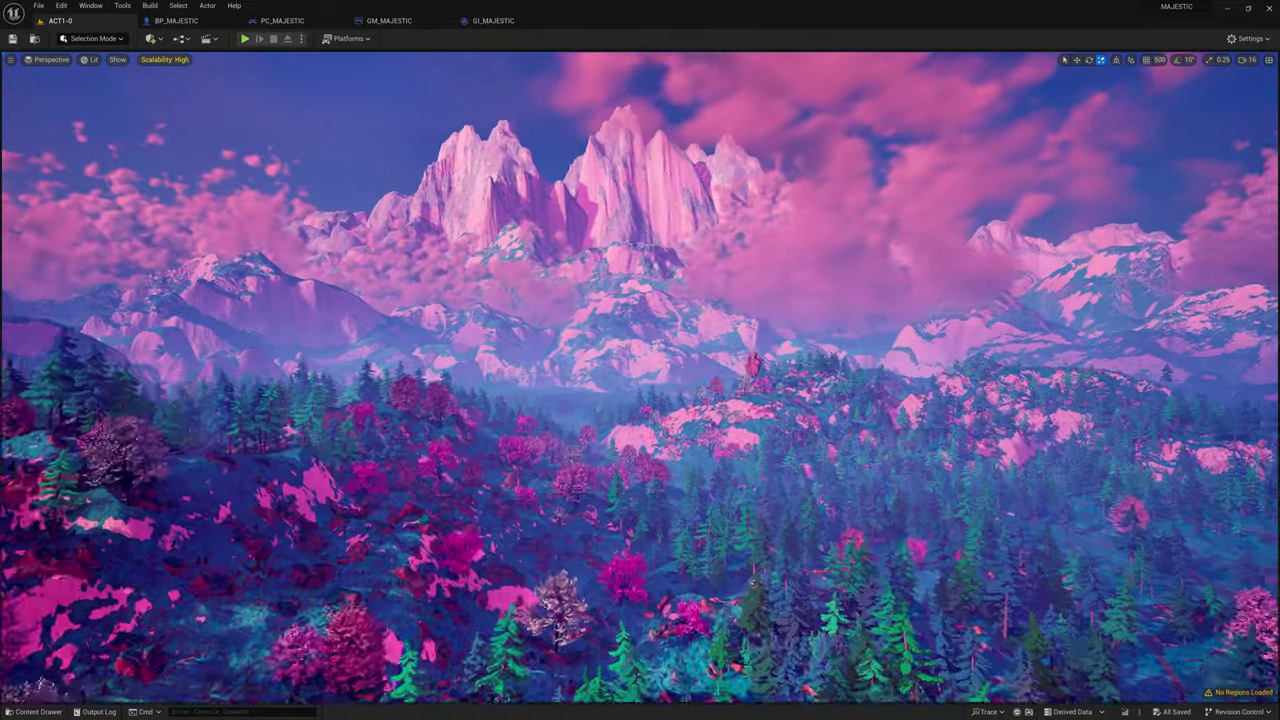
Fly forward across the forested valley to the mountains and inspect the rocky slopes and tall peaks
key(w)
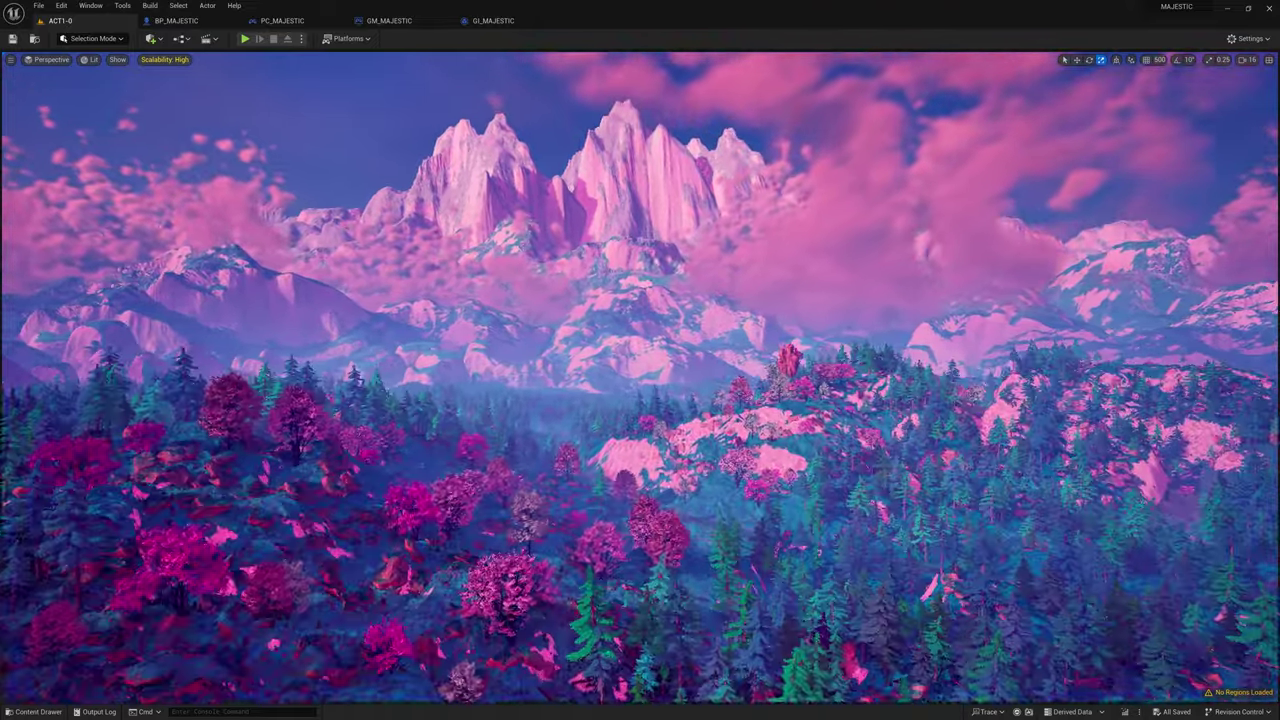
key(w)
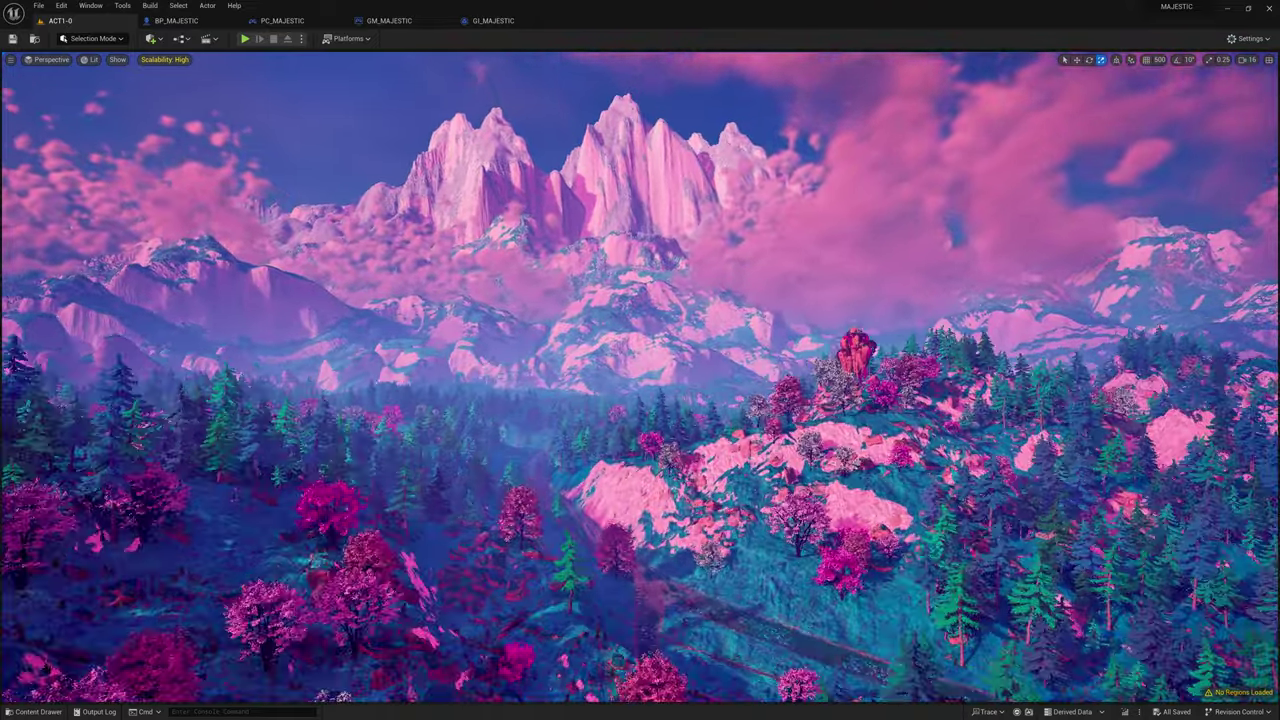
key(w)
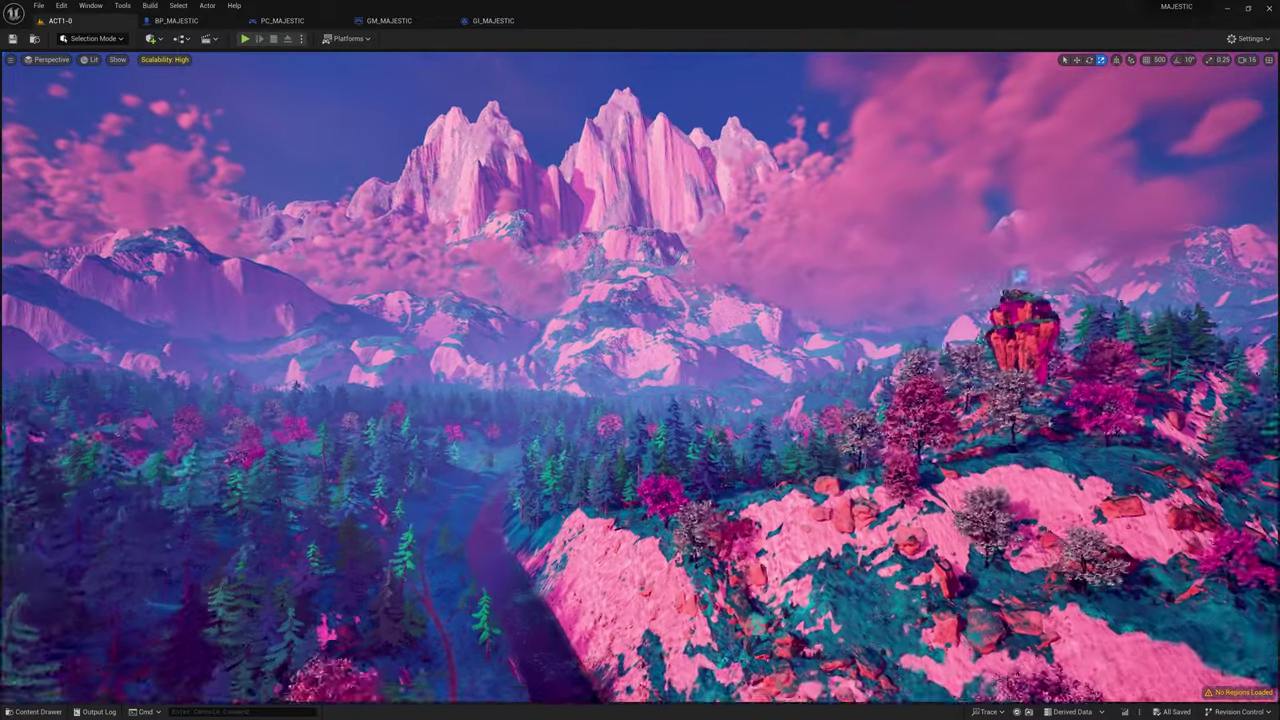
key(w)
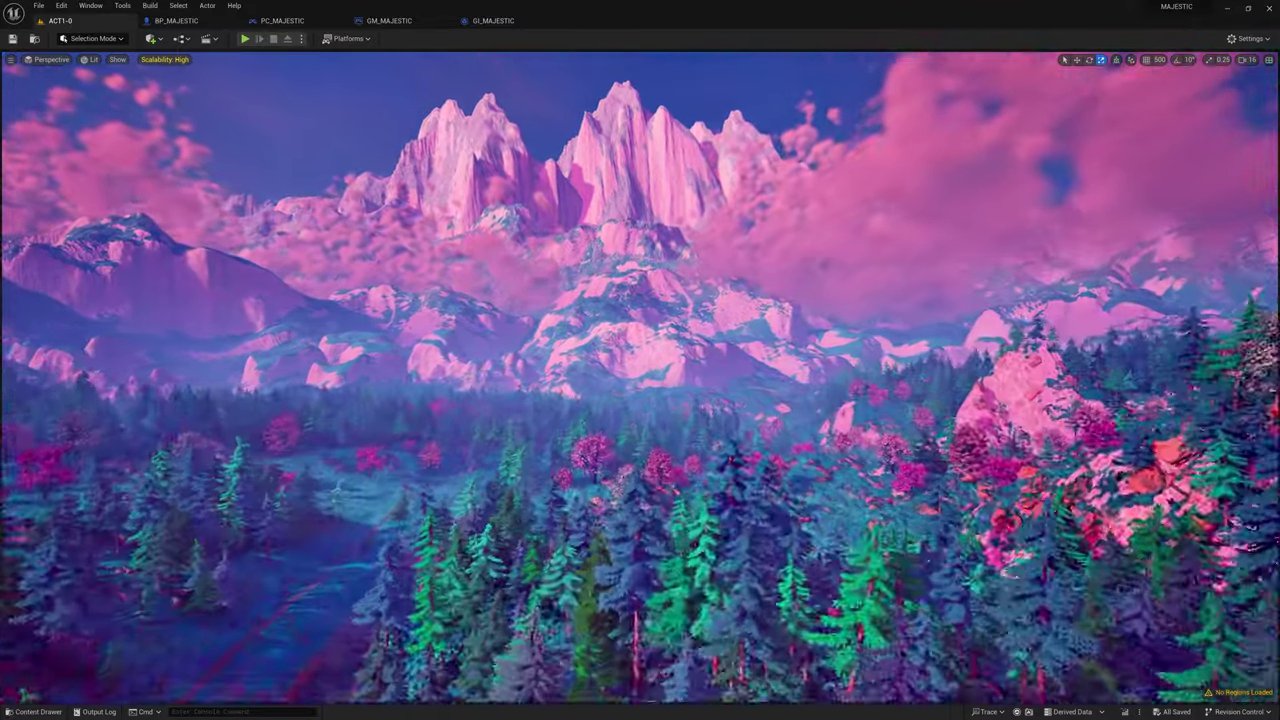
key(w)
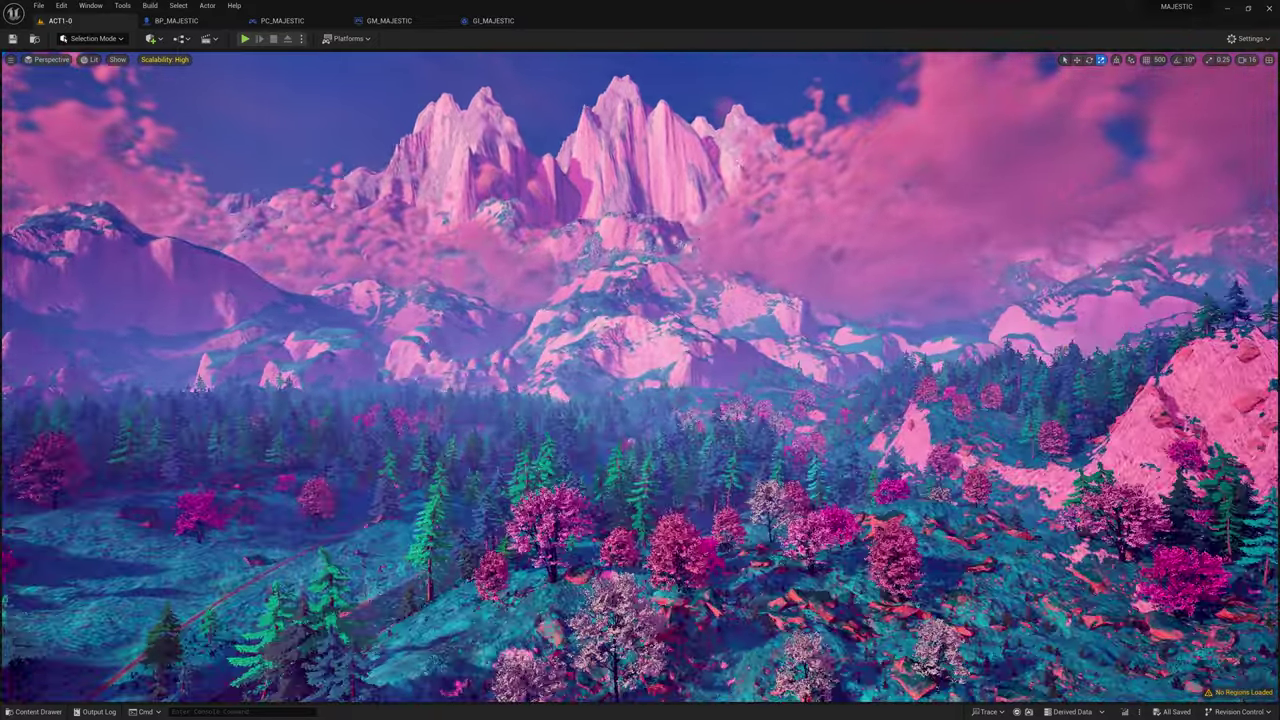
key(w)
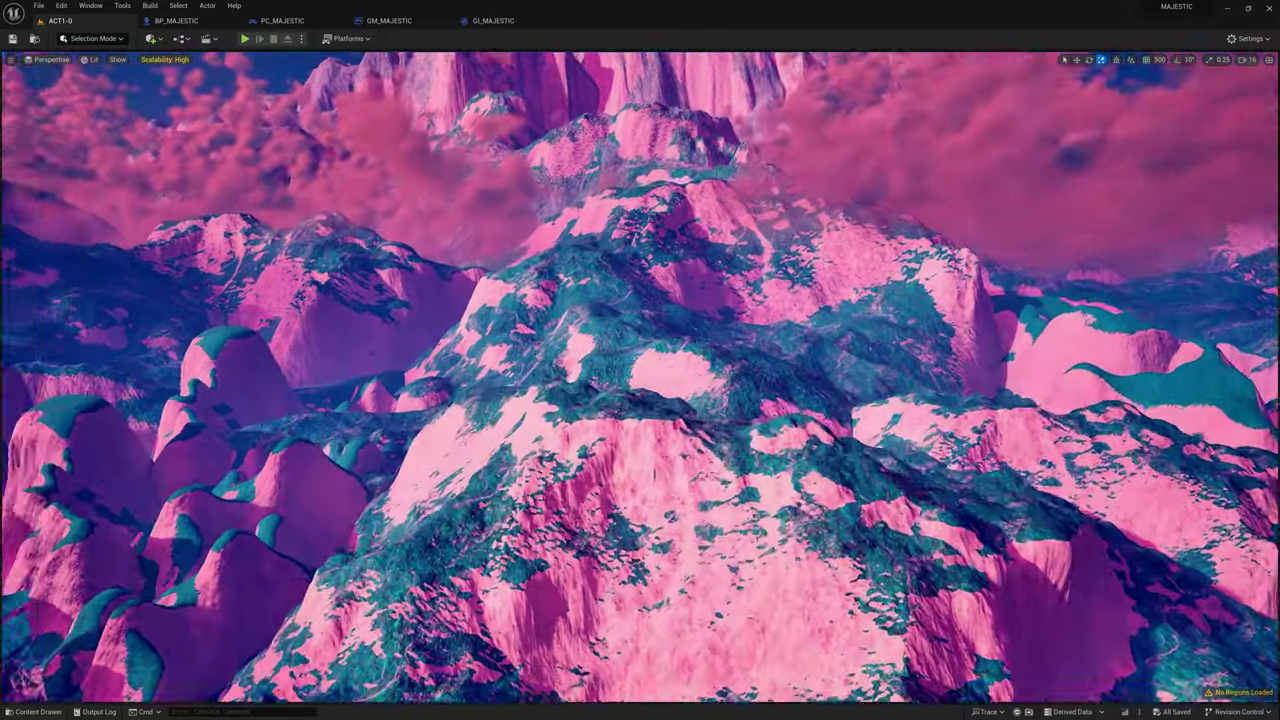
right_drag(640, 377, 440, 455)
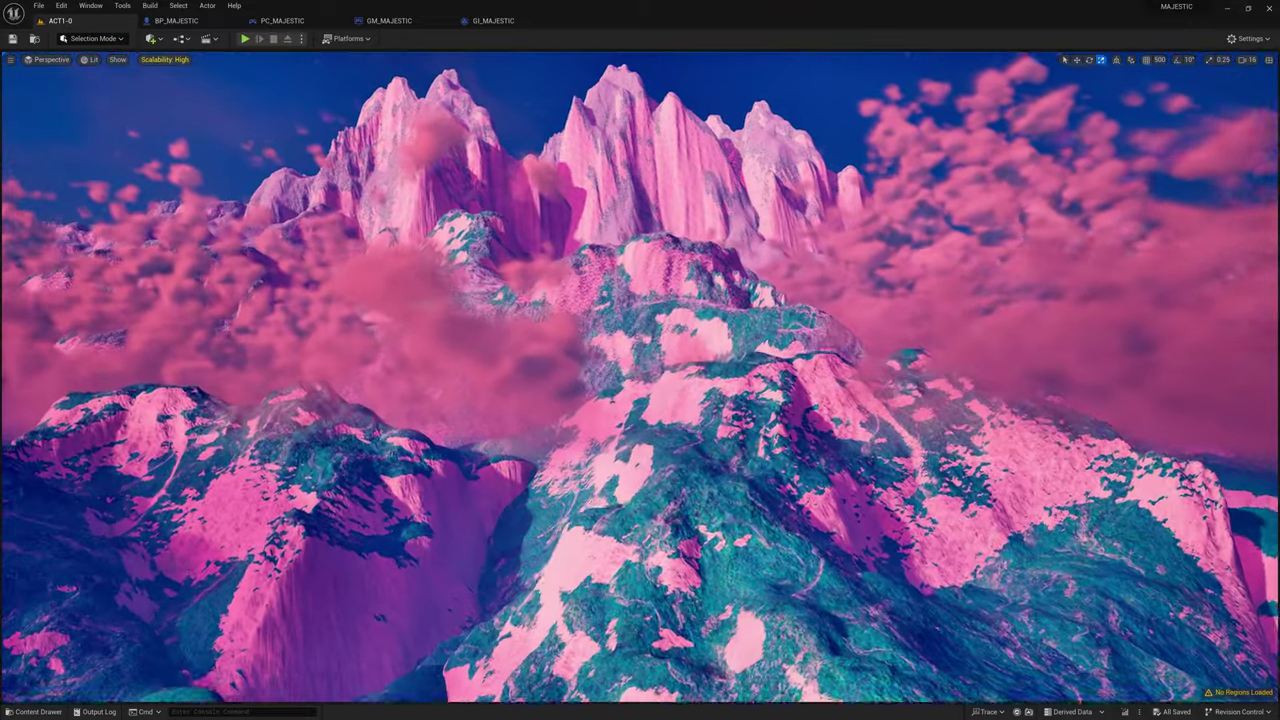
Copy the PostProcessVolume, Ultra_Dynamic_Sky and Ultra Dynamic Weather actors from TEST-HLOD and create a new level from the Open World template
right_drag(640, 377, 1100, 510)
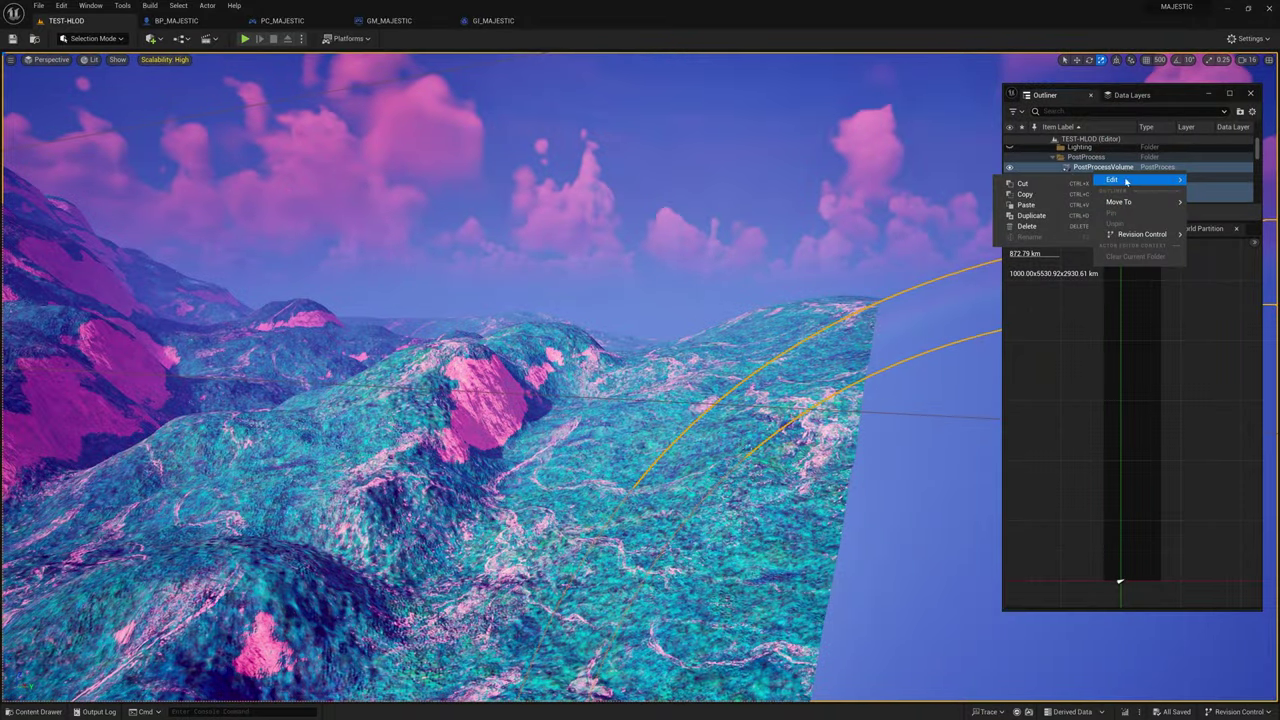
click(1038, 195)
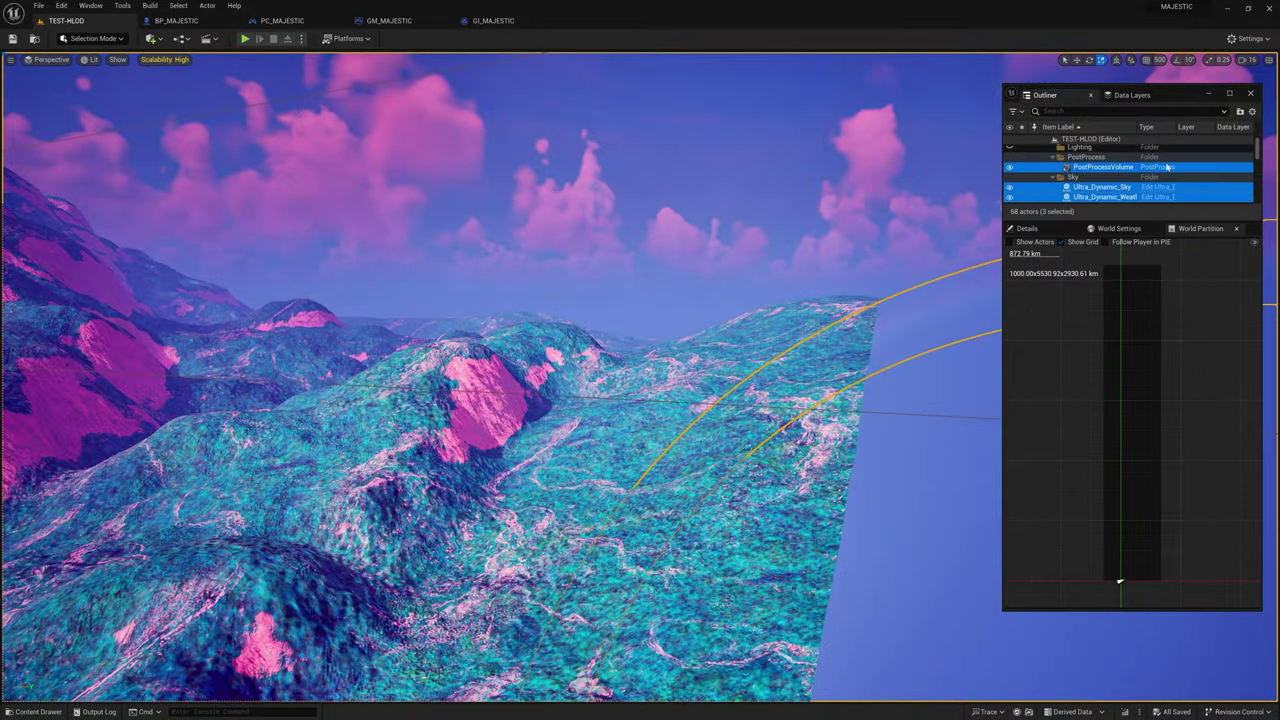
click(38, 5)
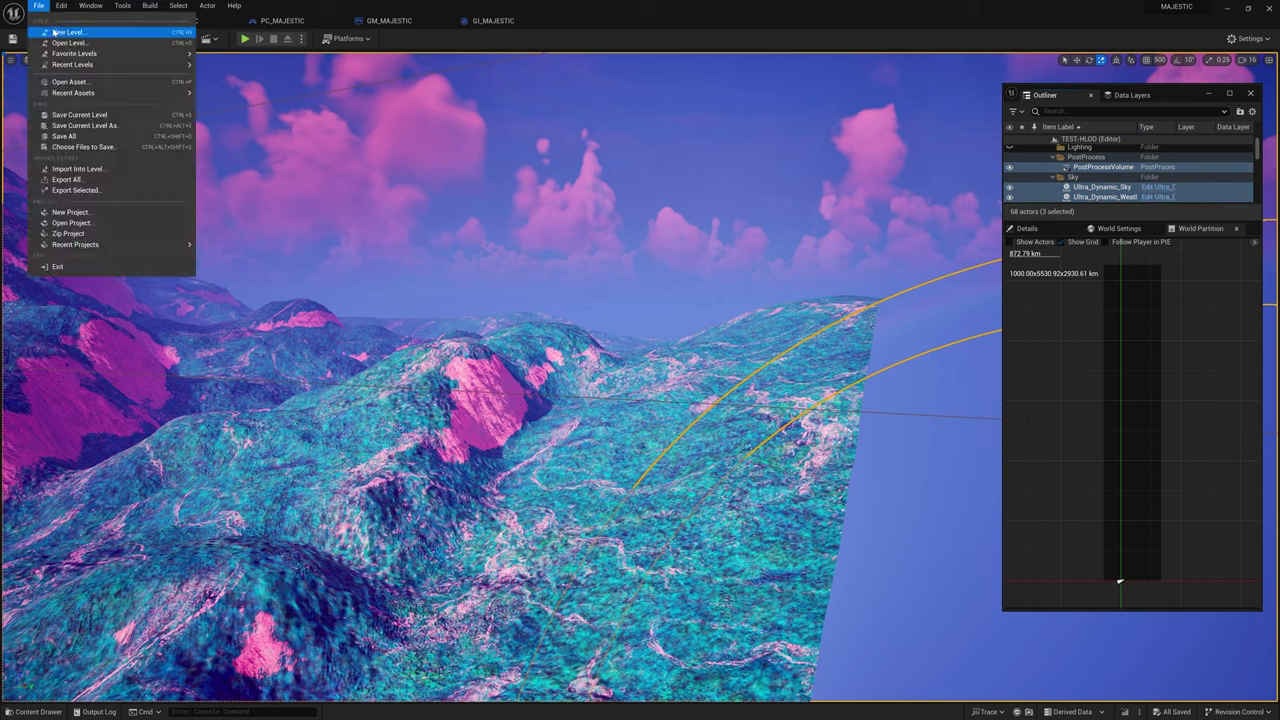
click(50, 33)
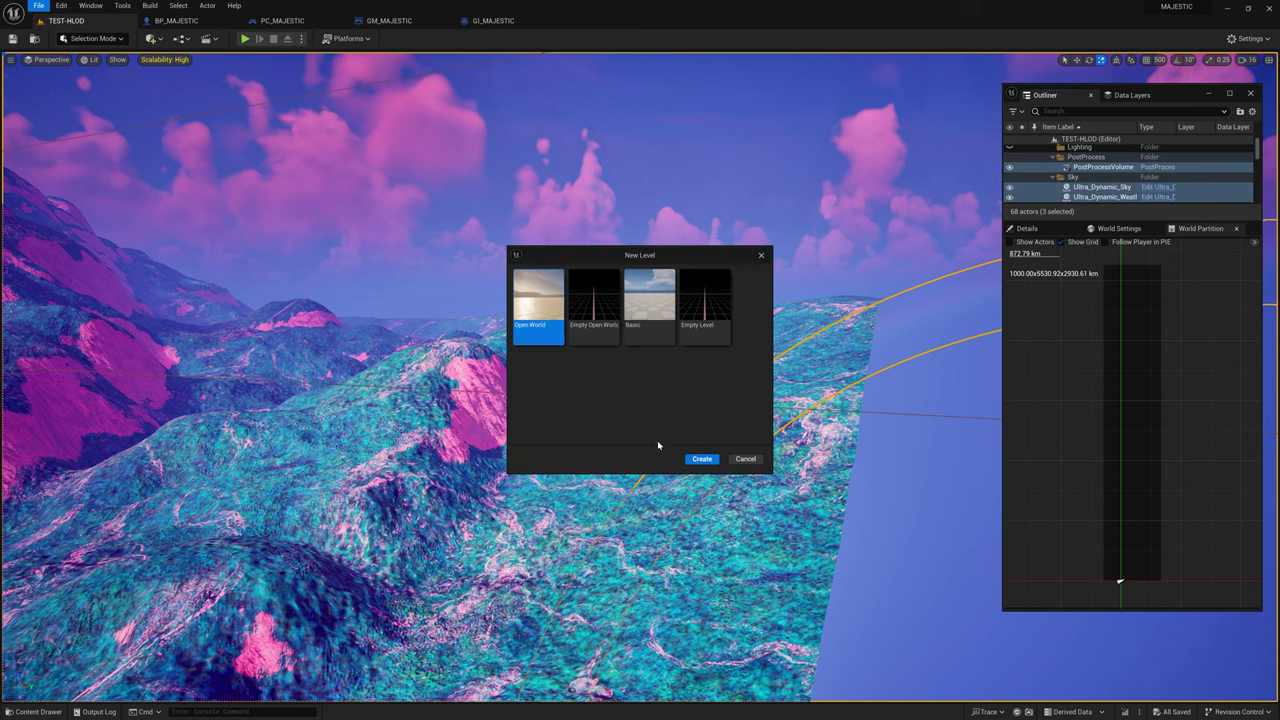
click(703, 459)
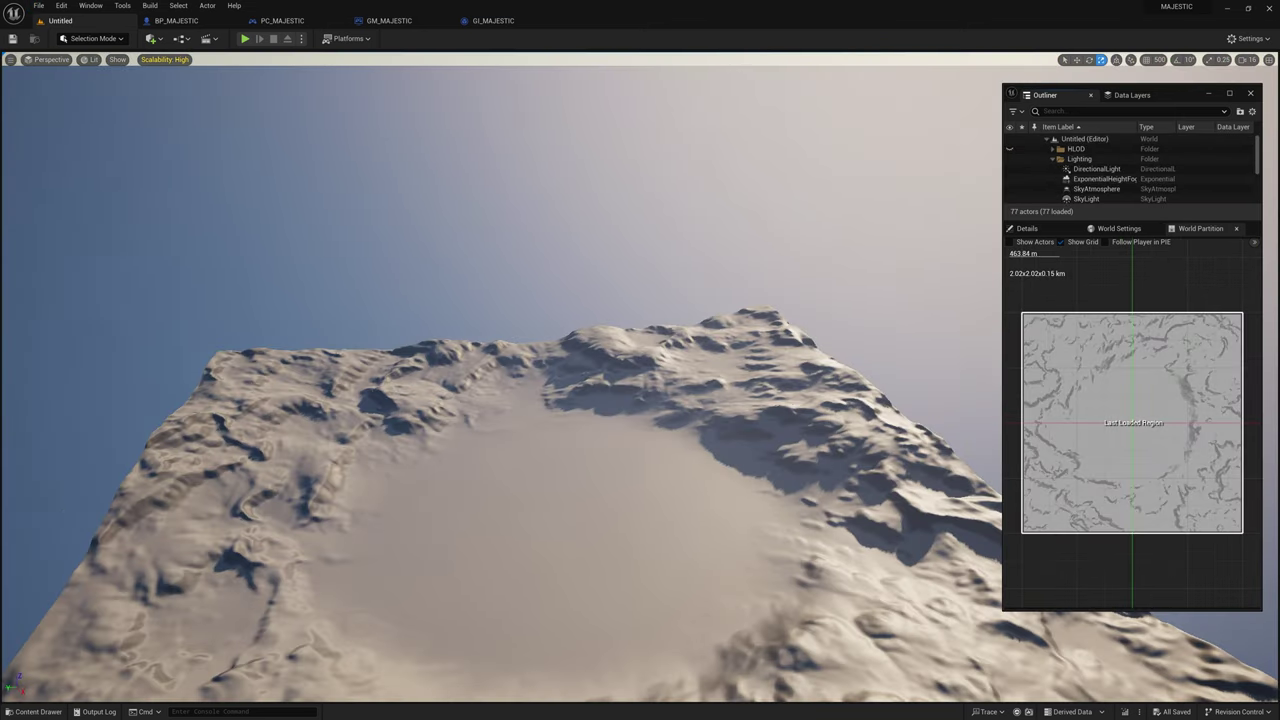
Delete the new level's default lighting and sky actors, including the DirectionalLight, ExponentialHeightFog, SkyAtmosphere and SkyLight
click(1086, 161)
key(Delete)
click(1086, 161)
key(Delete)
click(1088, 163)
key(Delete)
scroll(1116, 193, down, 1)
click(1113, 195)
key(Delete)
click(1113, 194)
key(Delete)
click(1111, 192)
key(Delete)
click(1093, 181)
key(Delete)
click(1088, 181)
Paste the copied post-process, sky and weather actors into the new level and collapse the PostProcess and Sky folders
scroll(1110, 192, up, 1)
right_click(1077, 139)
mouse_move(1158, 195)
click(1206, 217)
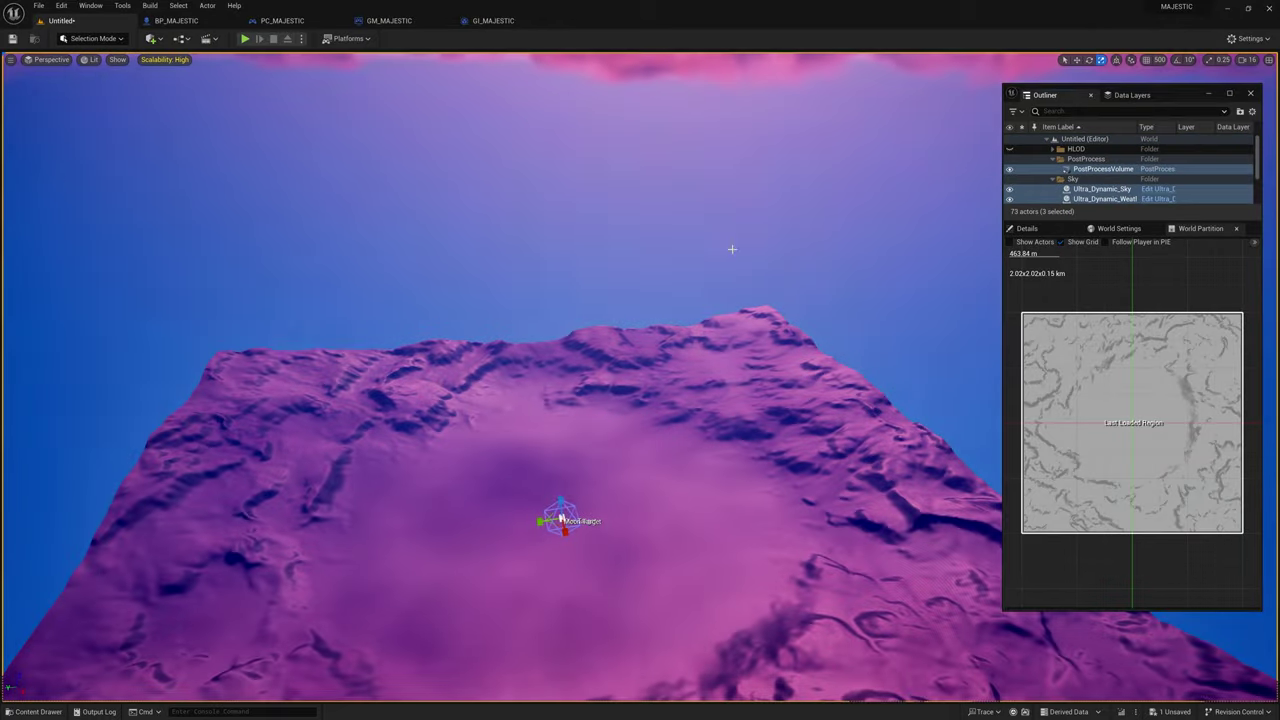
right_drag(731, 249, 935, 128)
key(f)
key(w)
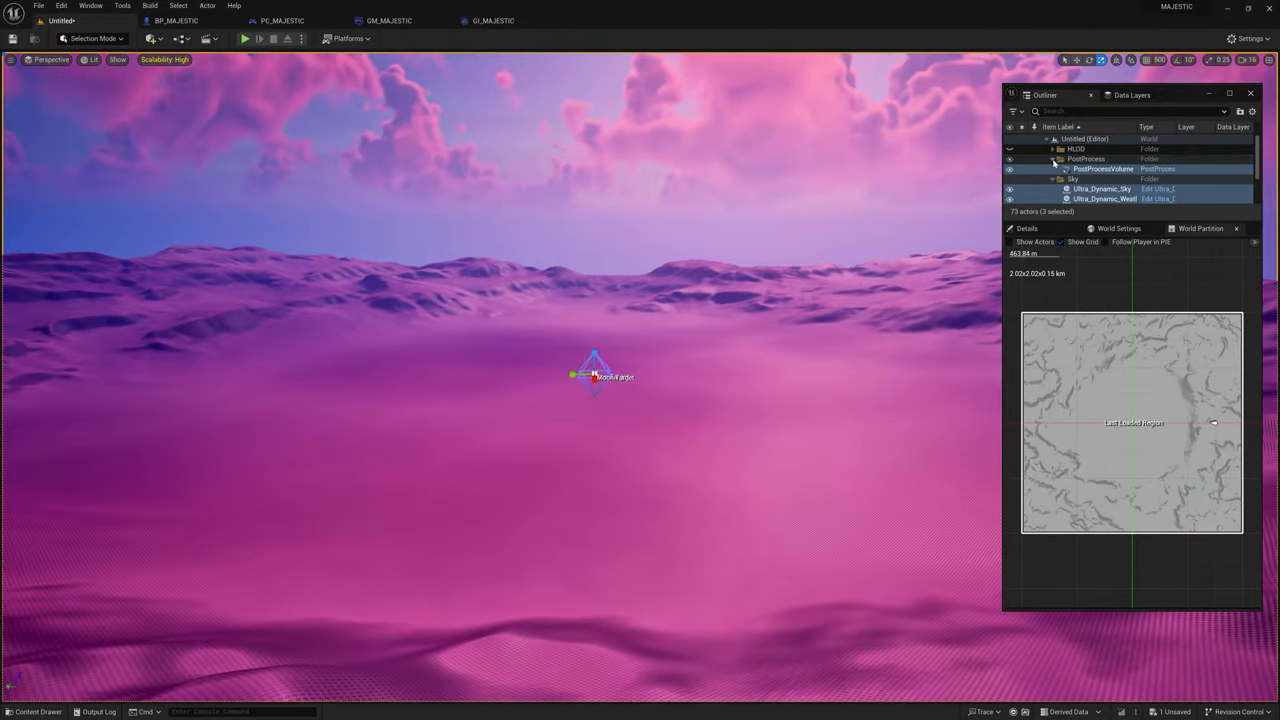
click(1054, 159)
click(1054, 169)
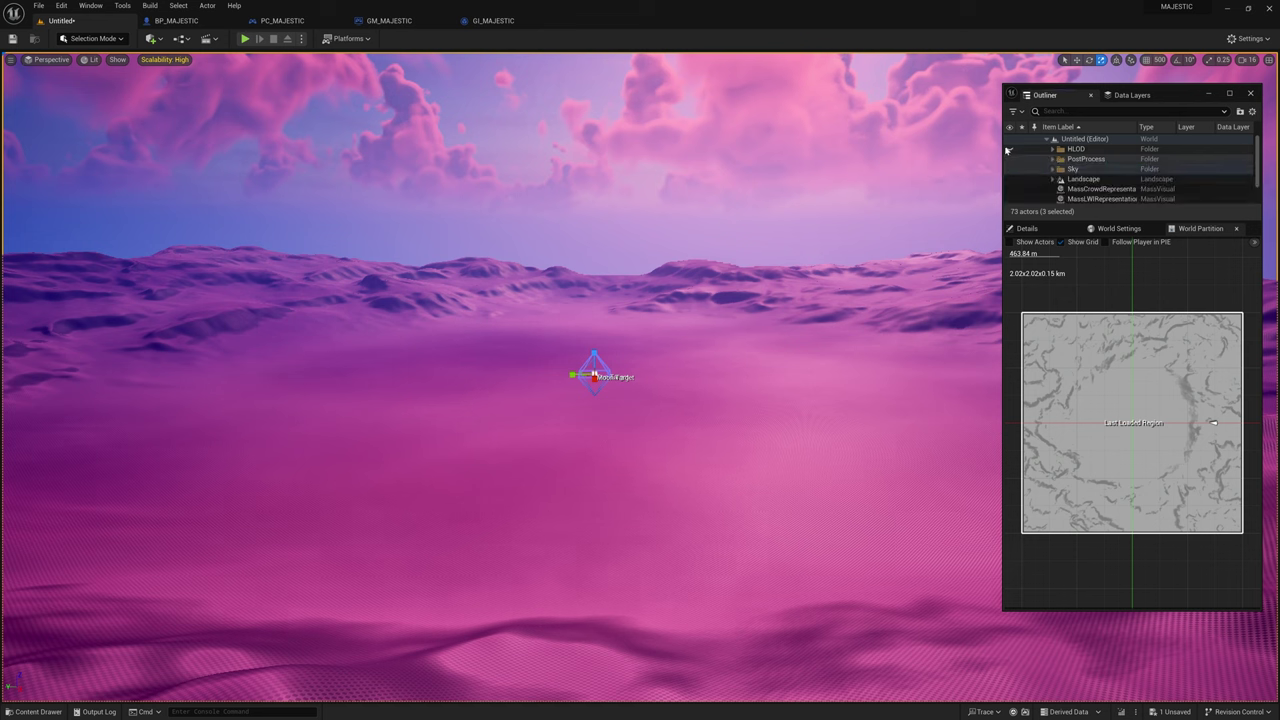
Save the new level as TEST in the _LEVELS folder
click(39, 6)
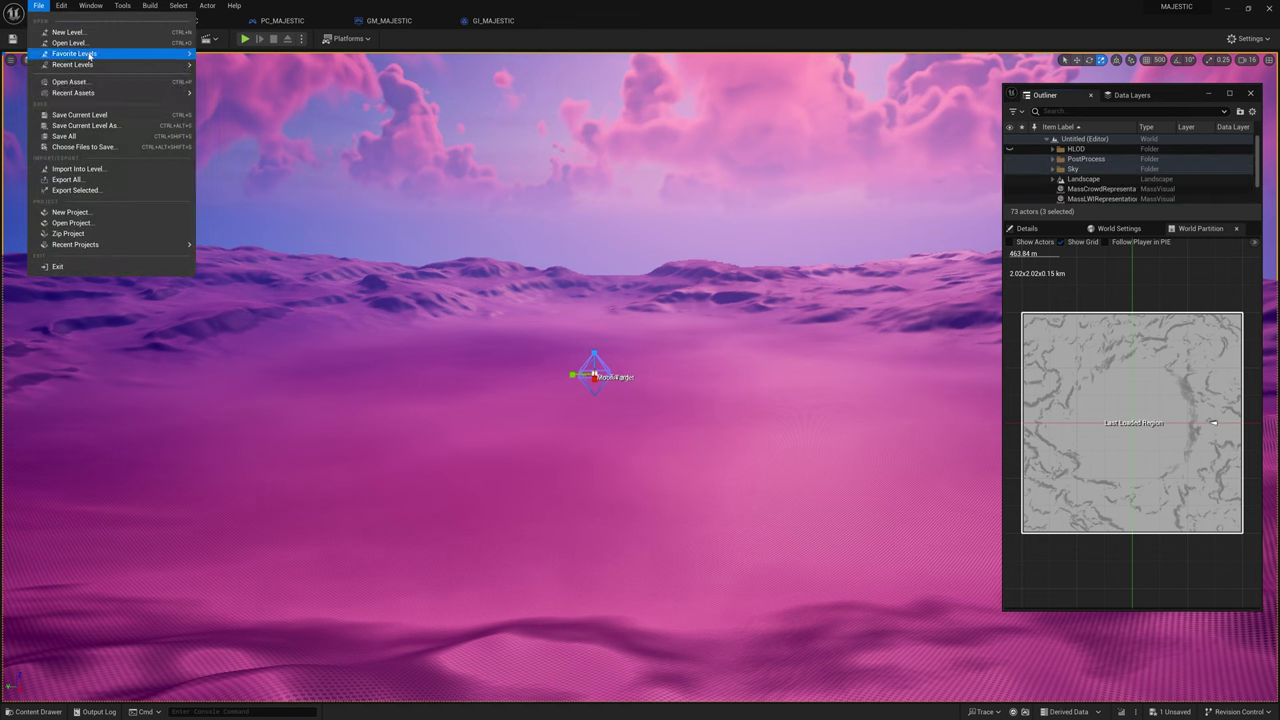
click(118, 126)
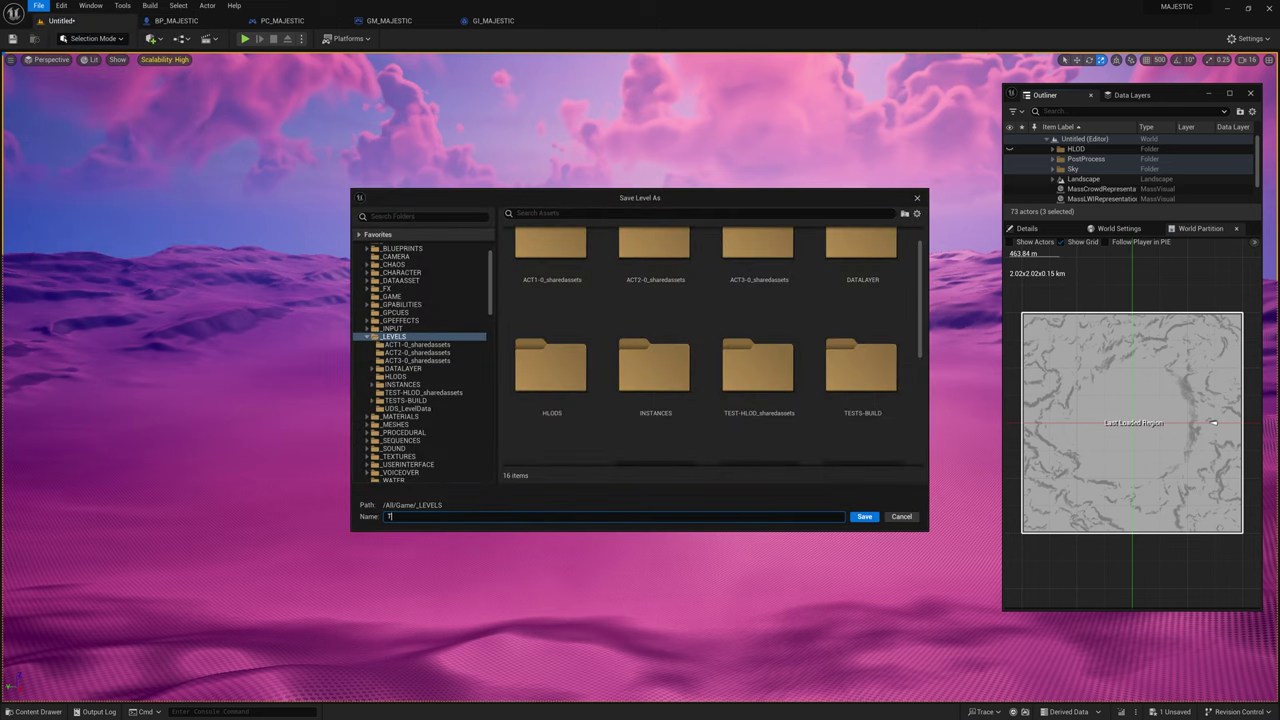
click(865, 517)
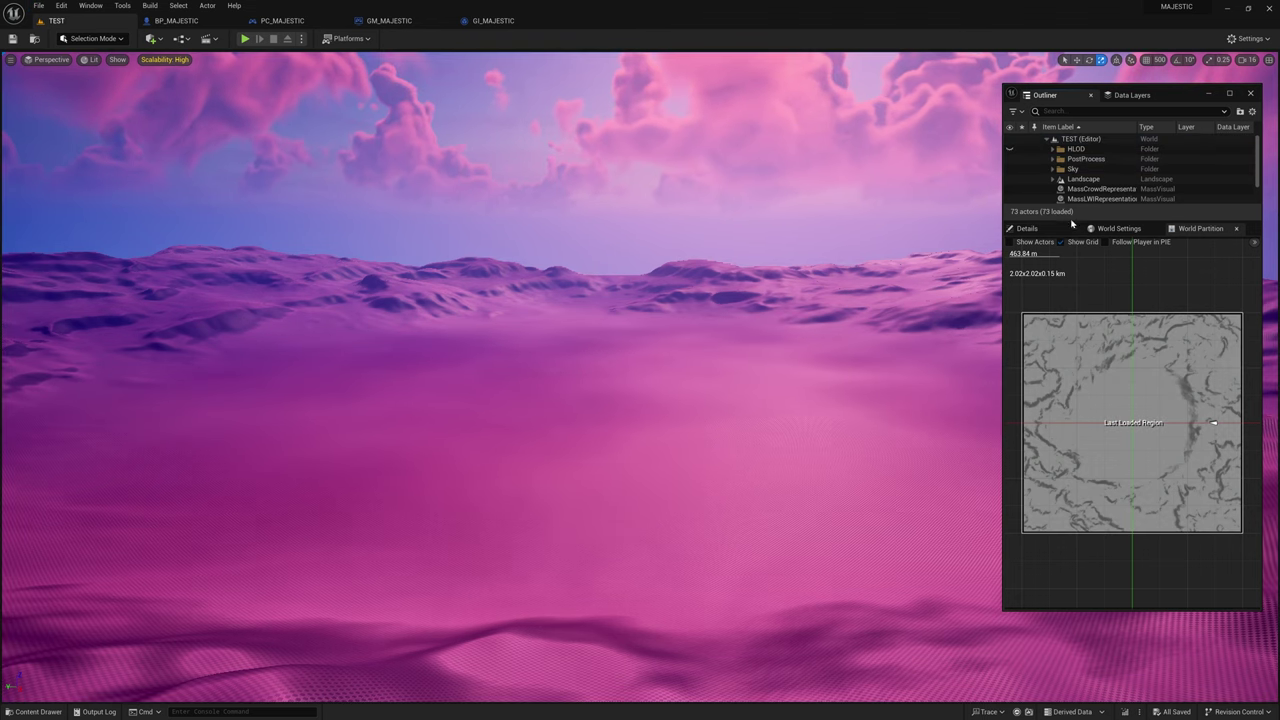
Replace the Landscape actor's landscape material with the MI_ACT1-0_LDS_PCG material instance
drag(1072, 220, 1070, 252)
click(1068, 180)
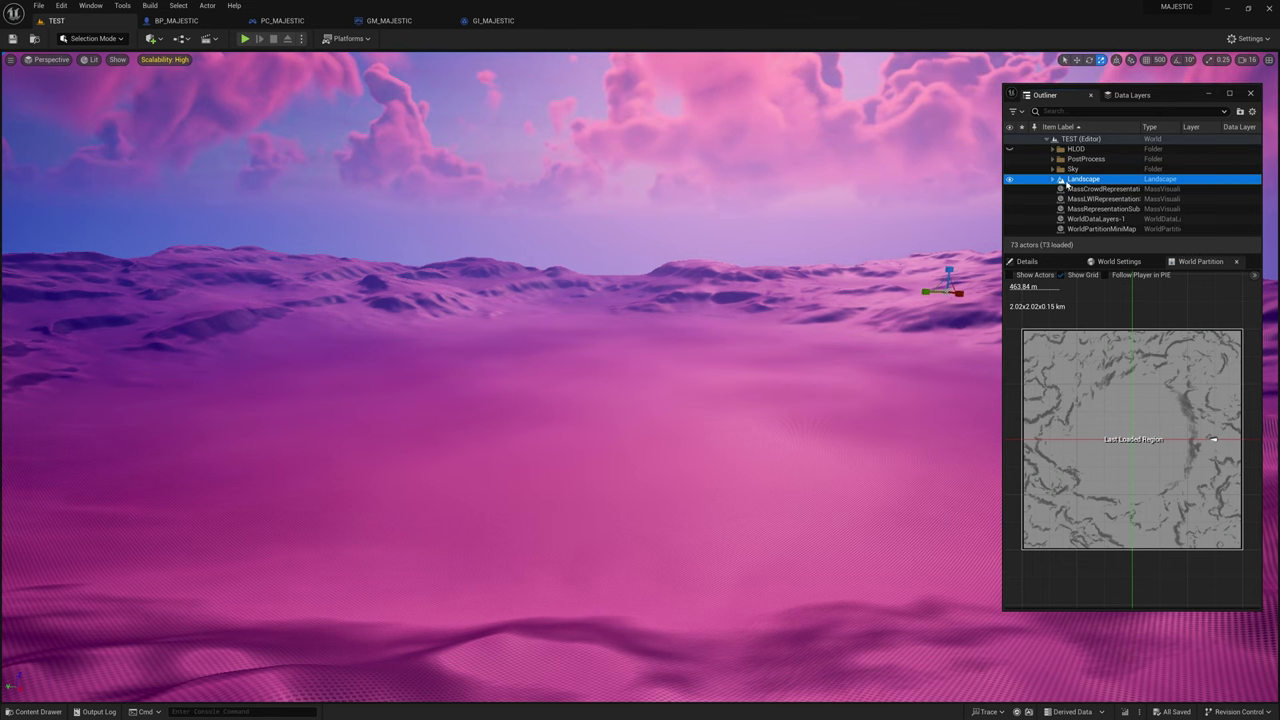
click(1027, 261)
scroll(1088, 470, down, 4)
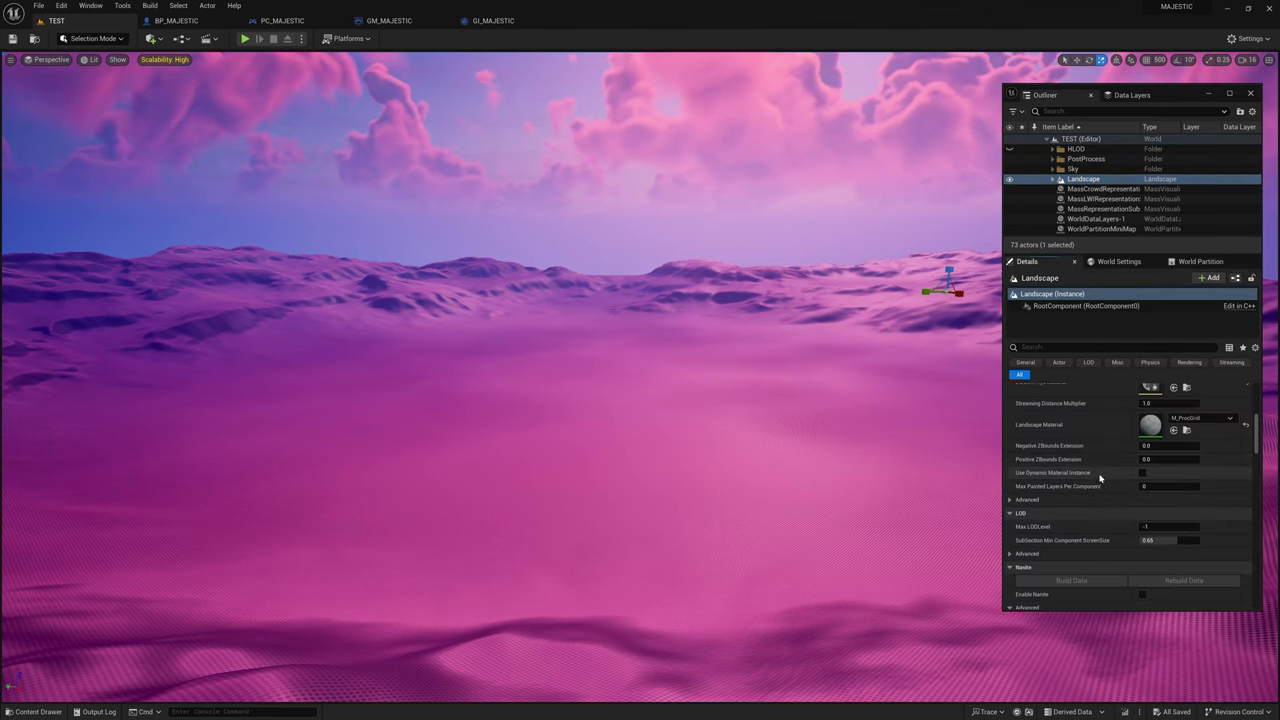
scroll(1100, 478, up, 2)
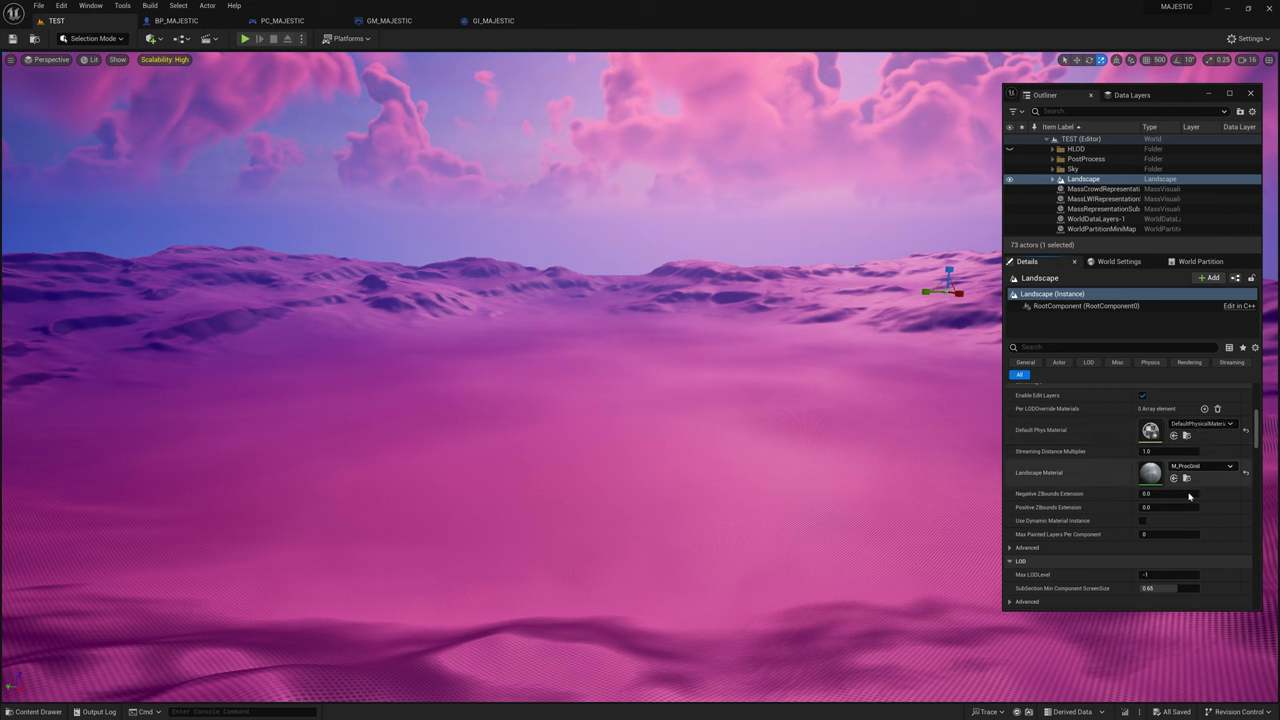
click(1230, 467)
text(PCG)
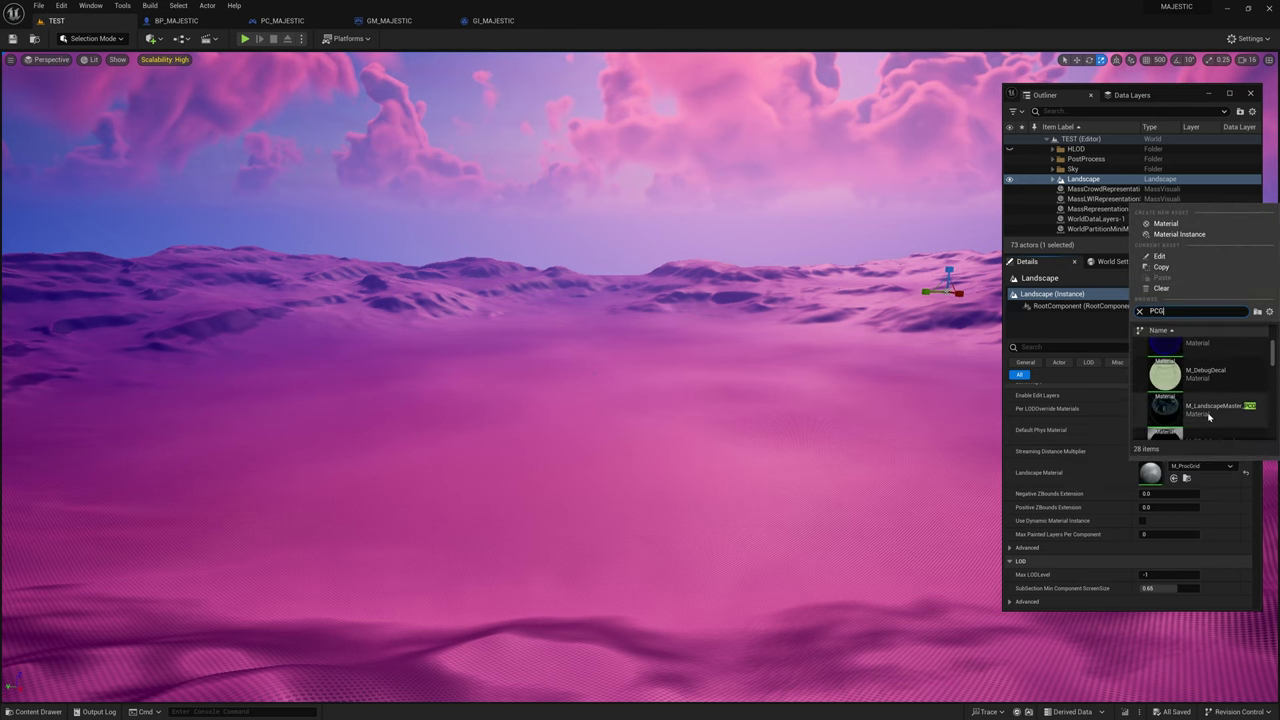
scroll(1215, 417, down, 1)
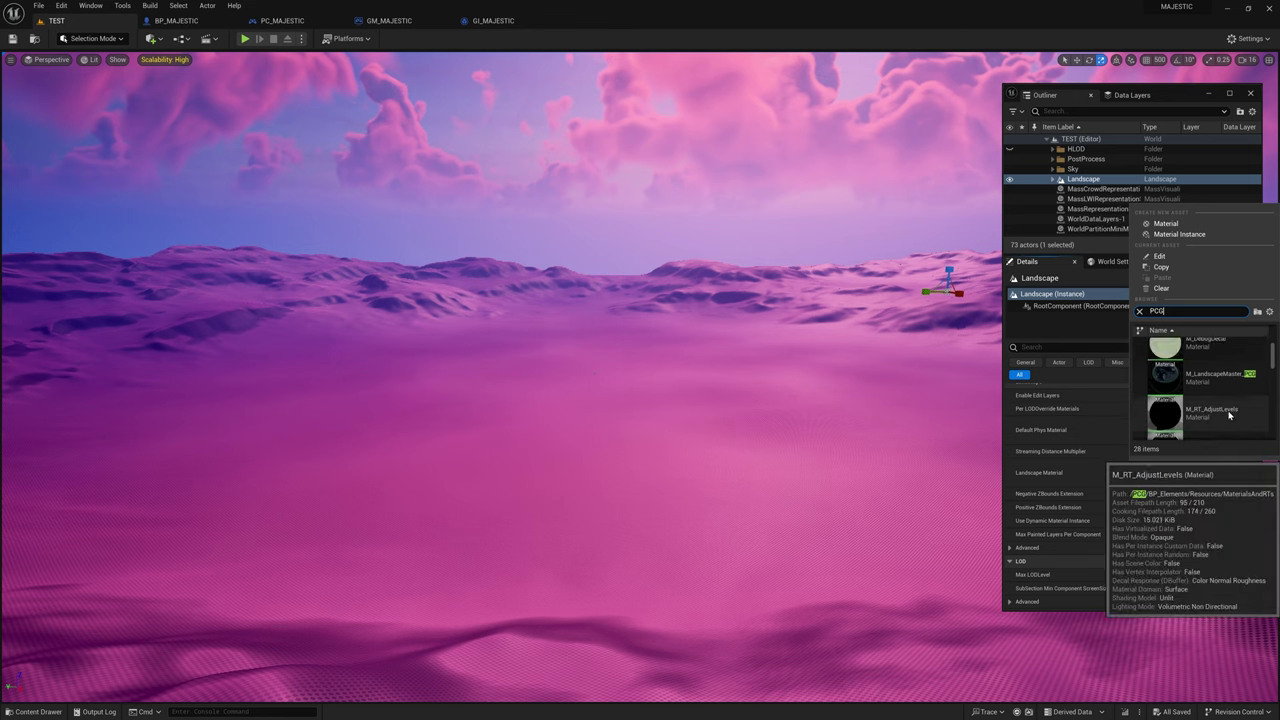
drag(1273, 358, 1276, 398)
click(1205, 367)
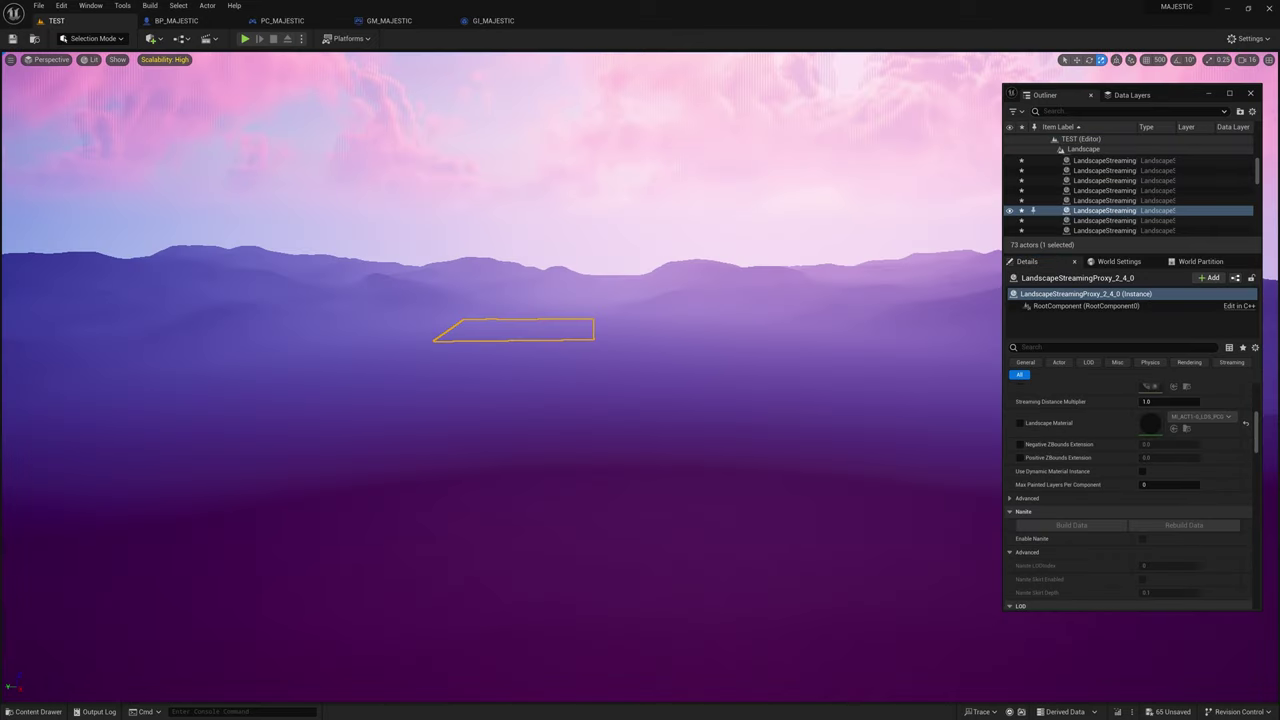
Switch to painting in Landscape mode and create a weight-blended layer info for the Grass layer
right_drag(514, 380, 508, 345)
click(93, 42)
click(90, 65)
key(shift+2)
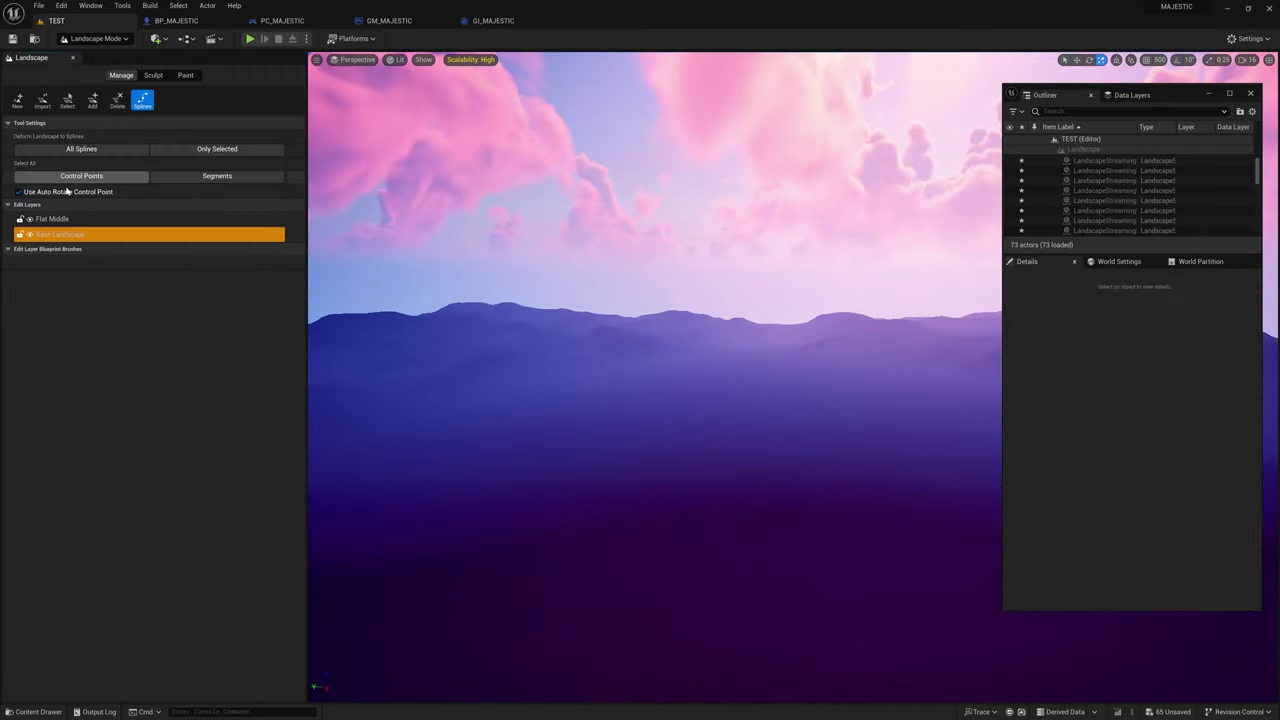
click(185, 75)
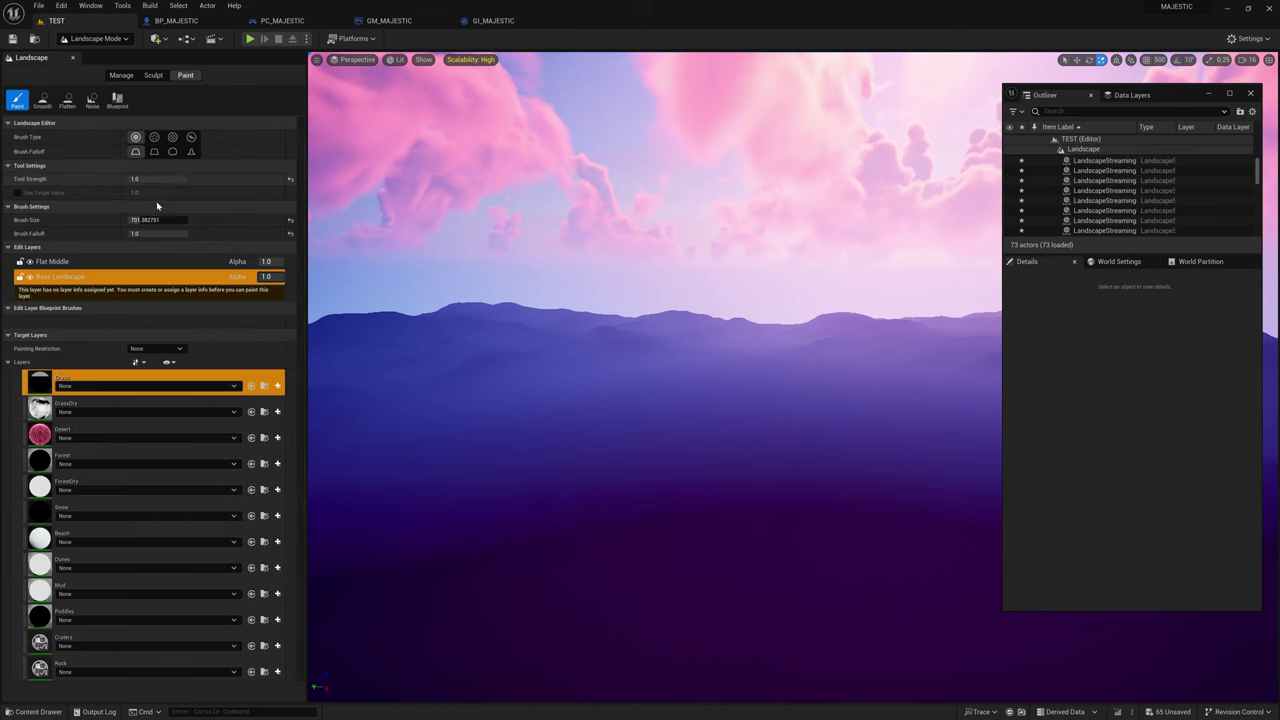
click(277, 385)
click(300, 400)
click(677, 470)
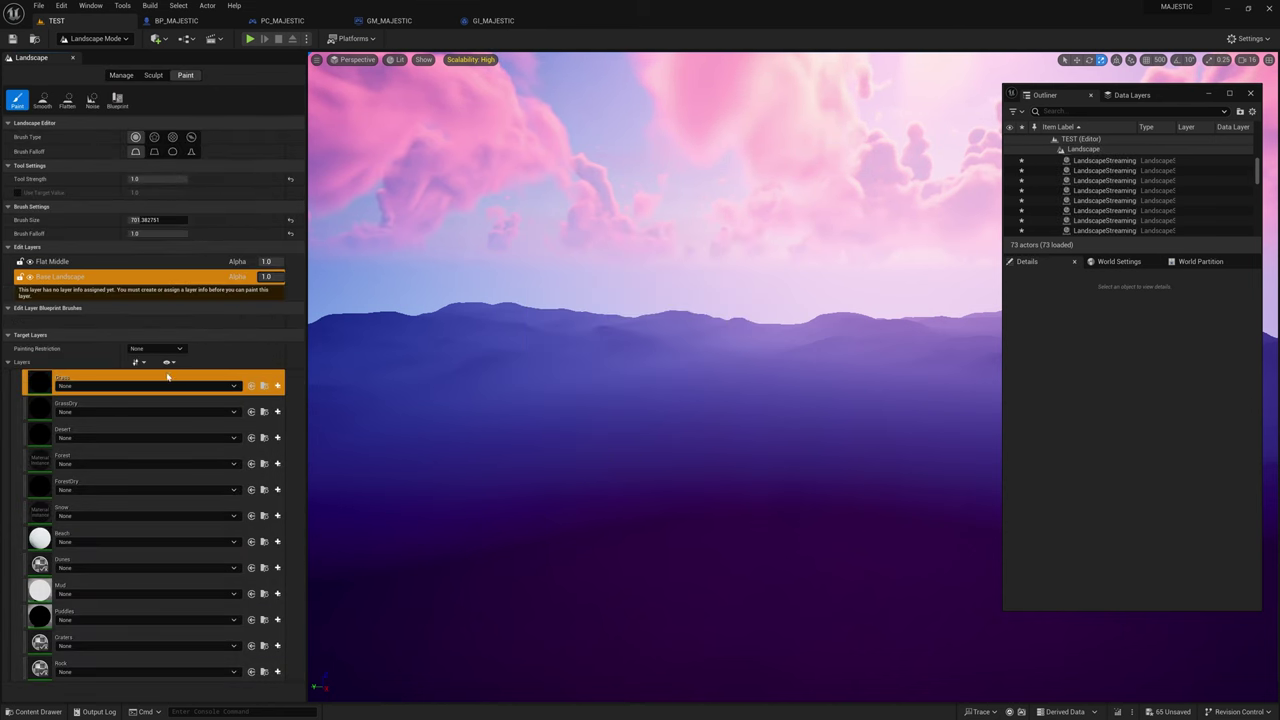
Create a weight-blended layer info named Forest_LayerInfo for the Forest layer in the TEST_sharedassets folder
click(278, 465)
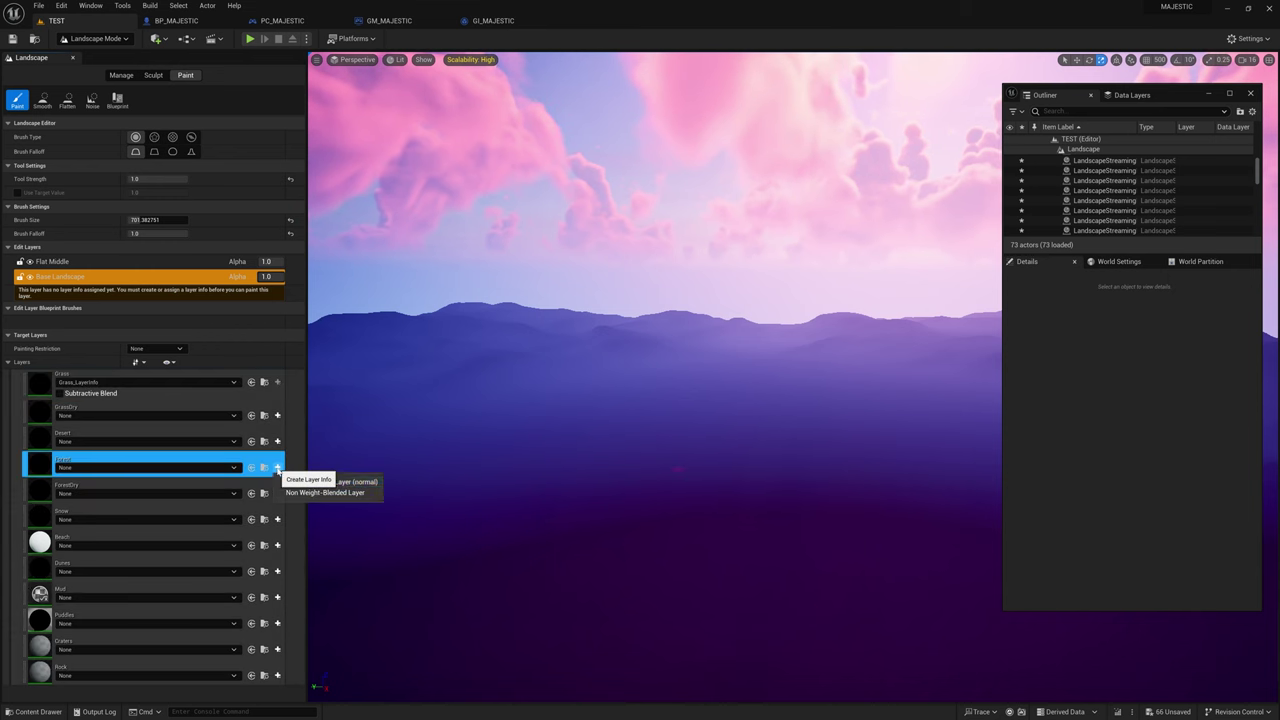
click(342, 482)
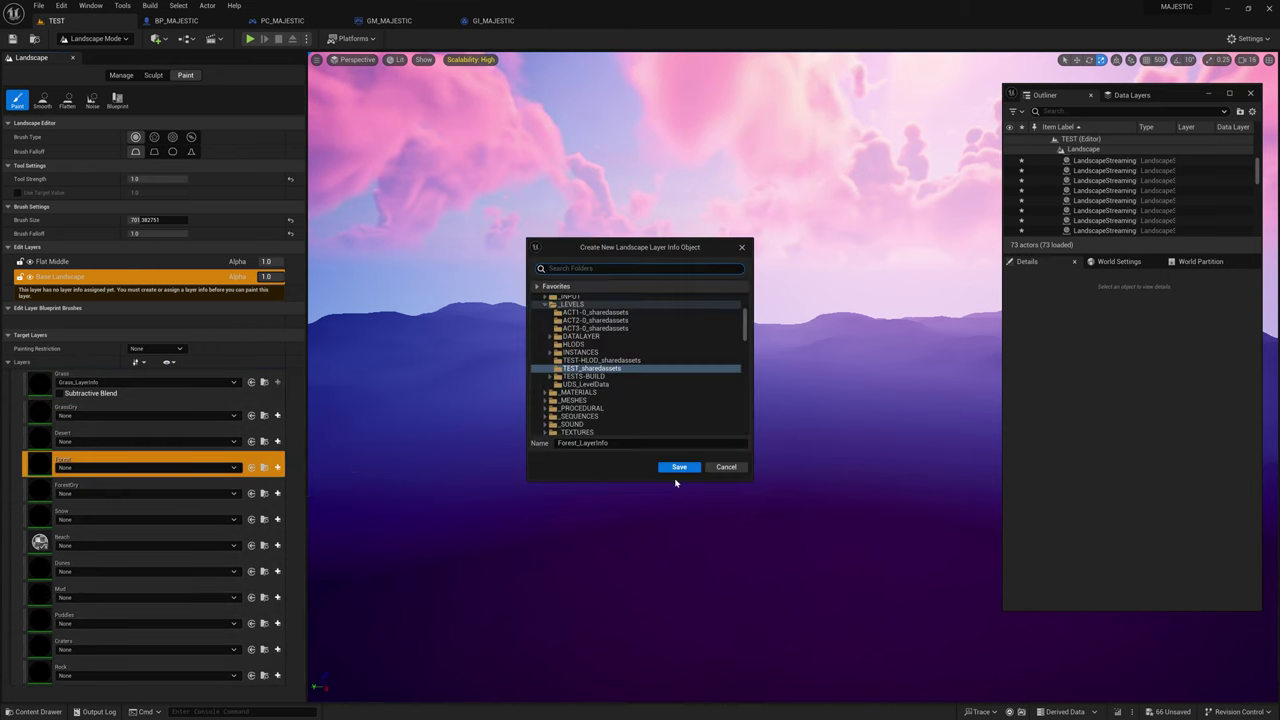
click(677, 467)
Fill the whole landscape with the Grass paint layer
right_click(150, 377)
click(137, 372)
right_click(114, 378)
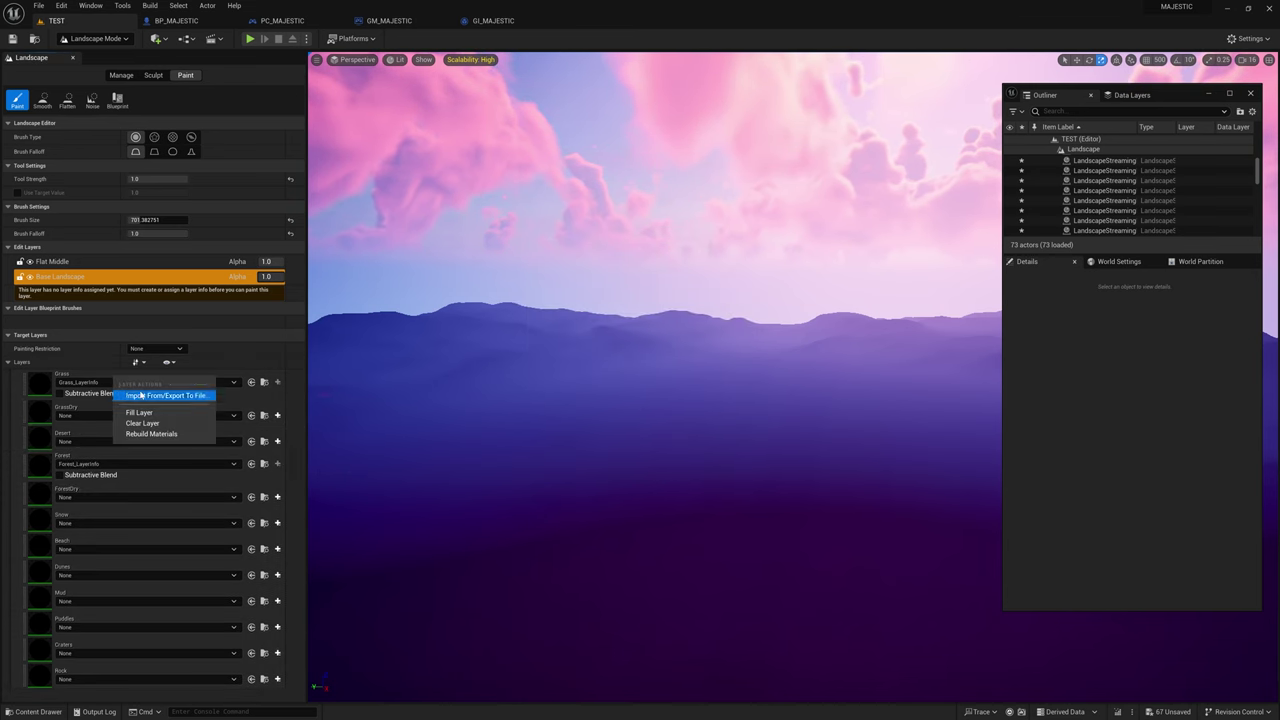
click(159, 376)
right_drag(605, 374, 582, 402)
right_click(94, 358)
click(134, 394)
Add two Draw in Virtual Textures entries to the Landscape actor
click(1084, 179)
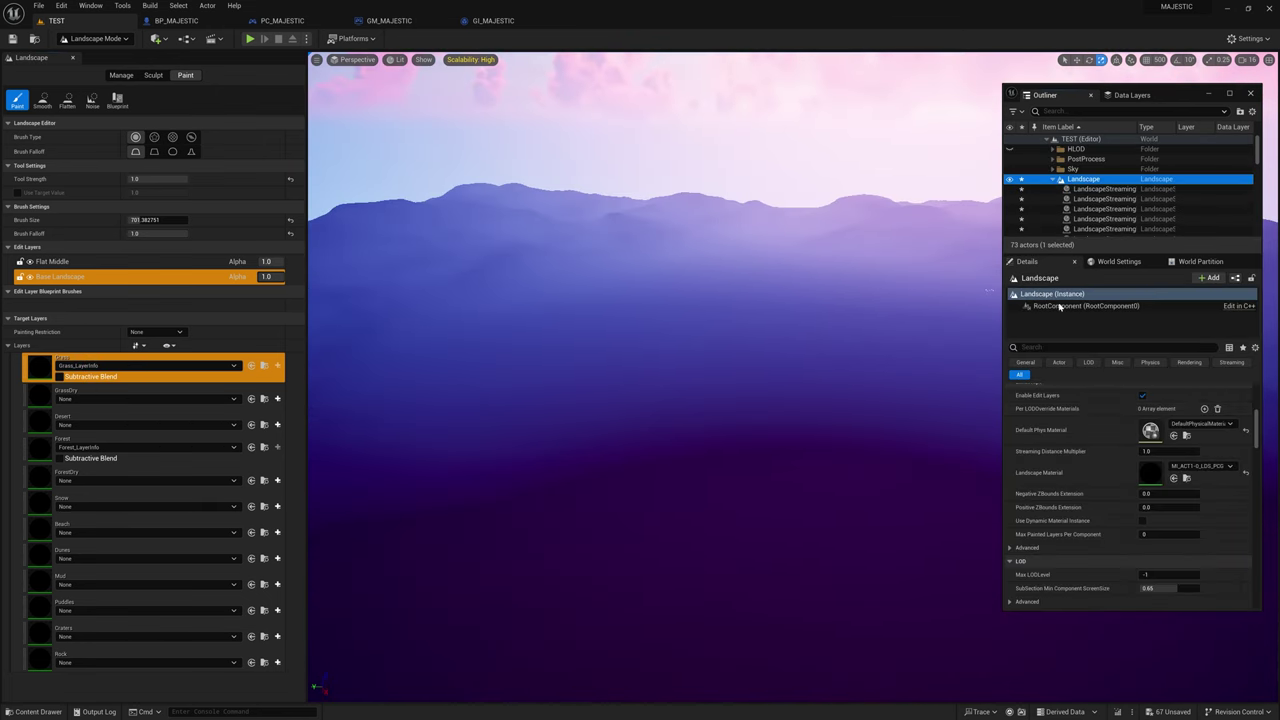
text(runt)
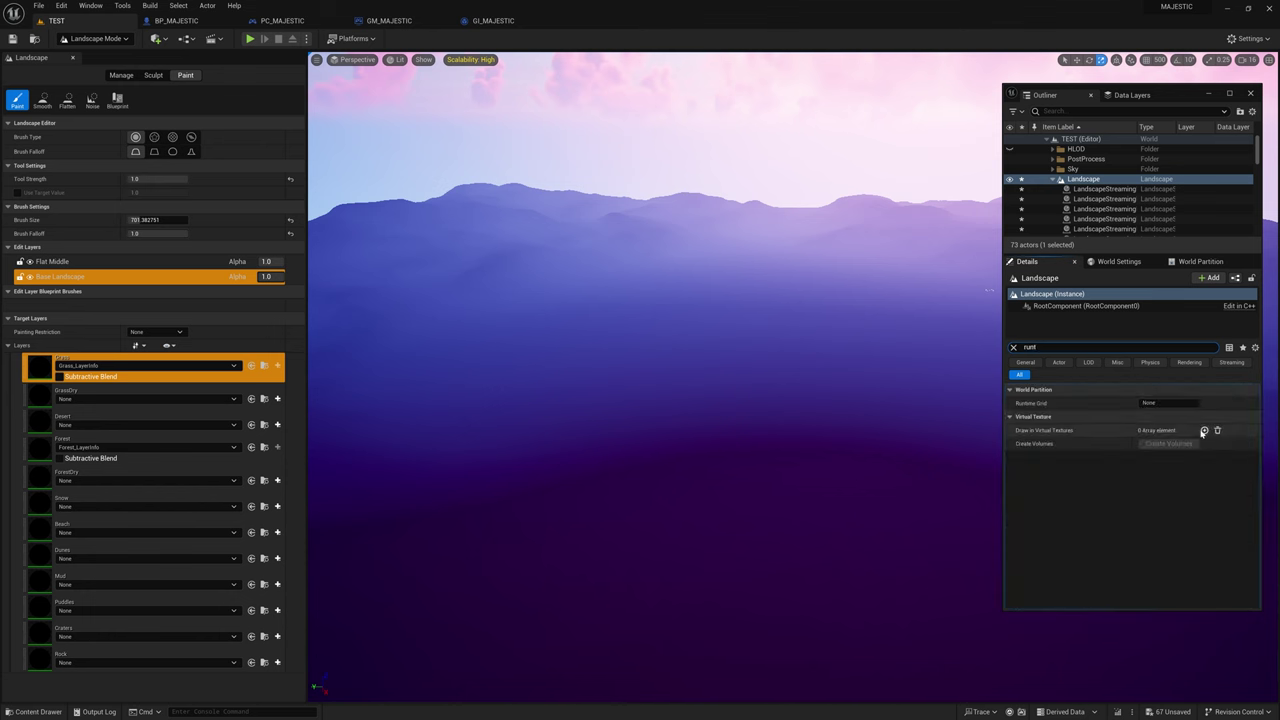
click(1205, 431)
click(1205, 431)
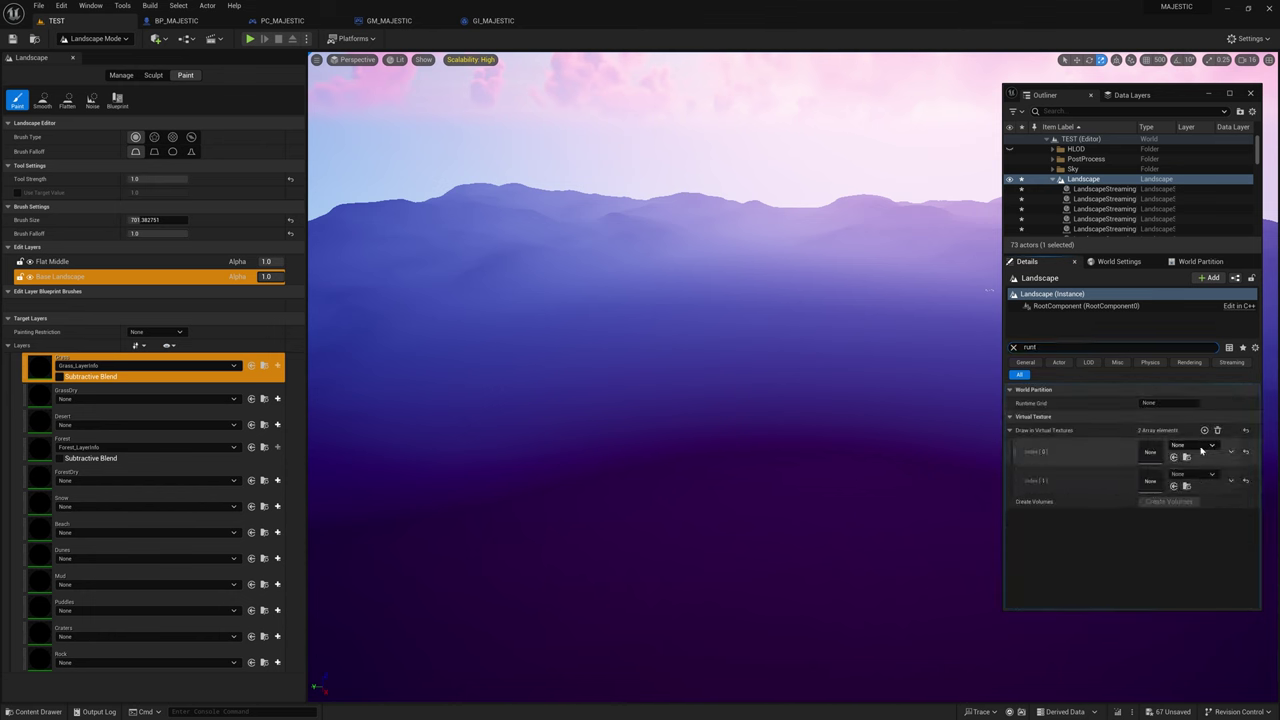
Assign VT_Landscape to the first virtual texture entry and VT_Height to the second
click(1203, 446)
scroll(1188, 606, down, 2)
scroll(1188, 610, down, 4)
click(1225, 621)
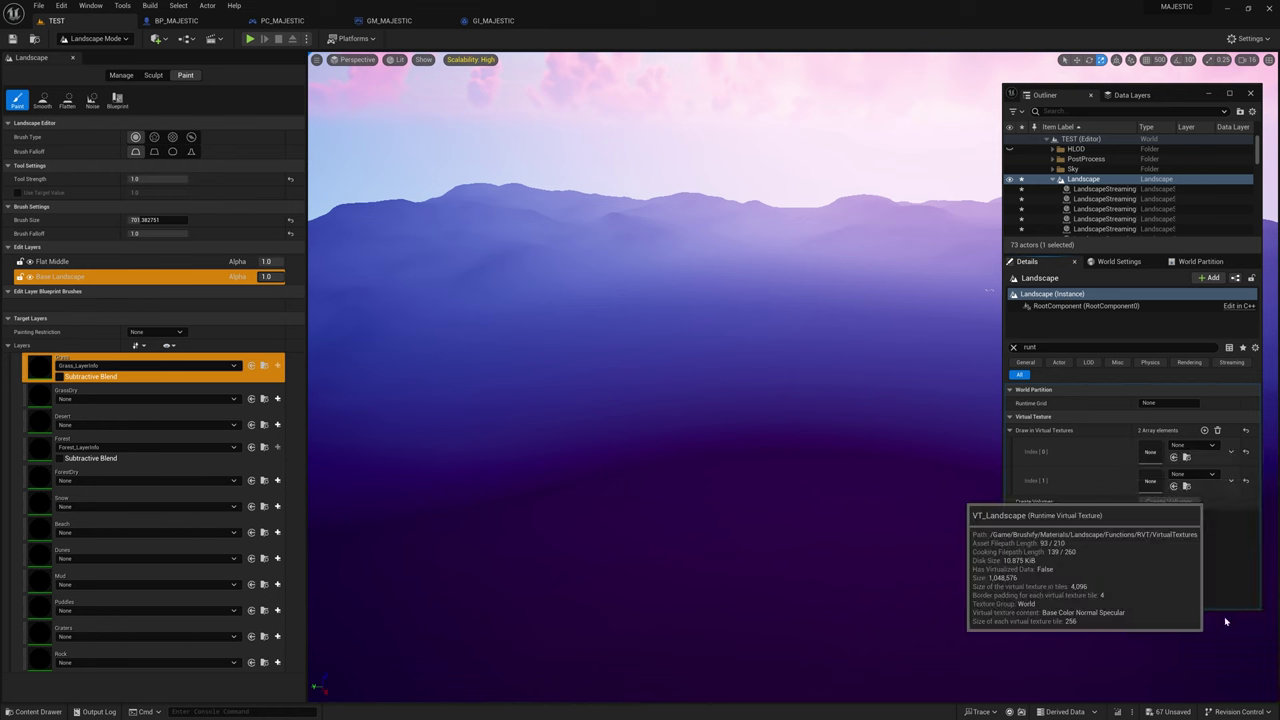
click(1200, 474)
text(vt lan)
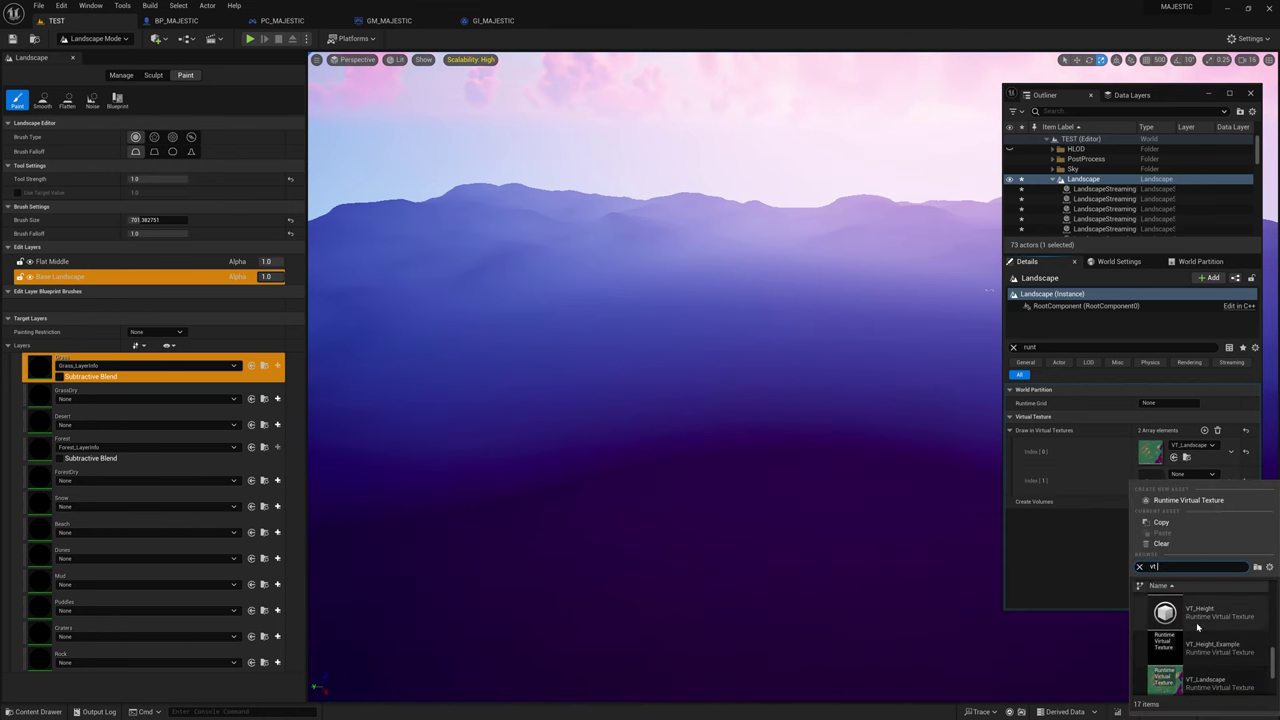
click(1198, 624)
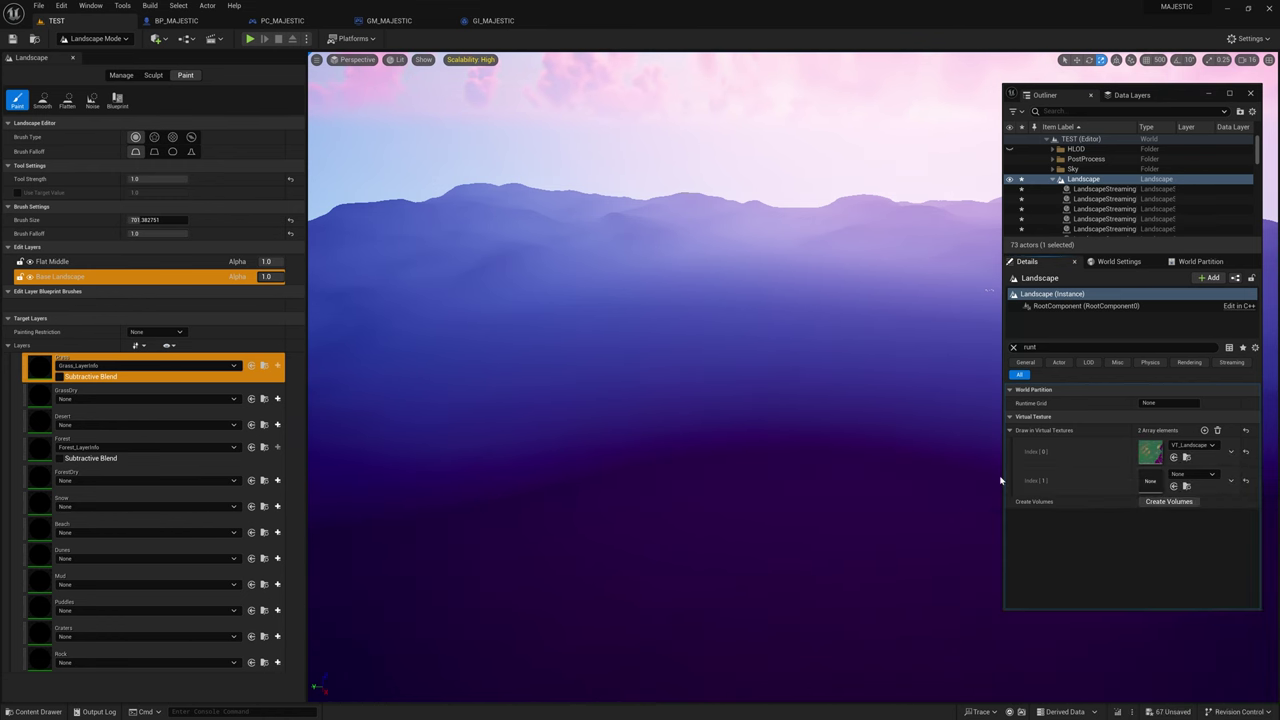
Create the landscape's runtime virtual texture volumes, and enlarge and reposition the floating Outliner and Details window
click(1168, 501)
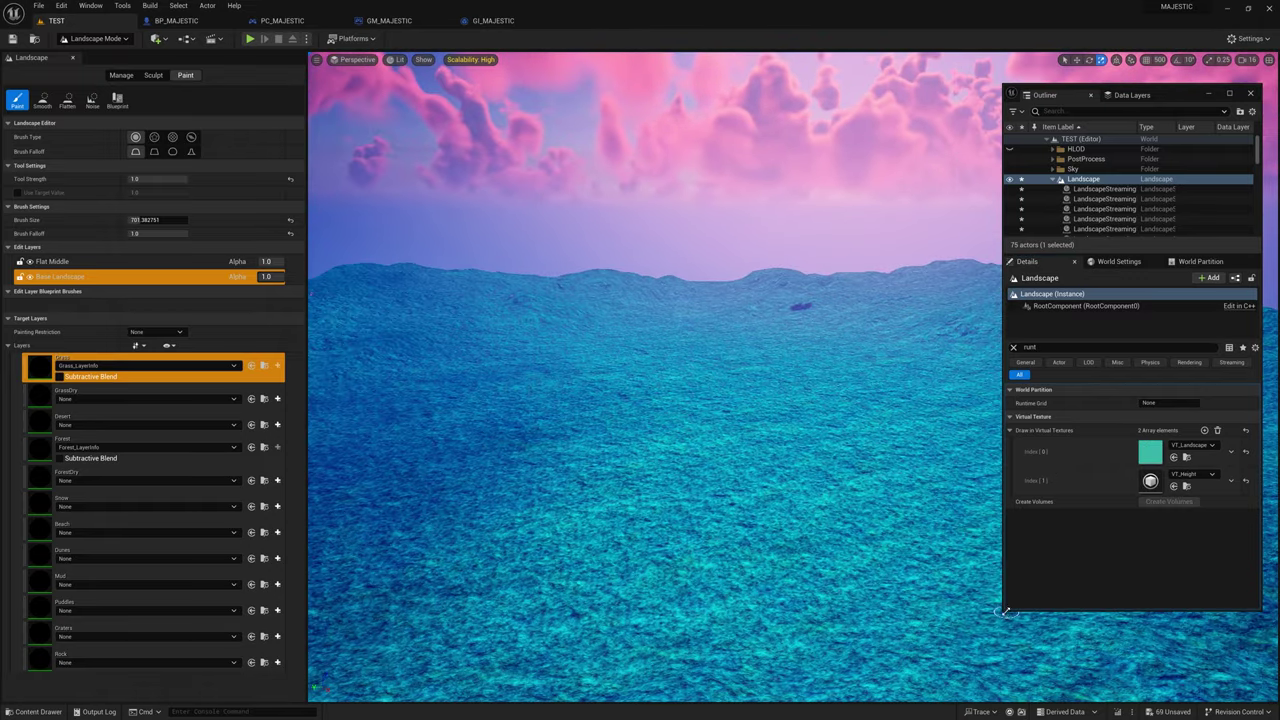
drag(1005, 611, 966, 640)
drag(1155, 97, 1167, 115)
right_drag(850, 300, 880, 340)
Sculpt a rocky mountain ridge along the distant hills with an alpha brush using the T_Brushify_Canyons_A texture and size 25000
click(153, 75)
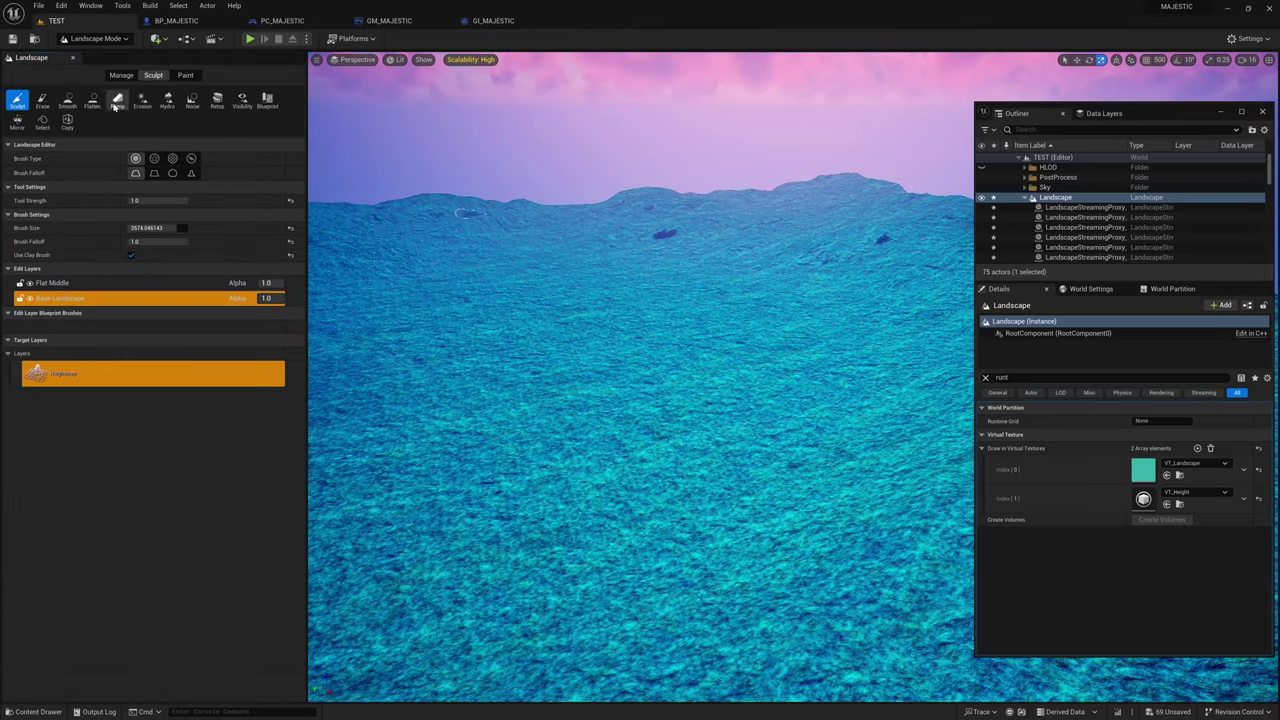
click(154, 158)
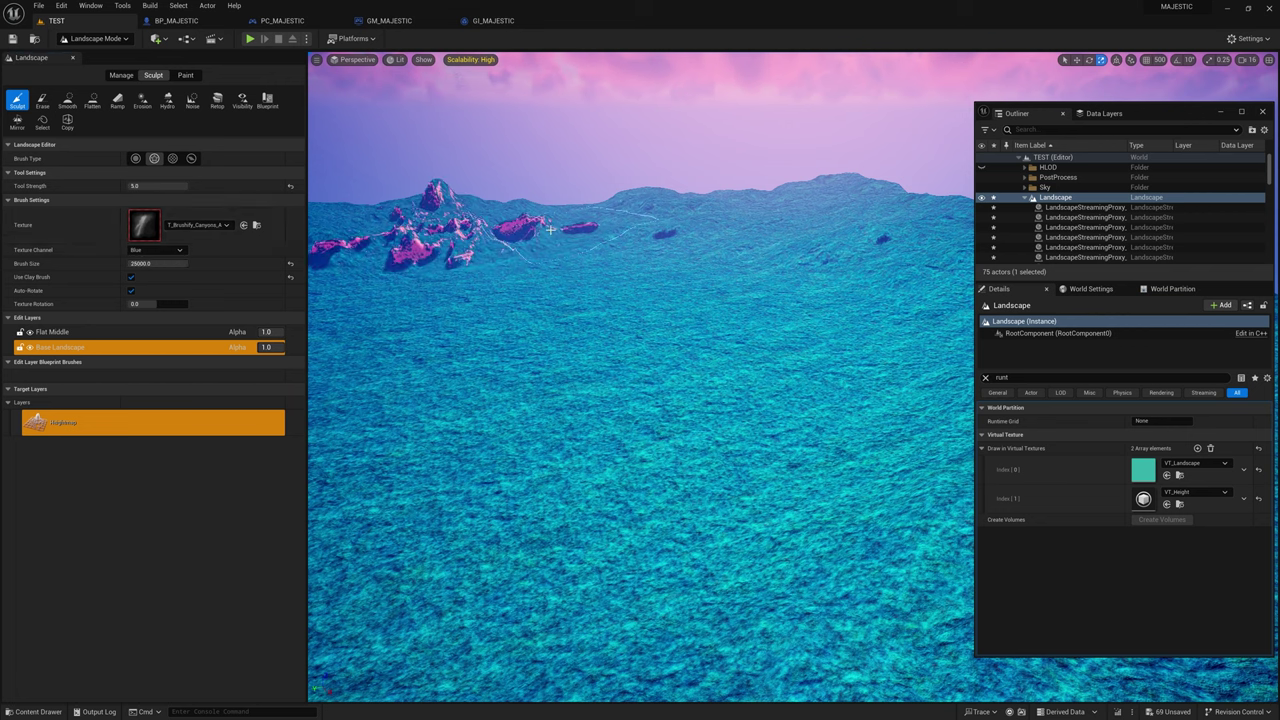
right_drag(694, 250, 658, 230)
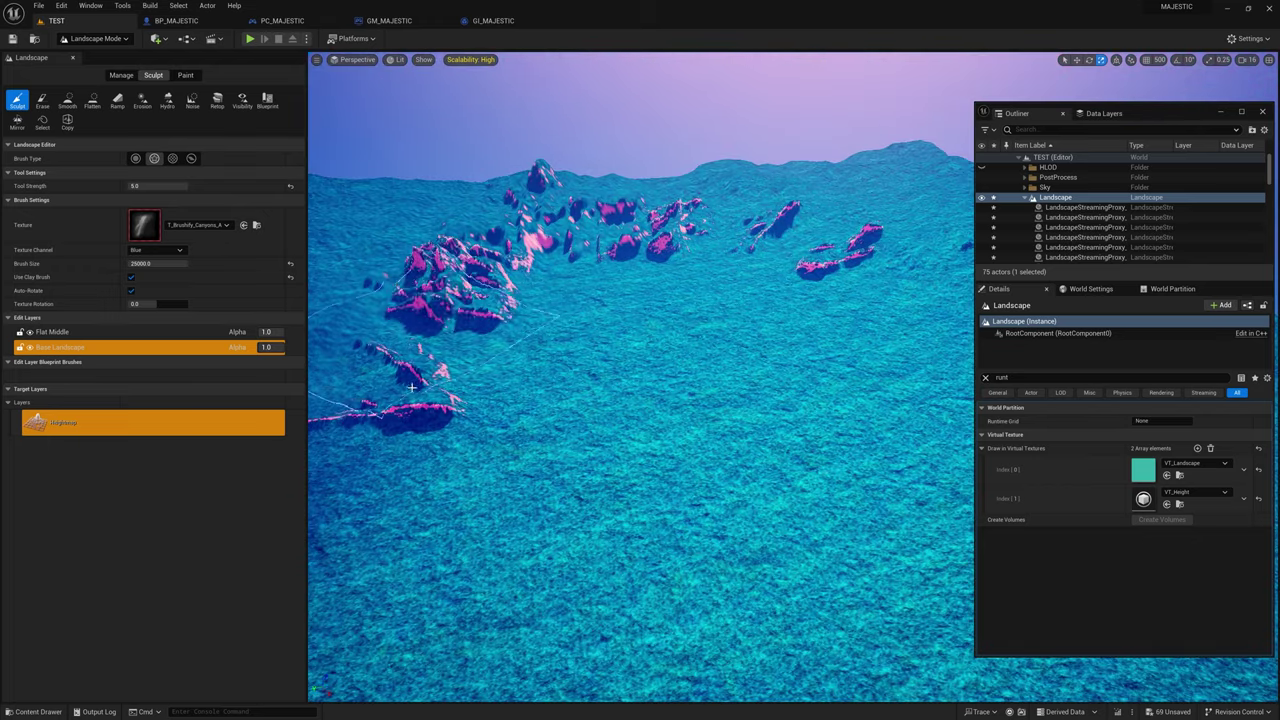
right_drag(405, 405, 595, 312)
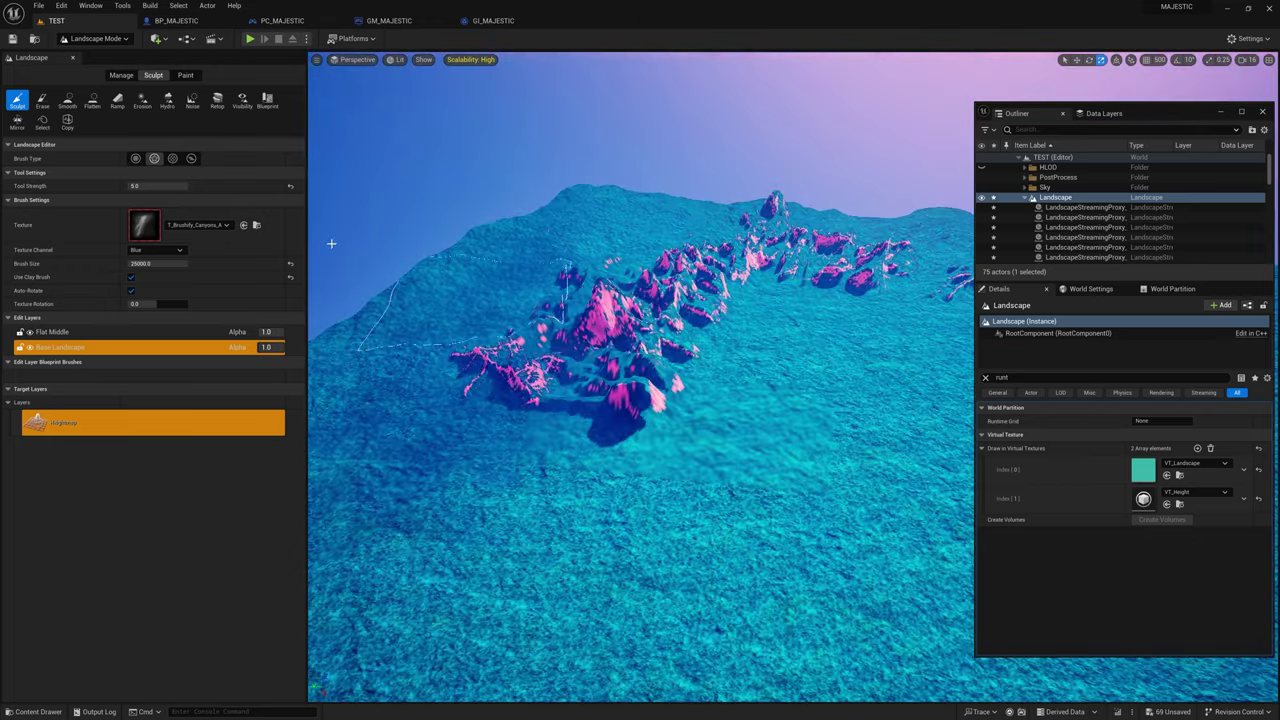
mouse_move(350, 275)
right_down()
mouse_move(395, 262)
mouse_move(340, 258)
mouse_move(350, 266)
right_up()
Sculpt a larger mountain range across the distant hills using the T_Brushify_Mountains_A alpha brush texture
drag(192, 227, 229, 224)
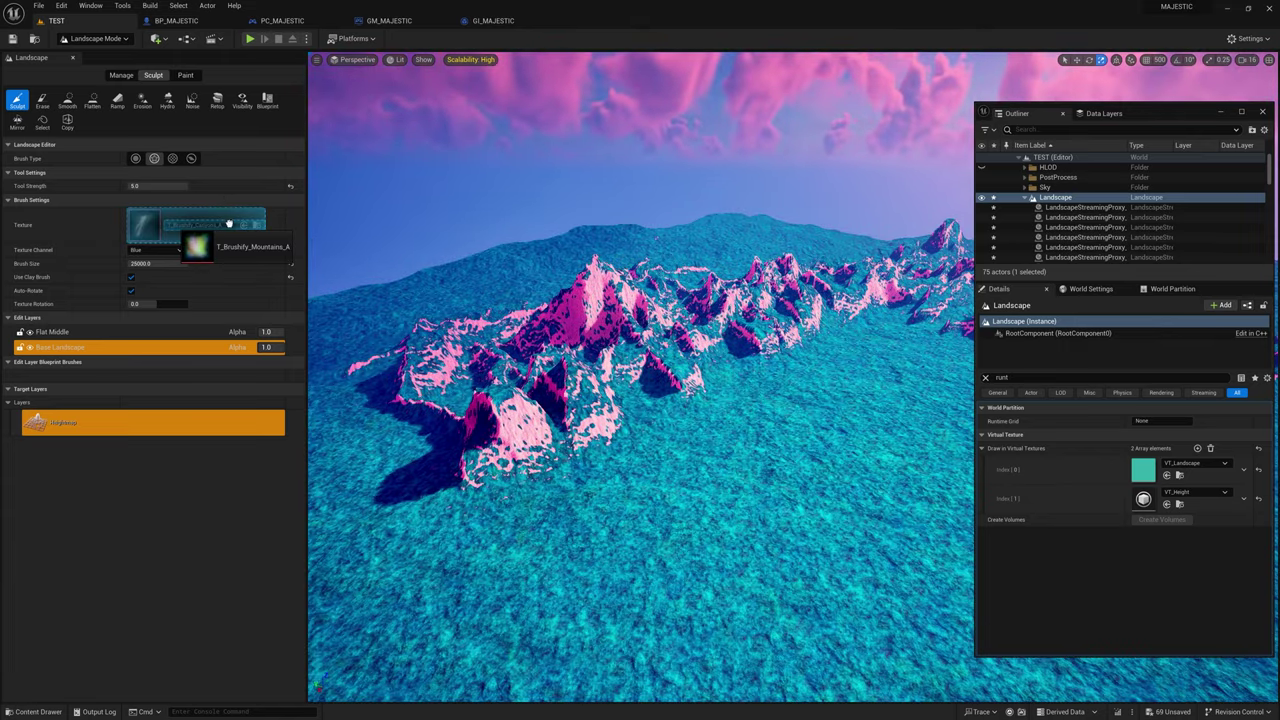
mouse_move(485, 455)
mouse_down()
mouse_move(435, 390)
mouse_move(595, 312)
mouse_move(860, 290)
mouse_move(760, 325)
mouse_up()
right_drag(760, 325, 848, 300)
drag(845, 338, 672, 348)
right_drag(672, 348, 790, 360)
mouse_move(400, 410)
mouse_down()
mouse_move(800, 320)
mouse_move(930, 345)
mouse_up()
right_drag(930, 345, 800, 312)
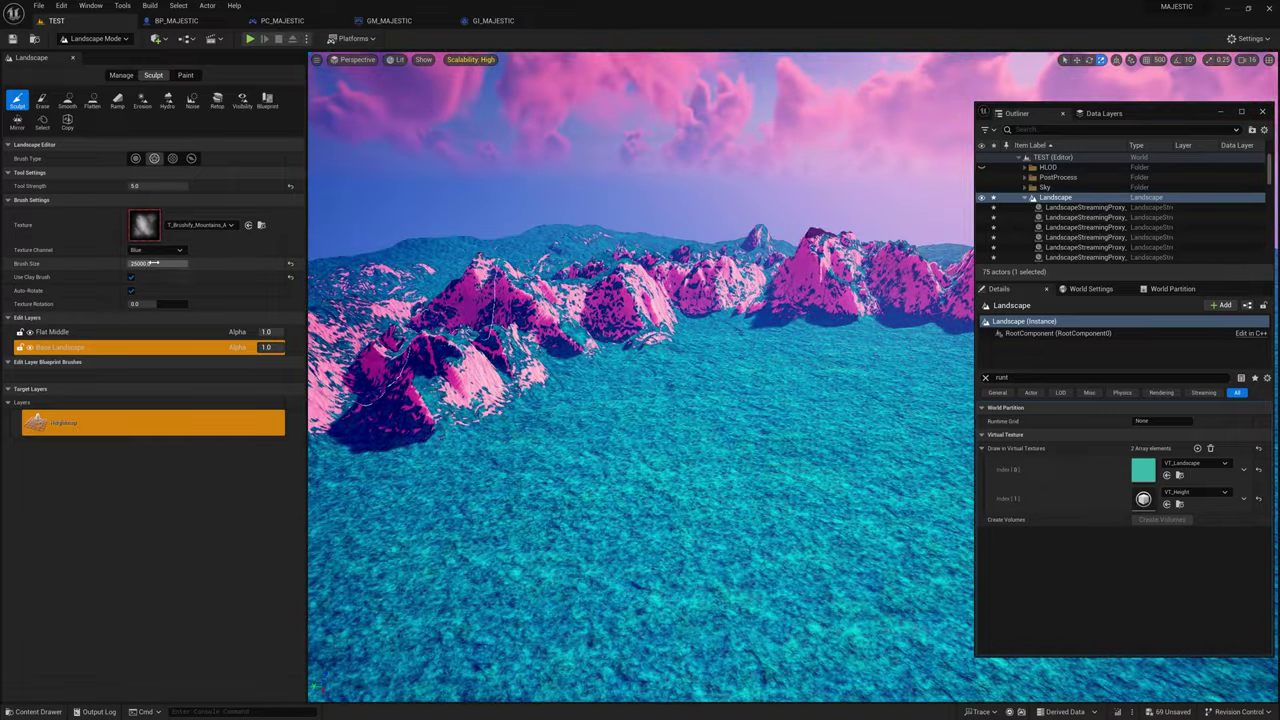
drag(420, 375, 800, 318)
right_drag(800, 318, 760, 325)
drag(840, 305, 594, 320)
right_drag(594, 320, 650, 335)
drag(650, 345, 531, 352)
mouse_move(531, 352)
right_down()
mouse_move(430, 375)
mouse_move(530, 365)
right_up()
Create two landscape edit layers named Roads and Water between Flat Middle and Base Landscape
key(shift+1)
click(159, 42)
click(104, 40)
click(104, 84)
key(shift+2)
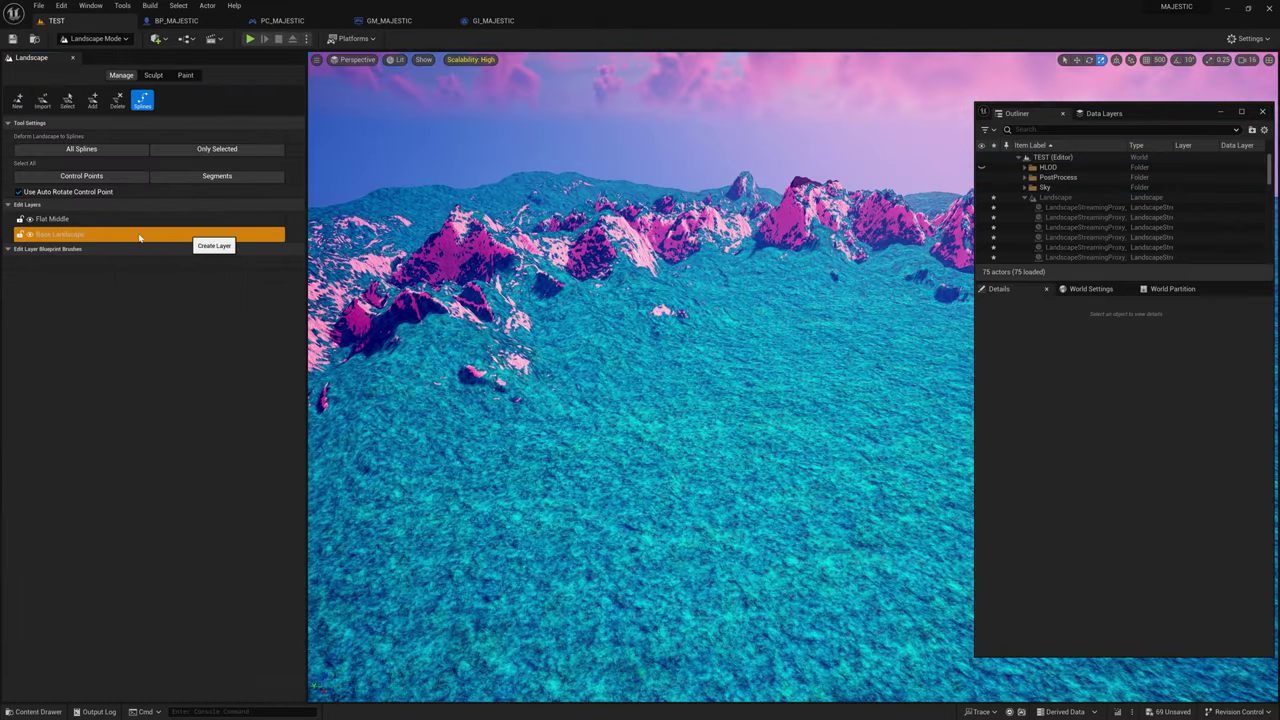
click(213, 245)
drag(53, 240, 55, 247)
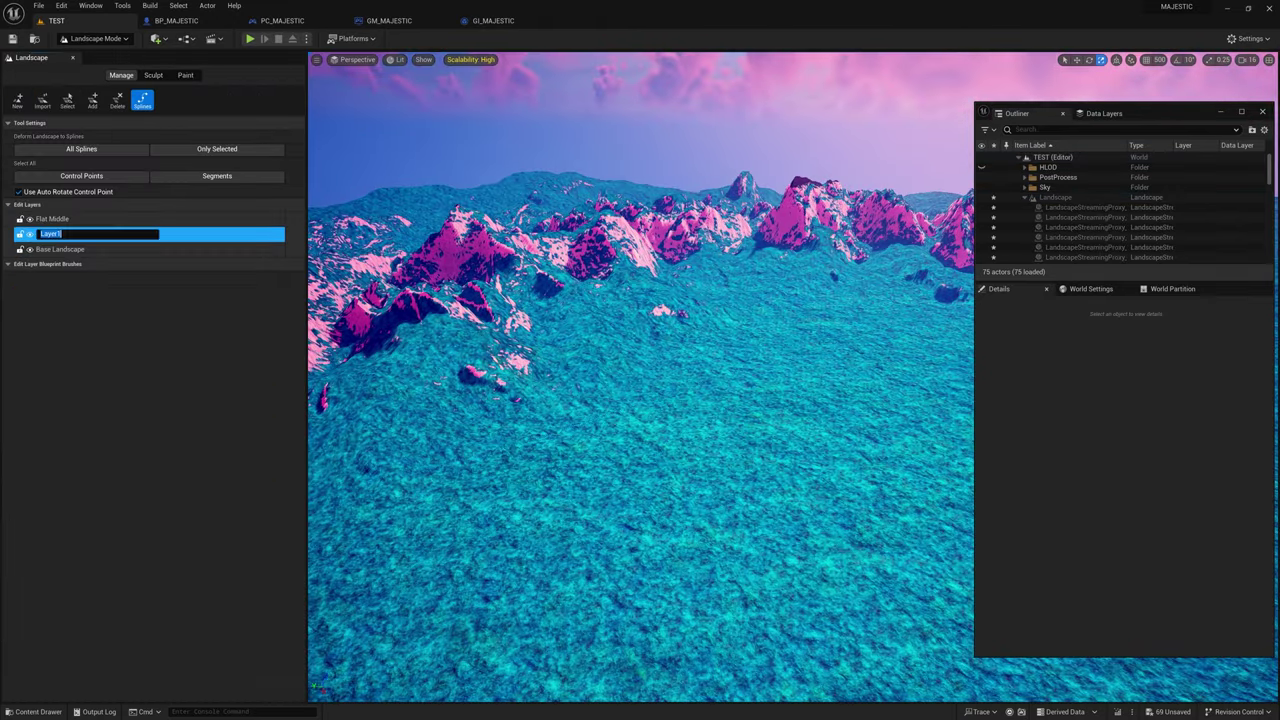
right_click(94, 233)
click(118, 240)
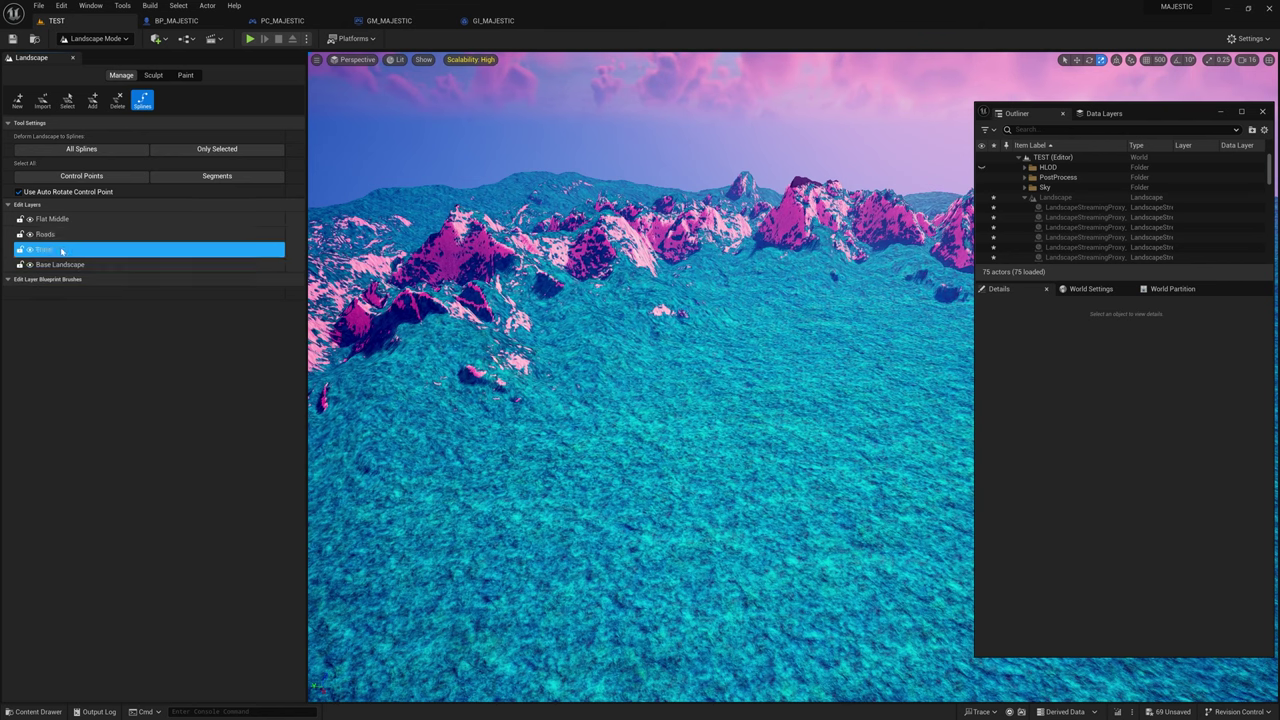
Reserve the Roads edit layer for landscape splines
right_click(62, 240)
click(104, 306)
key(Return)
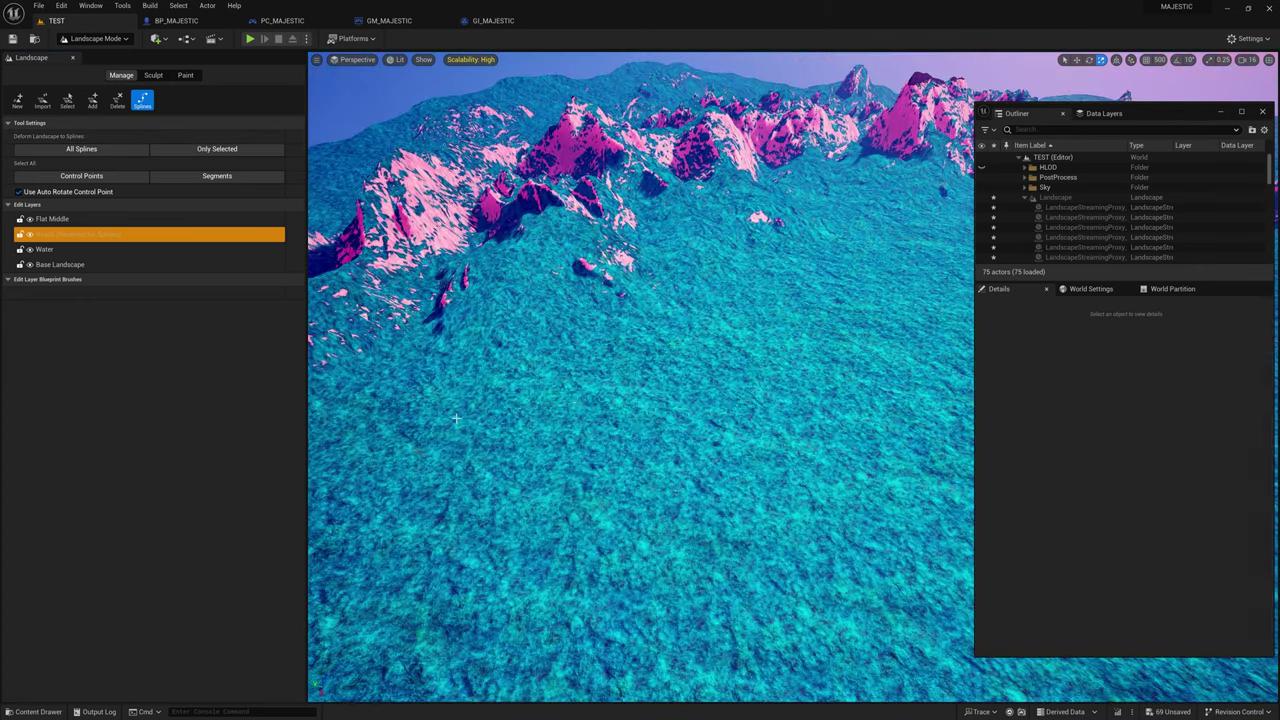
Lay out a winding road spline across the plain below the mountains, and undo the last control point
ctrl+click(517, 404)
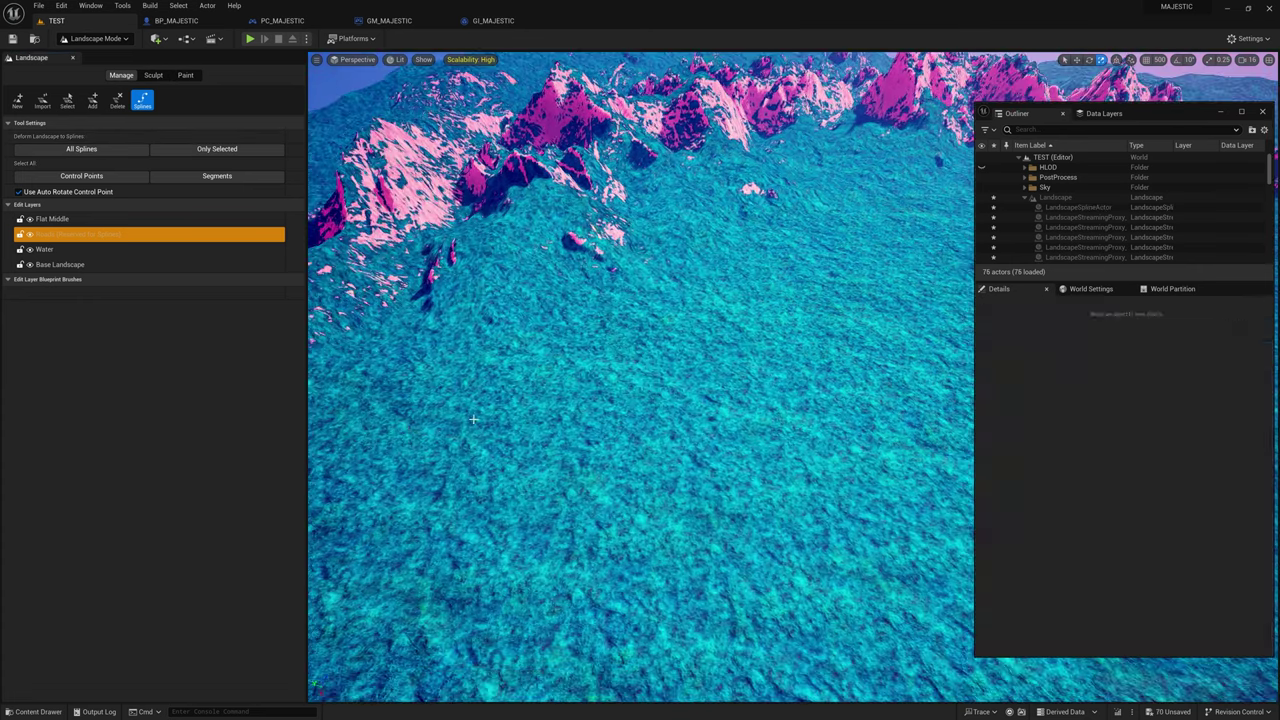
ctrl+click(703, 373)
ctrl+click(508, 327)
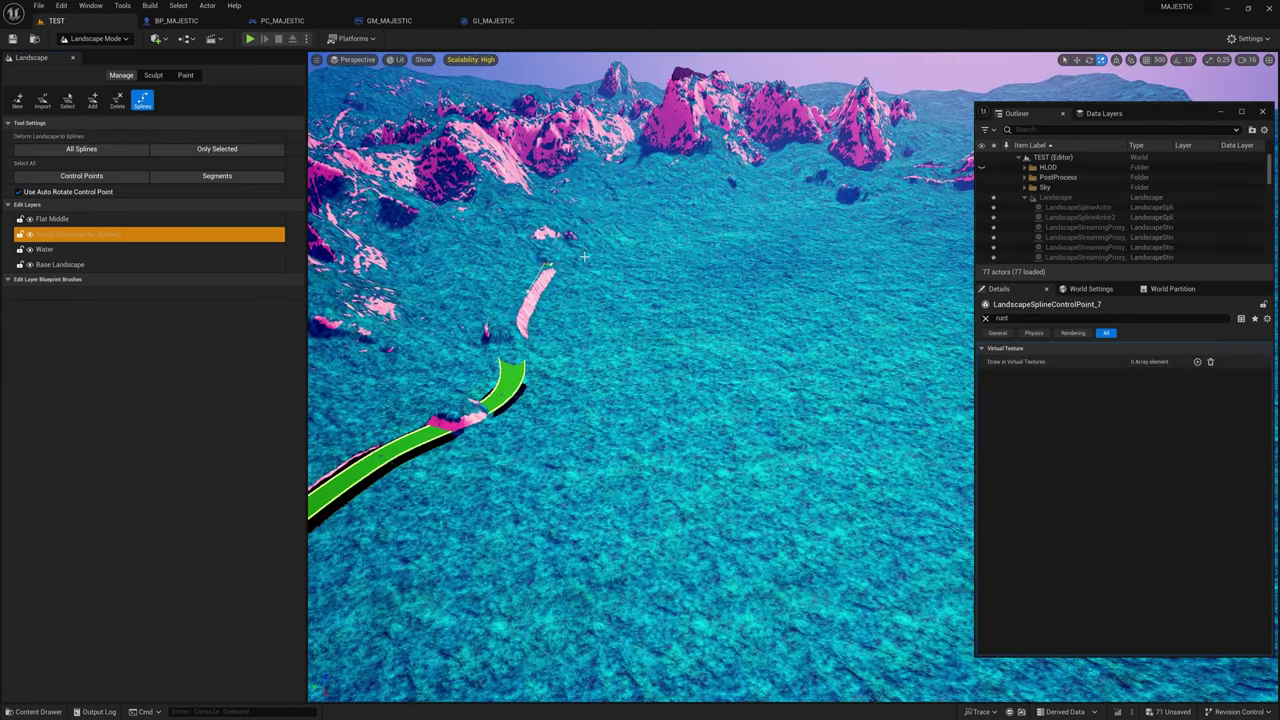
ctrl+click(614, 248)
ctrl+click(740, 229)
ctrl+click(818, 218)
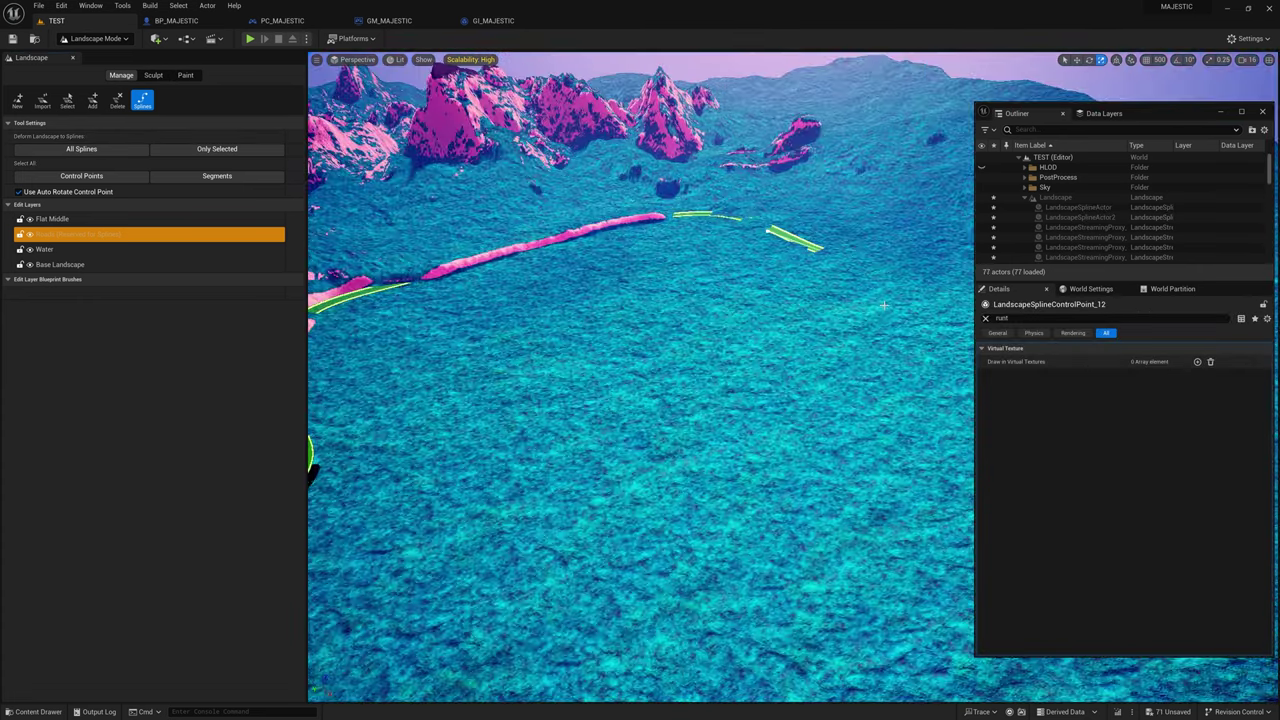
key(ctrl+z)
right_drag(847, 453, 480, 520)
Deform the landscape to all selected road segments, and move the road's end control point
click(217, 176)
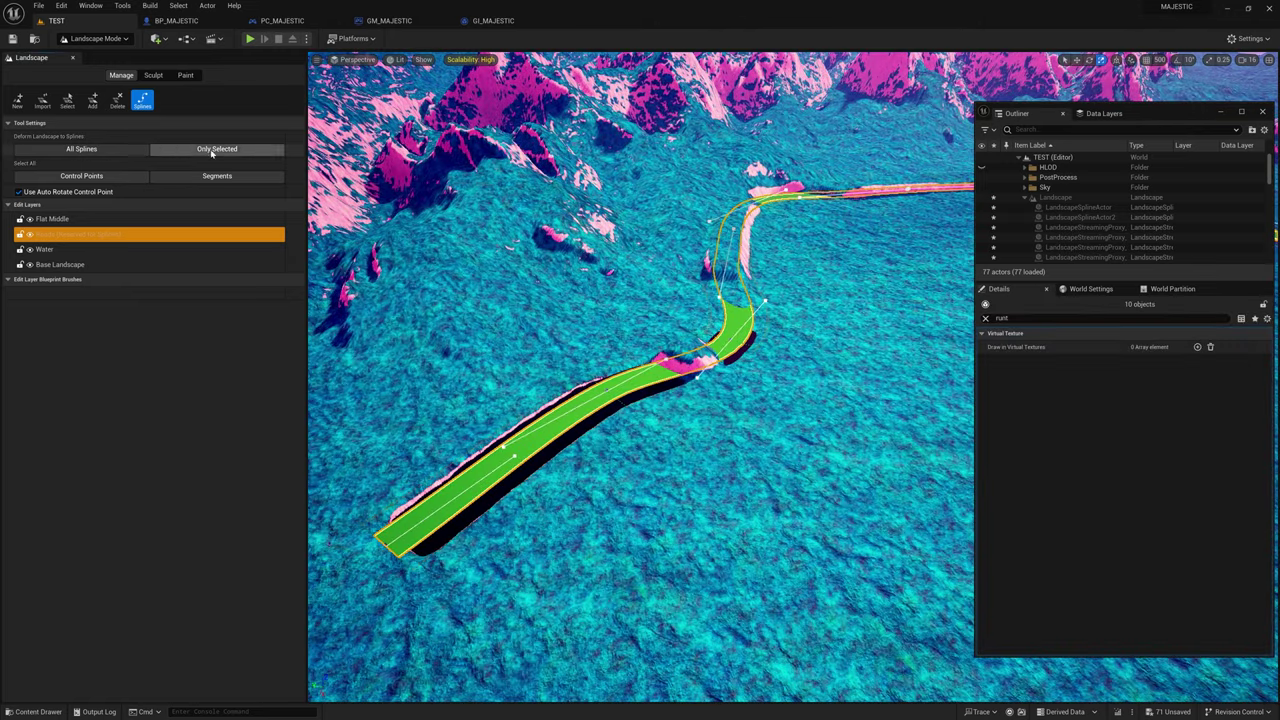
right_drag(640, 400, 600, 330)
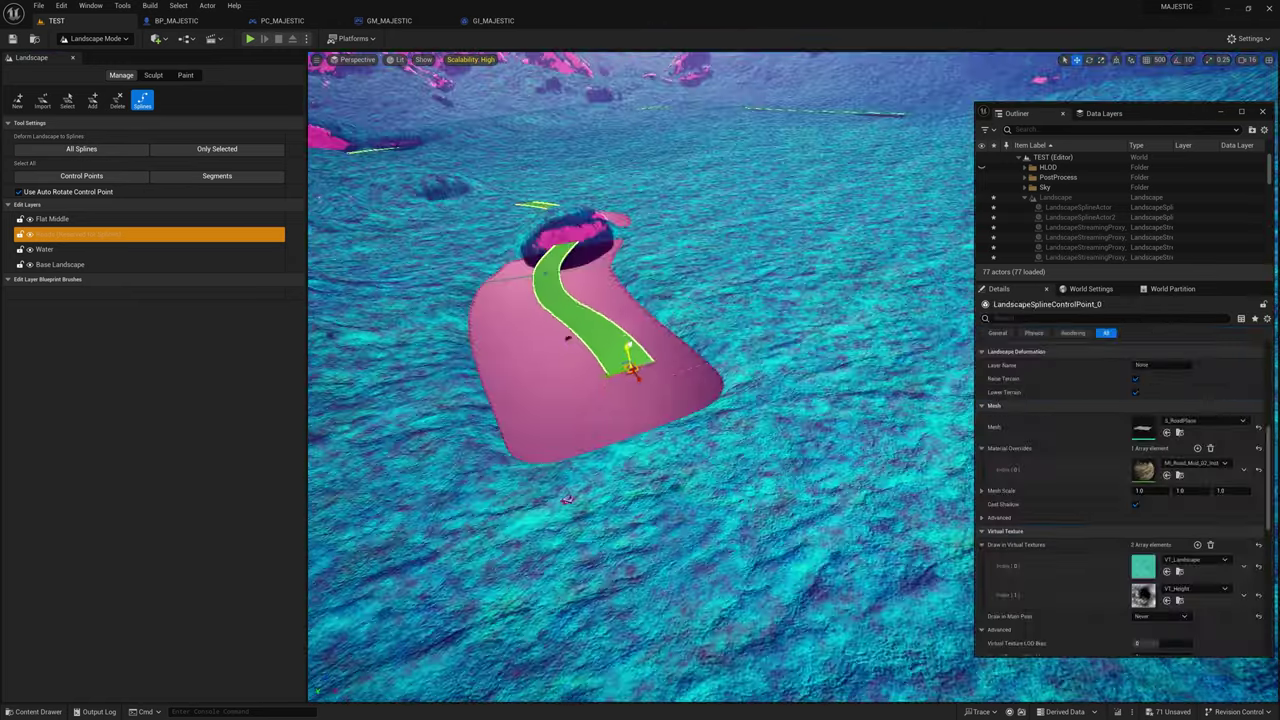
drag(641, 373, 721, 512)
right_drag(721, 512, 900, 430)
Move the Roads edit layer above Flat Middle, to the top of the layer stack
click(62, 221)
double_click(50, 233)
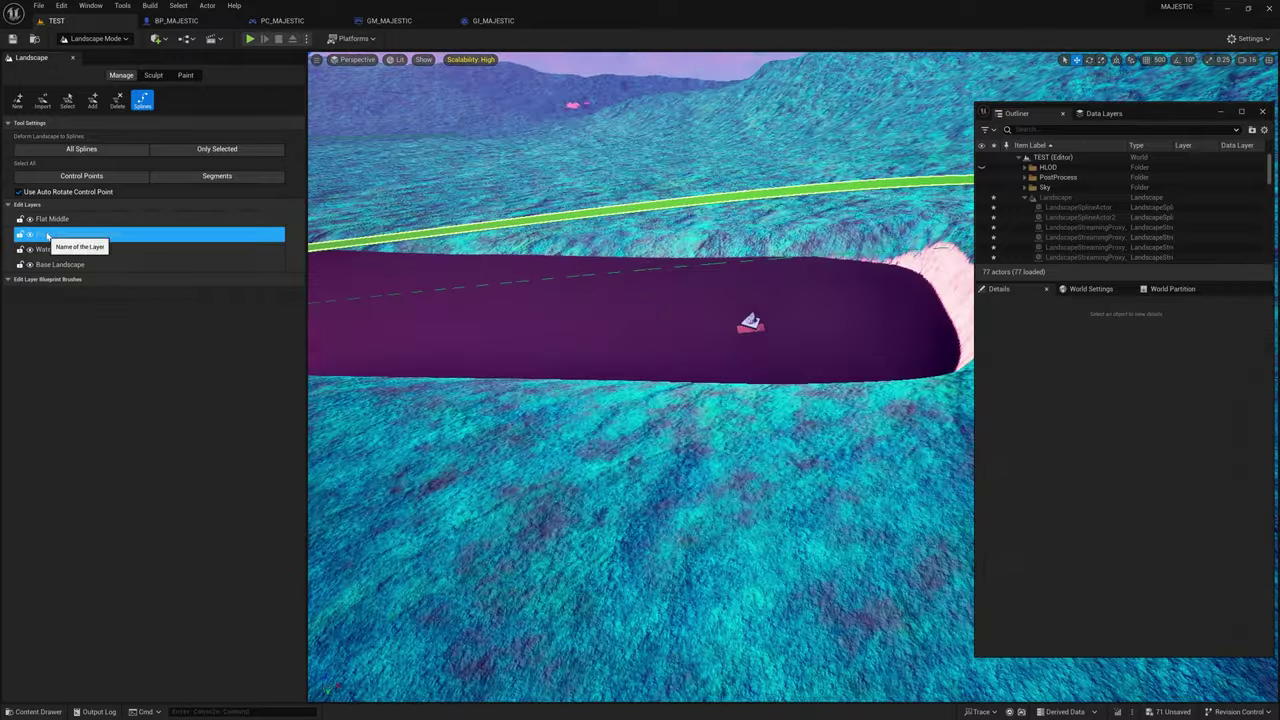
drag(46, 216, 46, 214)
right_drag(615, 399, 460, 385)
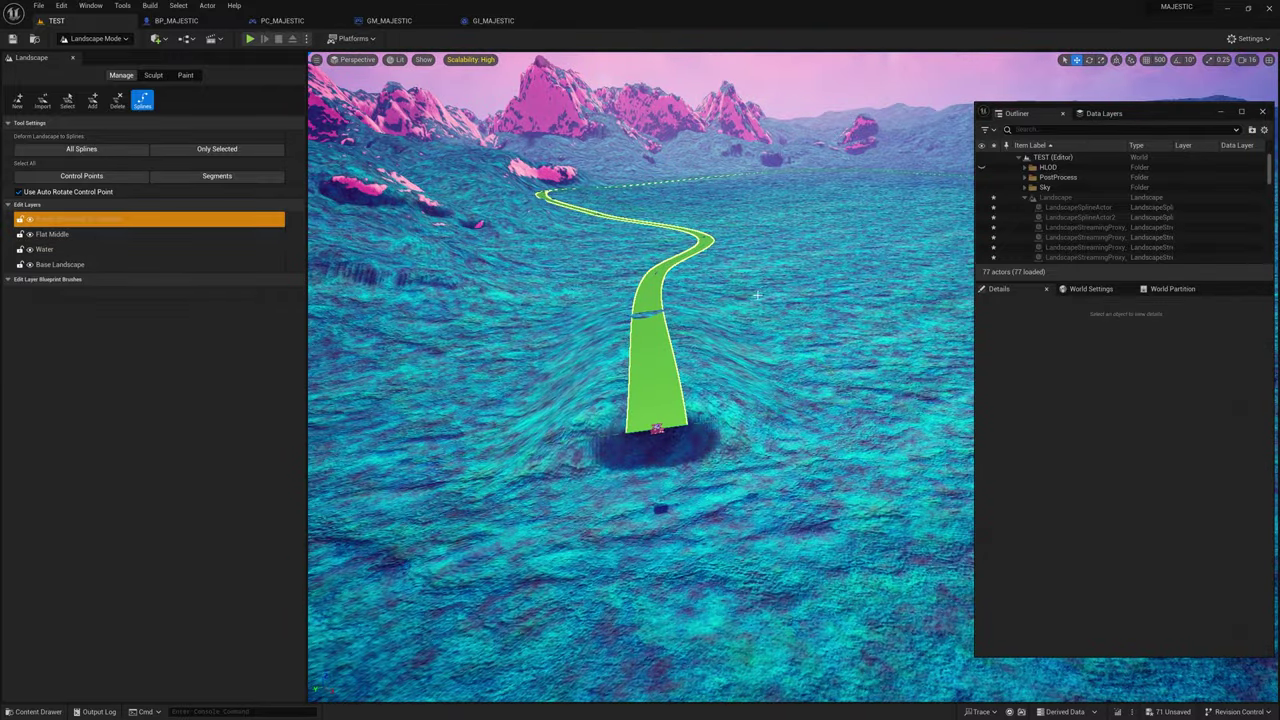
Lower the road's end control point toward the terrain surface
right_drag(740, 291, 860, 320)
click(778, 445)
drag(778, 429, 780, 480)
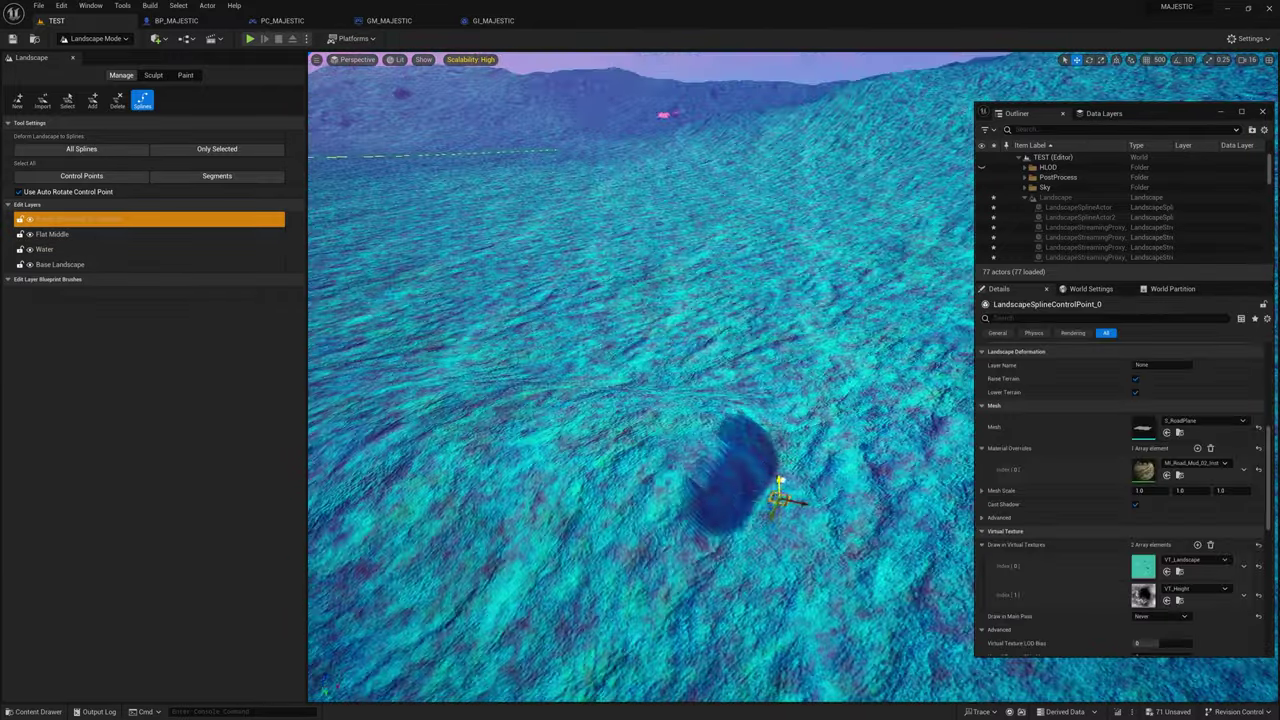
right_drag(778, 450, 740, 370)
scroll(1120, 420, up, 5)
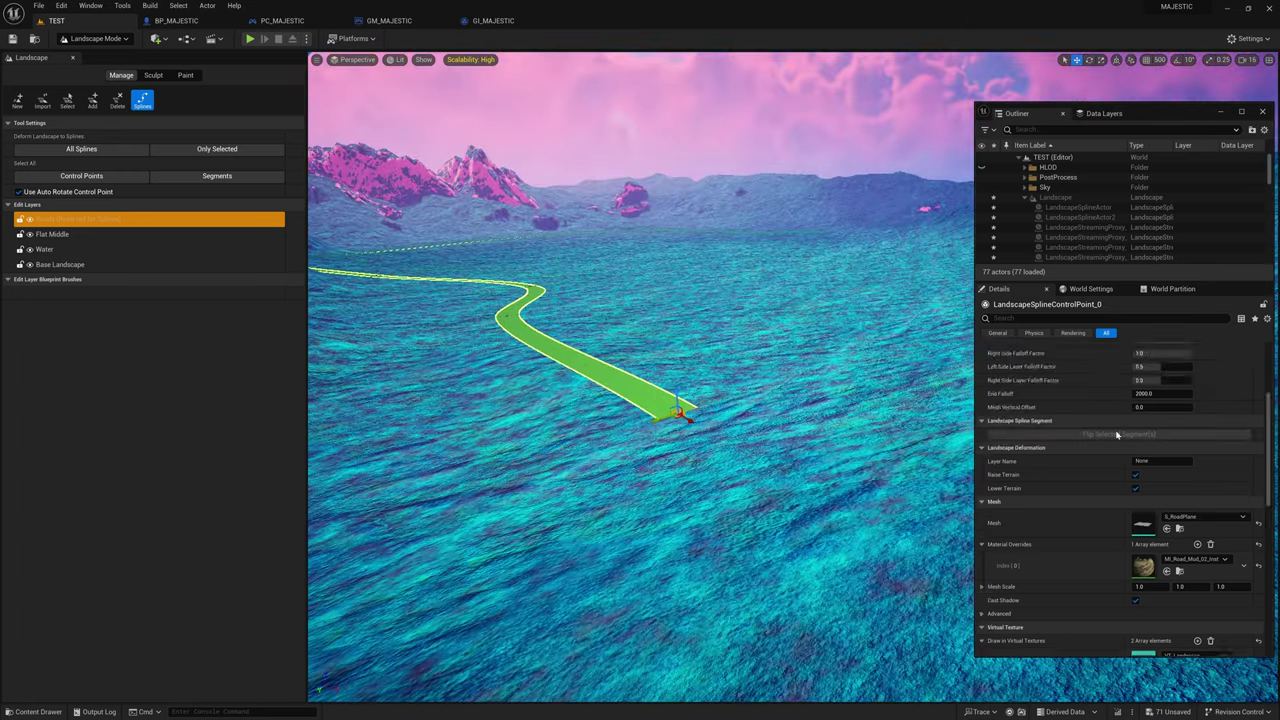
Add a spline mesh entry to all road segments and assign it a road mesh
click(1120, 375)
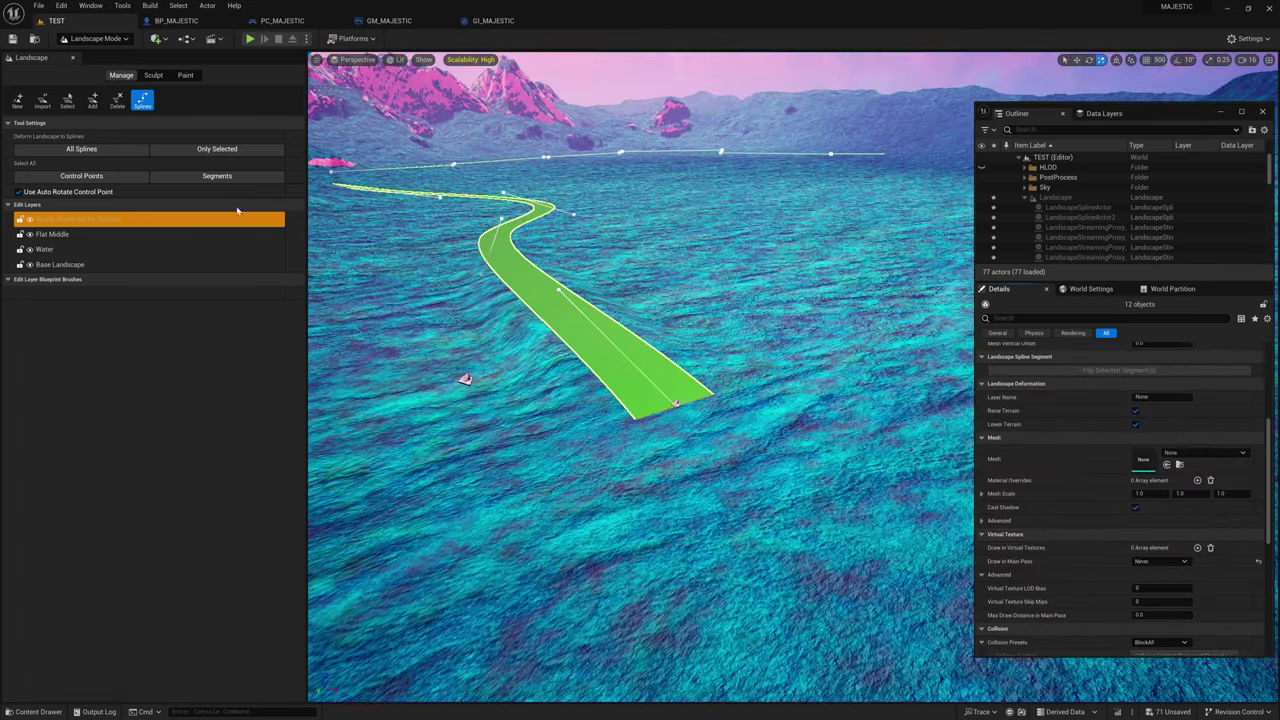
scroll(1193, 567, down, 5)
click(1122, 580)
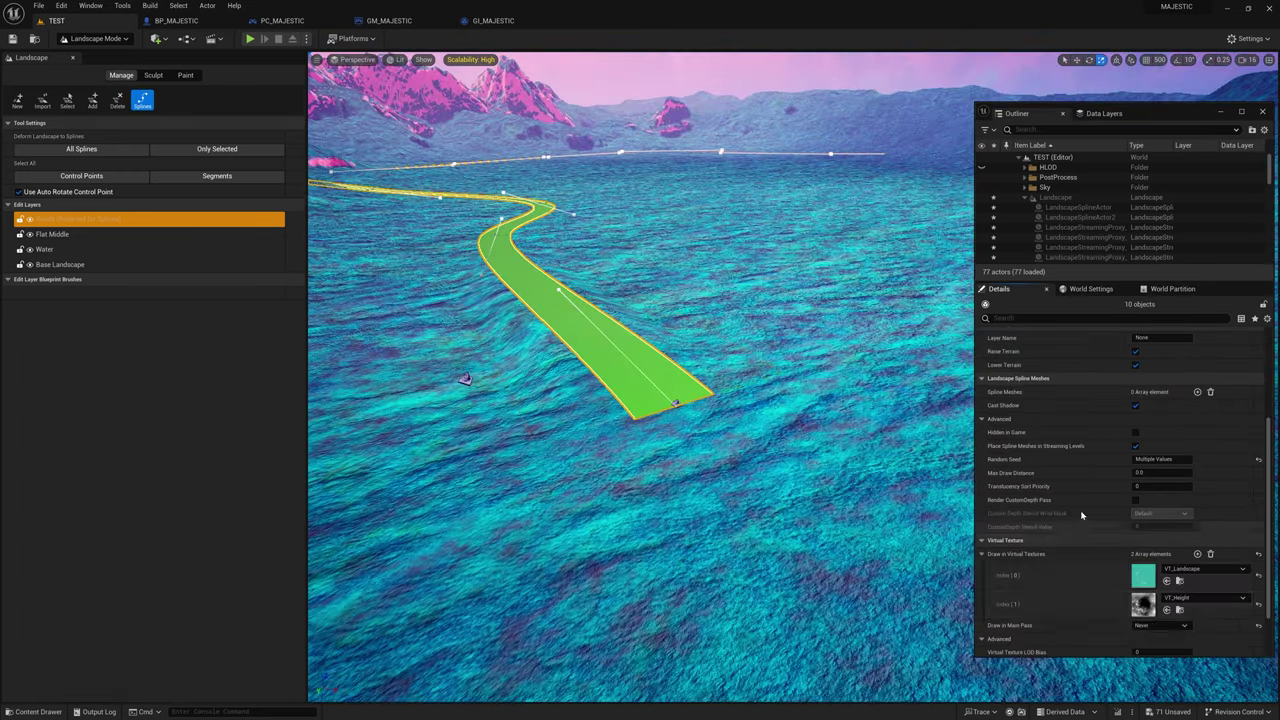
scroll(1086, 500, up, 3)
click(1197, 473)
double_click(1158, 488)
click(1204, 501)
text(r)
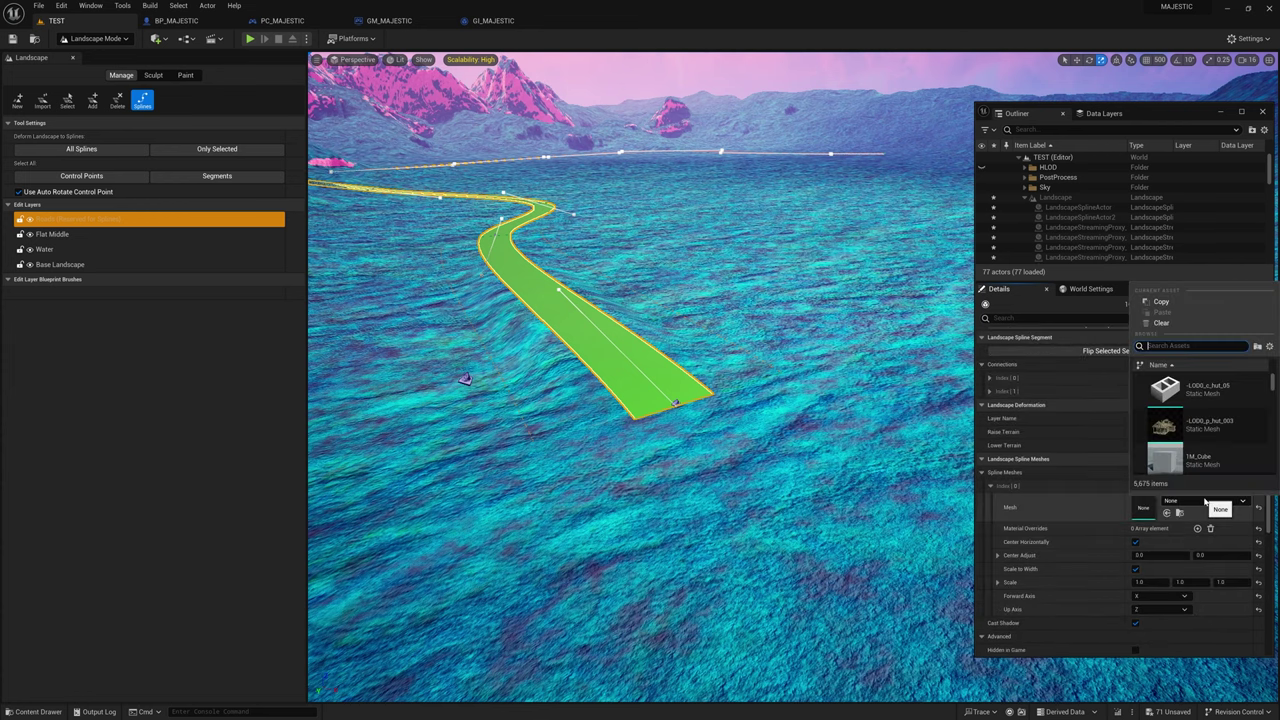
text(oad)
click(1200, 391)
Add a material override to the road segments' spline mesh and assign a mud road material
click(1197, 528)
click(1200, 543)
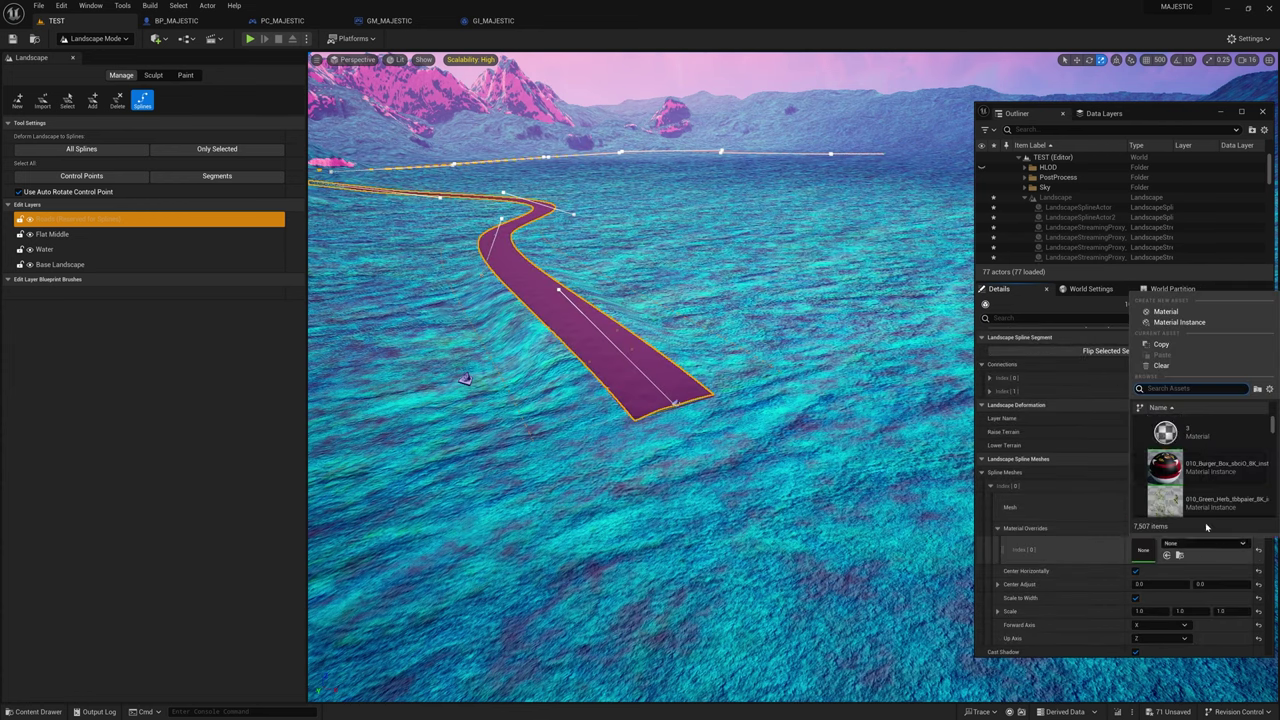
text(road mud)
click(1200, 431)
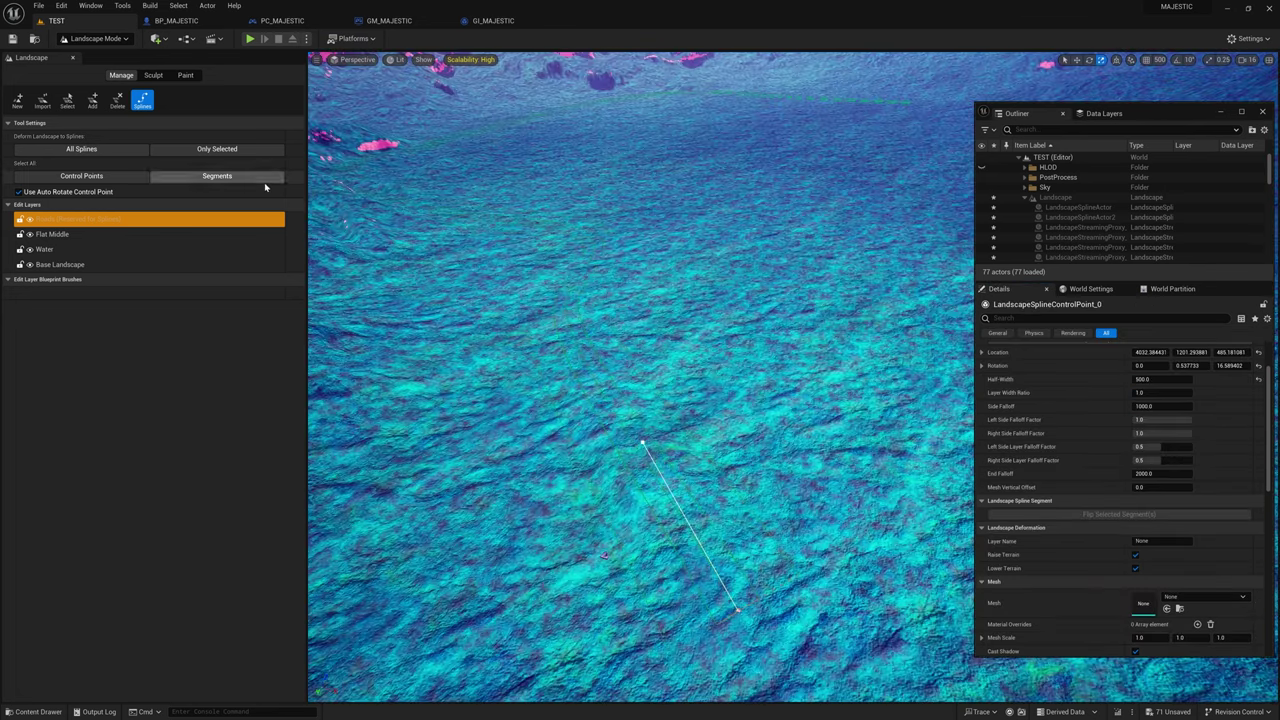
Review the virtual texture settings of all road segments and inspect the road's end control point
click(217, 175)
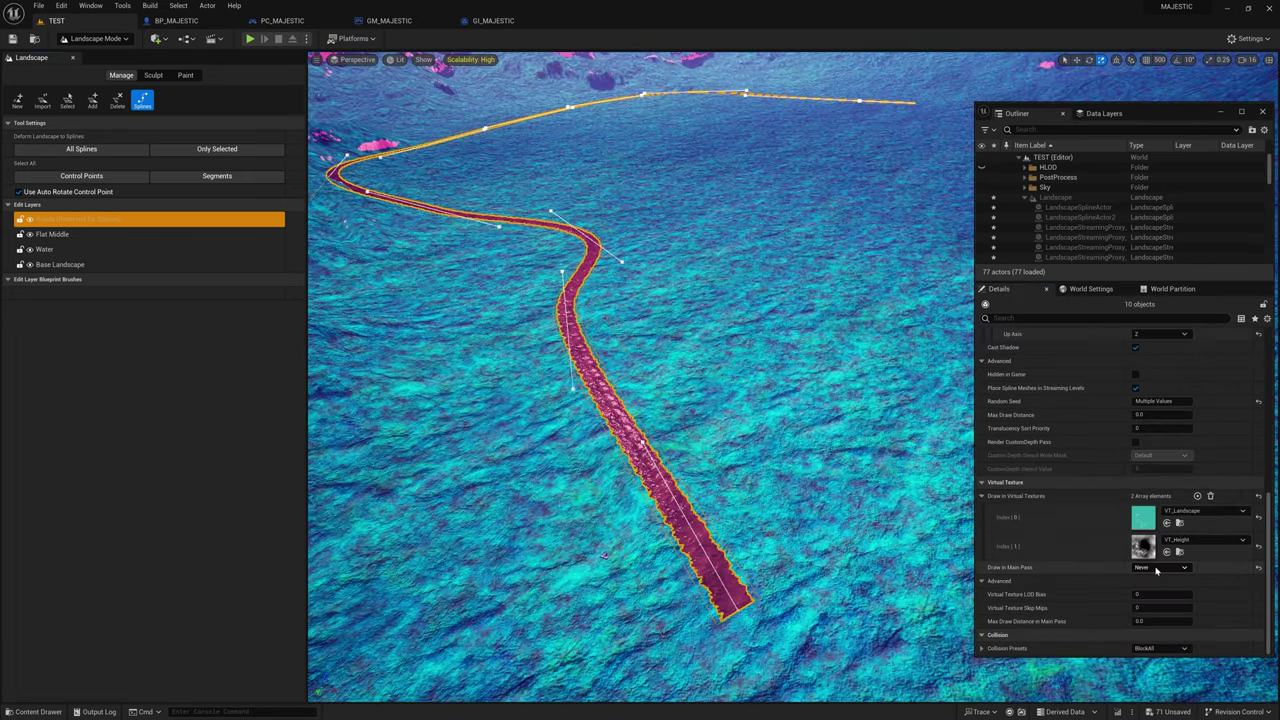
right_drag(707, 404, 620, 345)
click(707, 404)
key(w)
right_drag(708, 360, 663, 449)
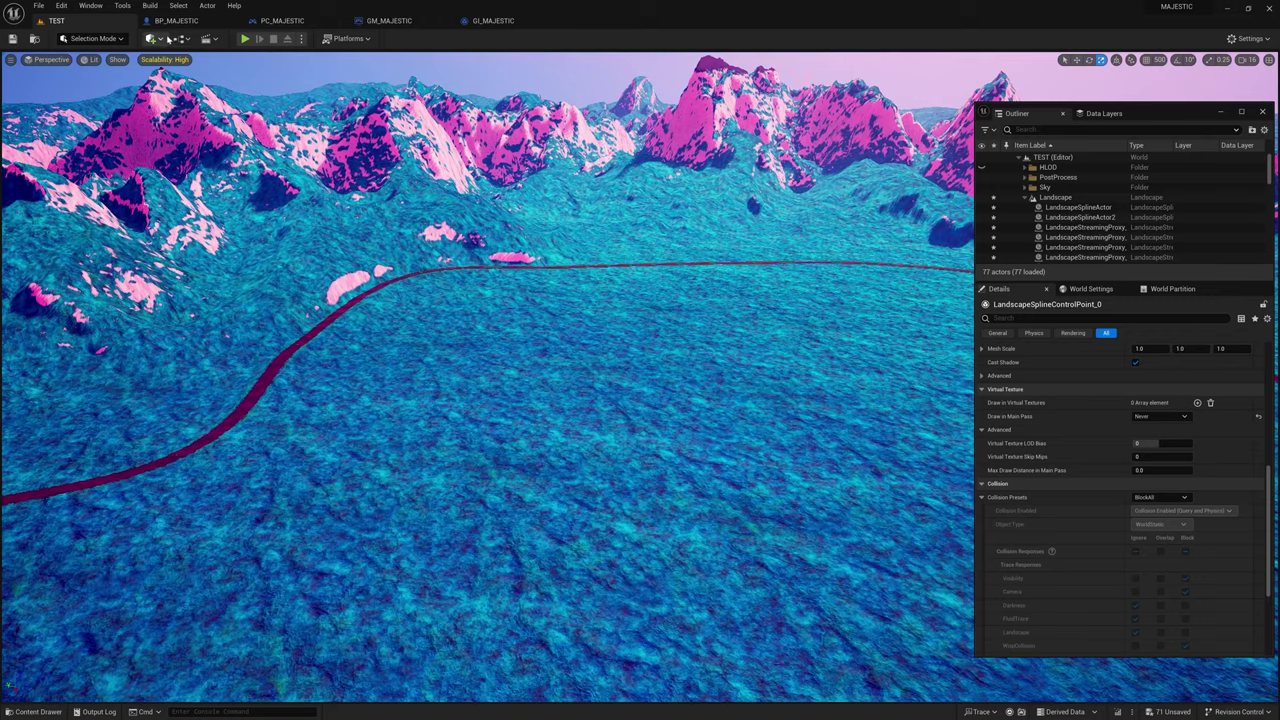
Find the water actors and place a WaterBodyLake_Blueprint on the plain beside the road
click(160, 38)
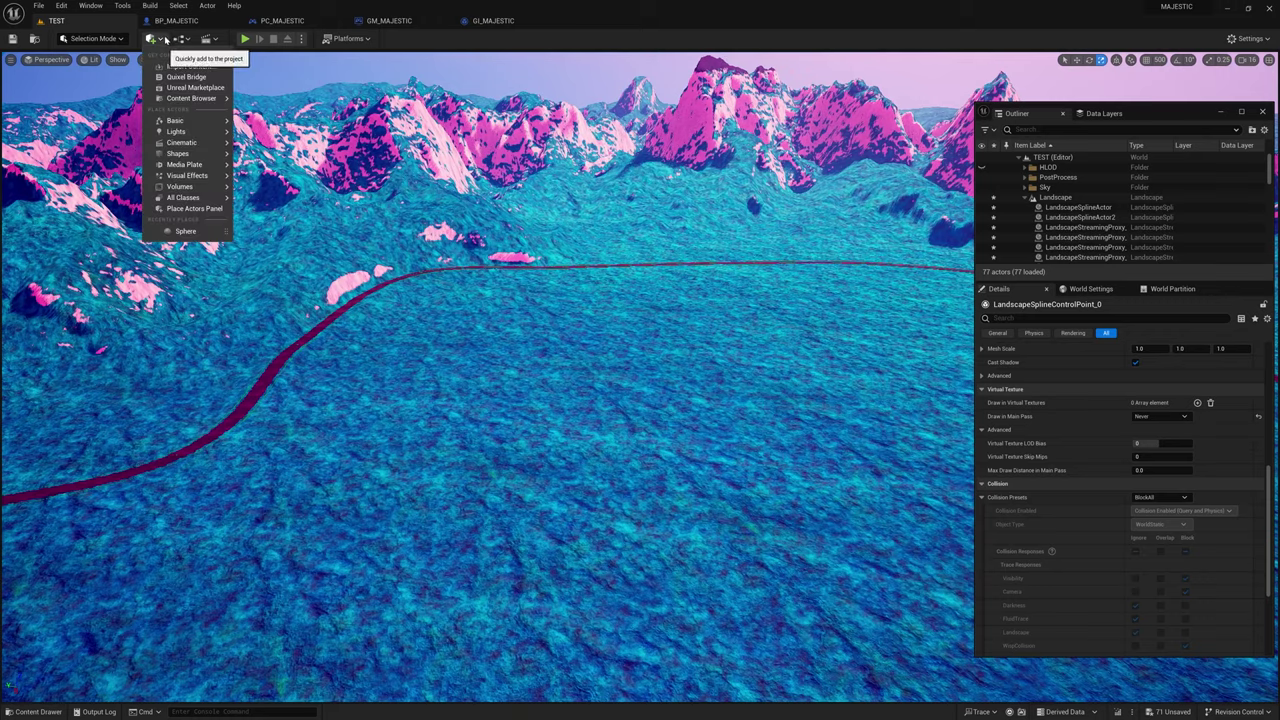
click(195, 206)
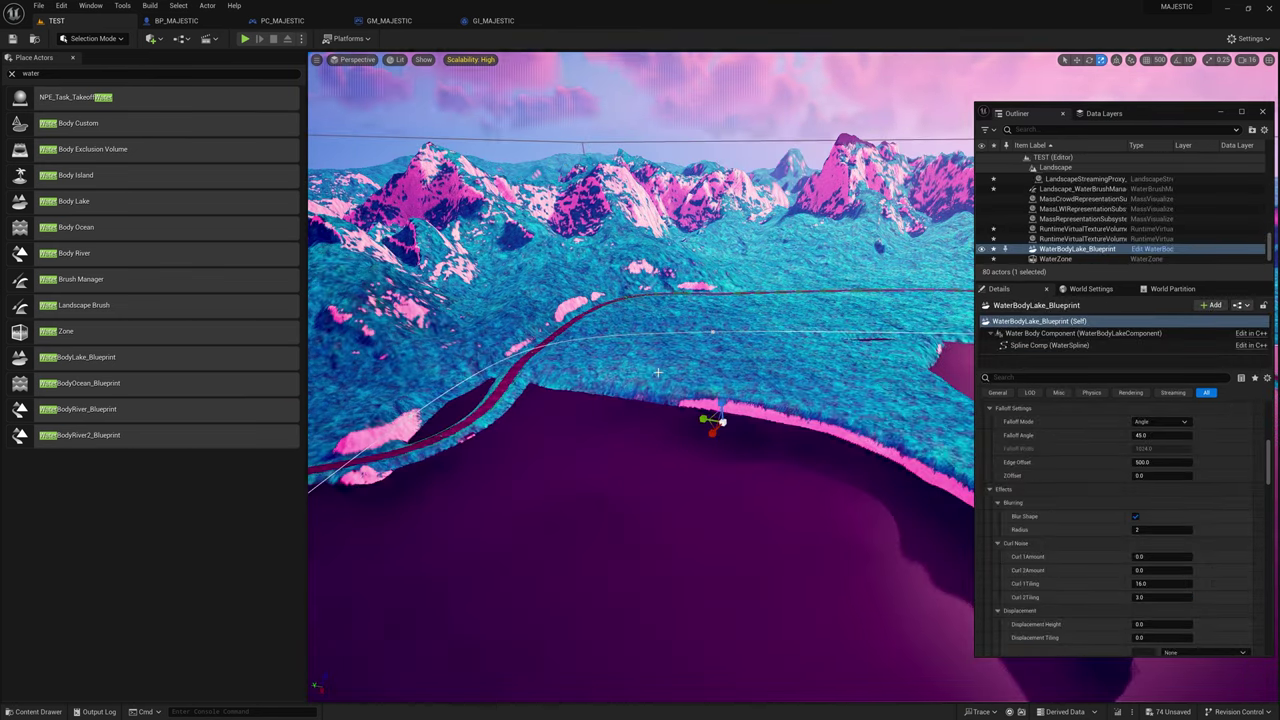
right_drag(668, 369, 640, 500)
Reshape the lake's shoreline by moving its spline points around the road
click(431, 329)
key(w)
drag(455, 327, 545, 311)
right_drag(714, 371, 795, 372)
click(804, 190)
drag(793, 211, 785, 455)
drag(631, 465, 664, 466)
click(640, 466)
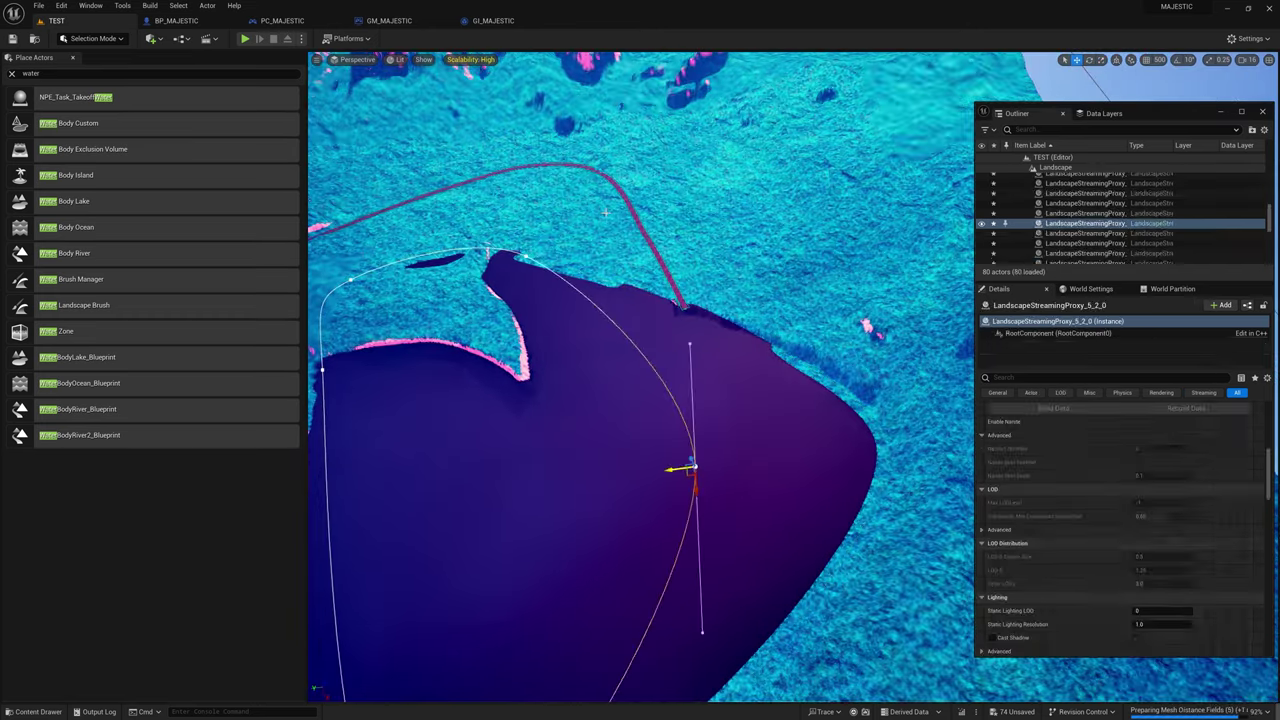
Move the Water edit layer above Flat Middle, directly below the Roads layer
right_drag(640, 466, 520, 430)
click(595, 276)
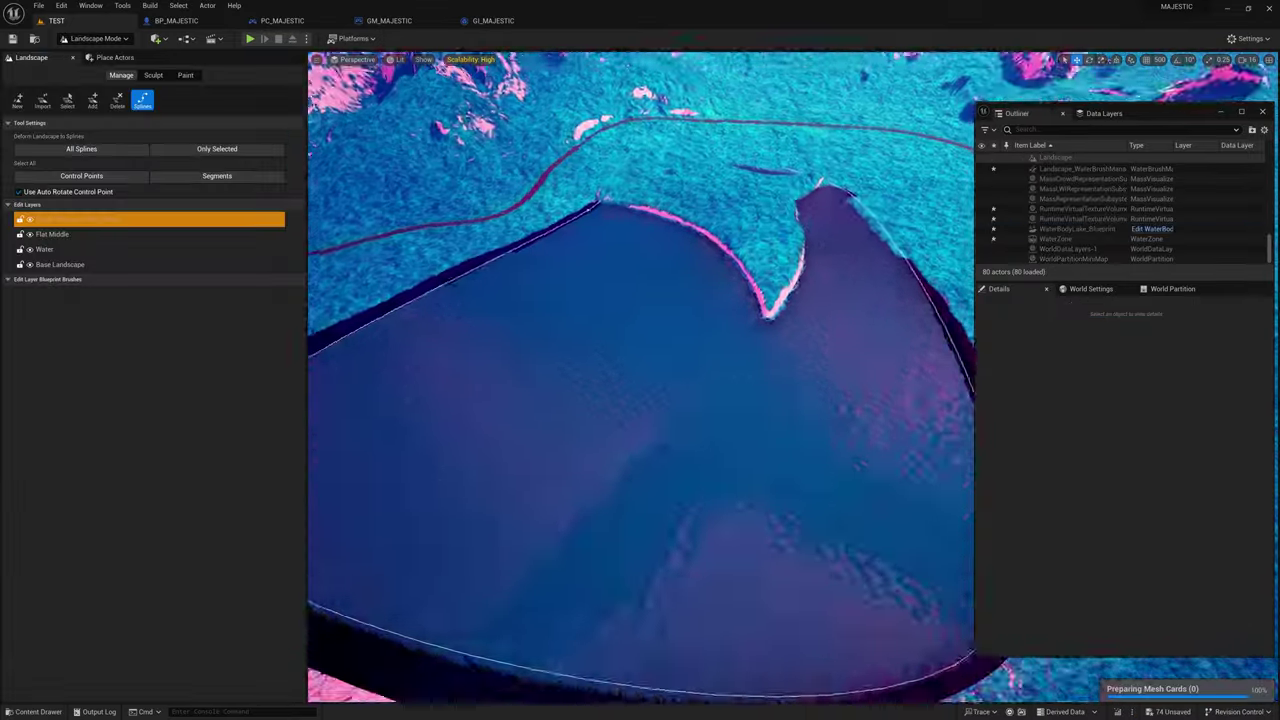
right_drag(387, 263, 485, 304)
drag(70, 234, 70, 230)
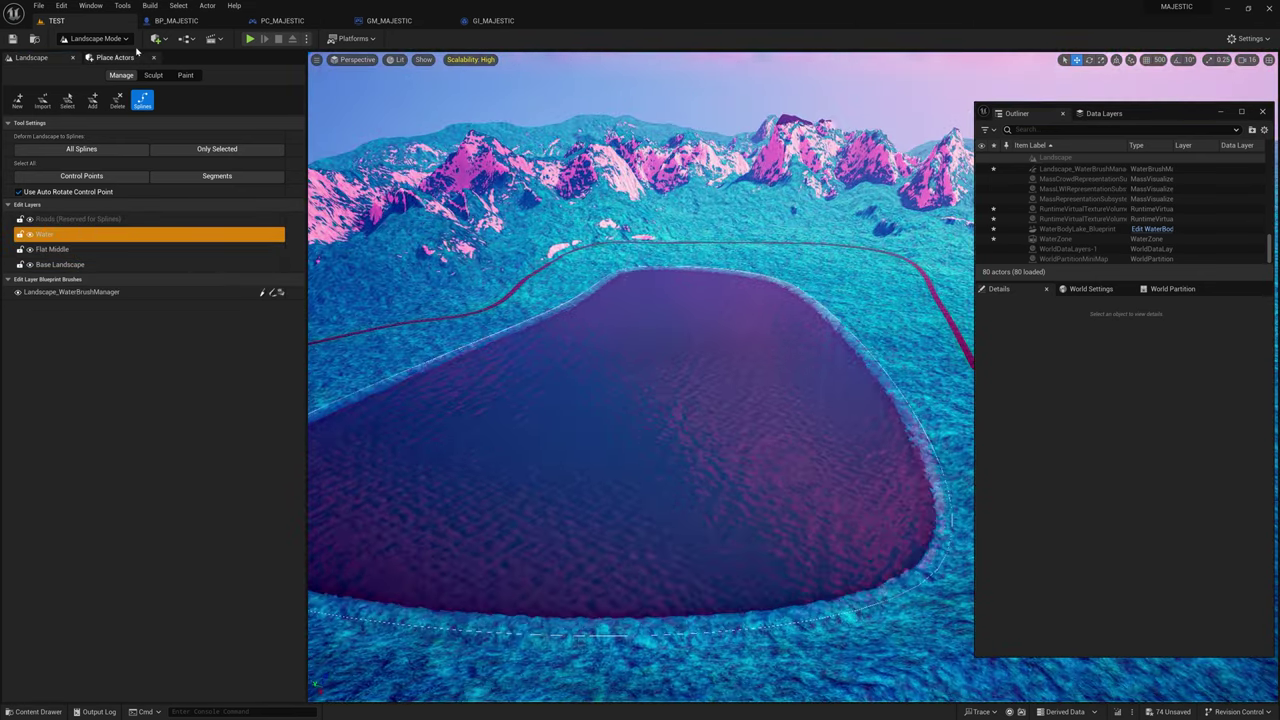
Place a WaterBodyRiver2_Blueprint at the lake so that it runs from the hillside into the water
click(126, 41)
click(97, 54)
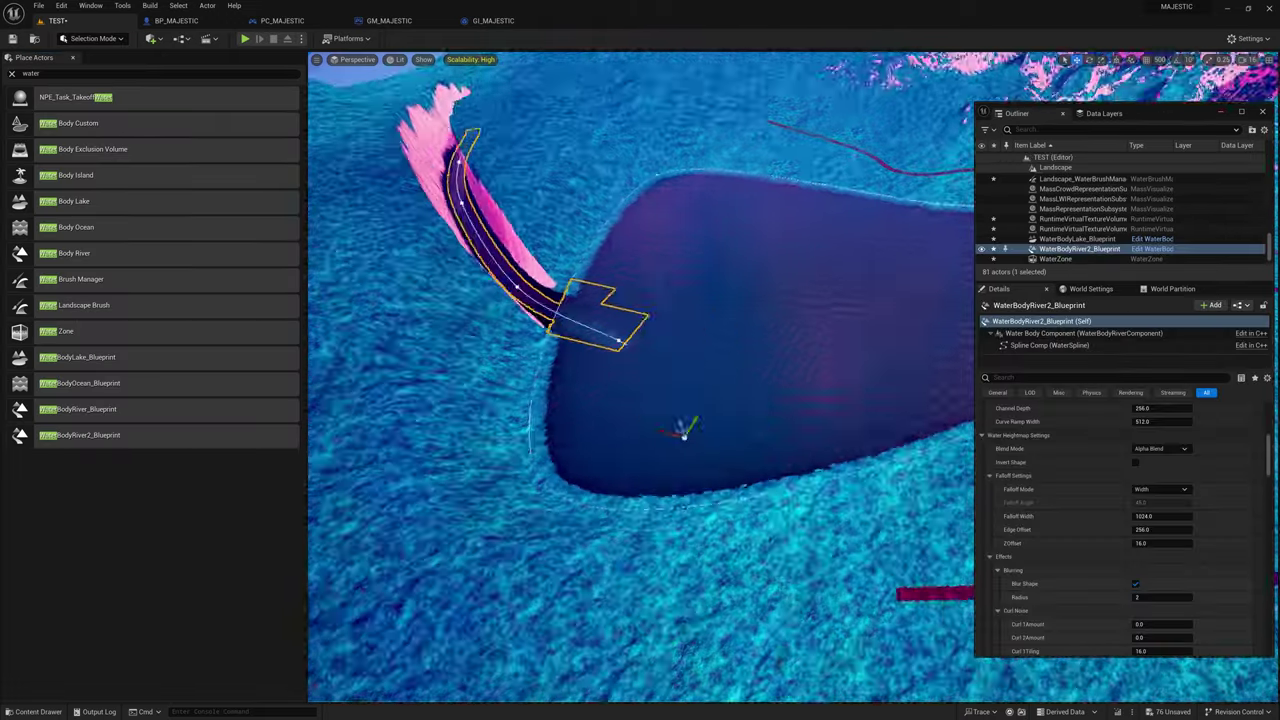
right_drag(640, 380, 665, 355)
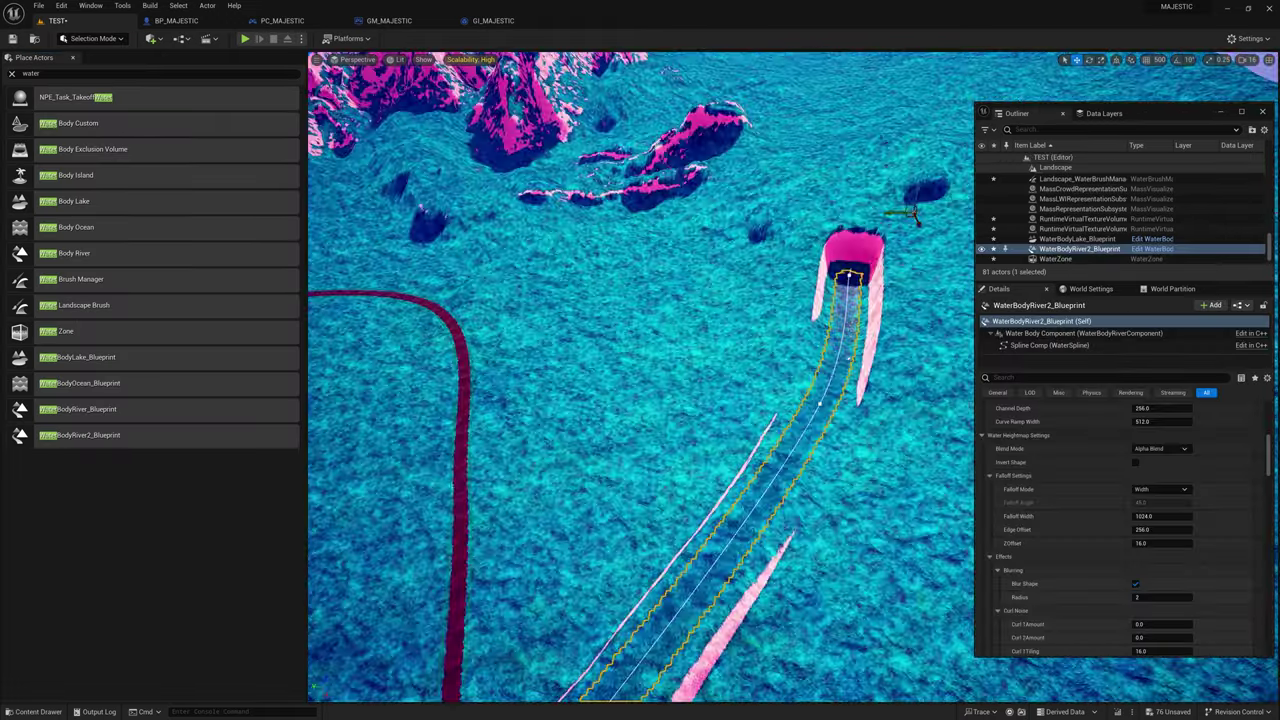
right_drag(640, 380, 600, 420)
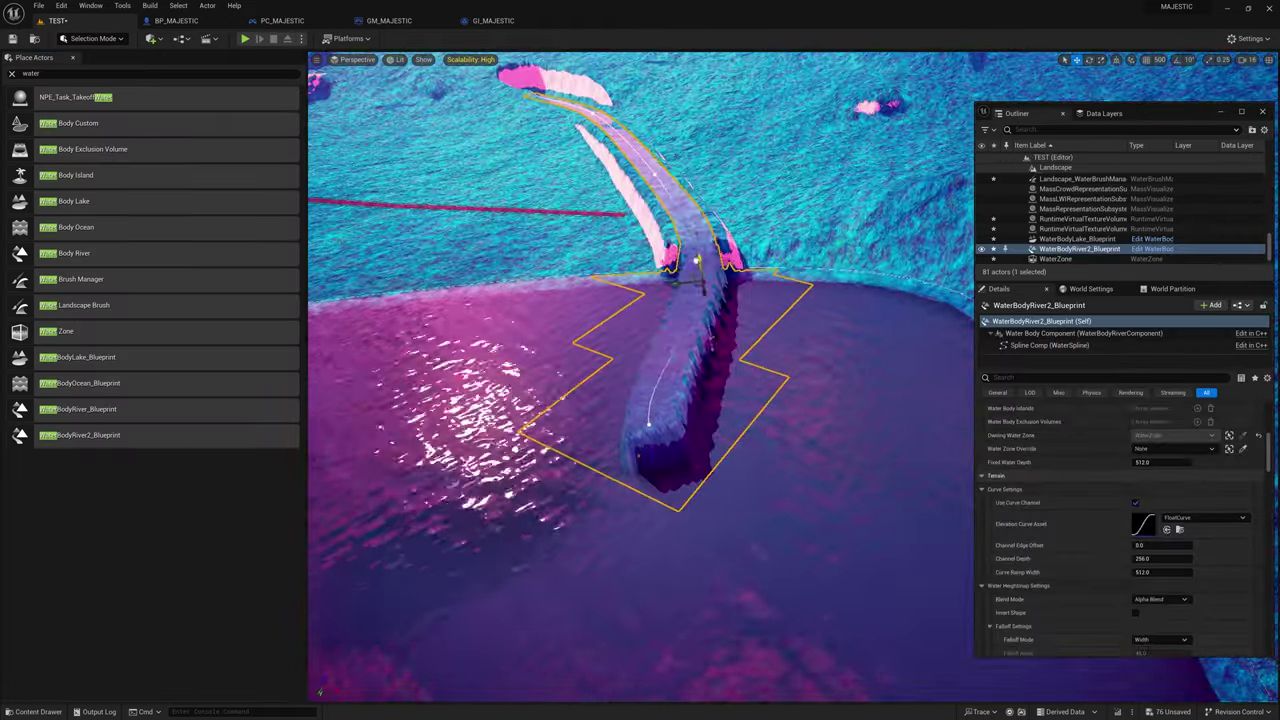
Delete the river's spline end point inside the lake and adjust its remaining points to meet the shore
click(649, 424)
key(Delete)
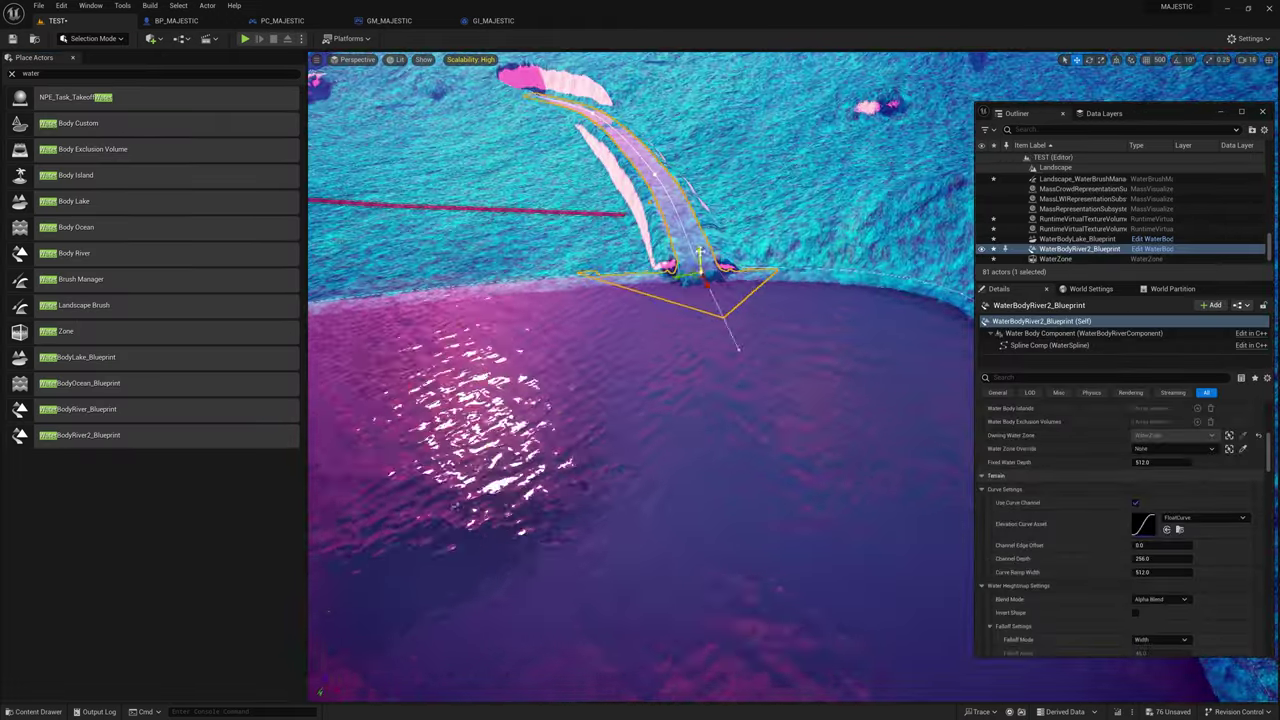
drag(707, 294, 722, 333)
click(655, 174)
right_drag(655, 178, 690, 262)
drag(667, 441, 748, 374)
key(Delete)
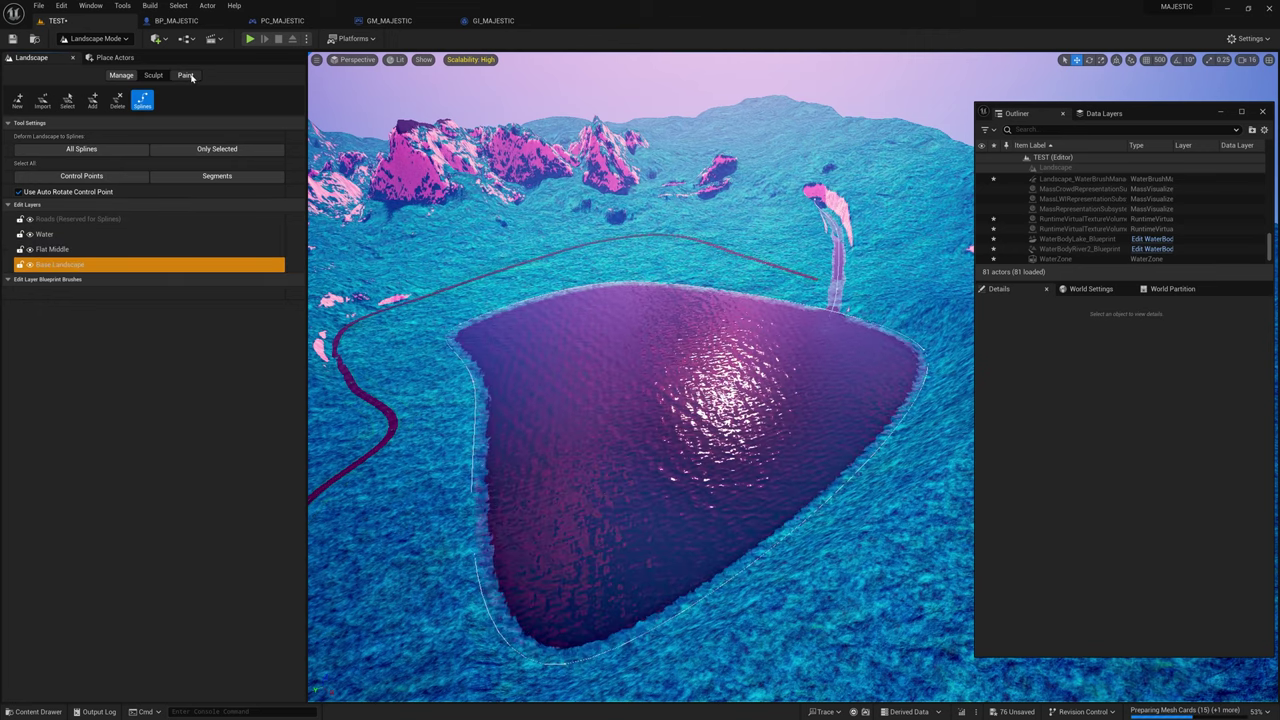
Paint the Forest layer on the Base Landscape around the lake and road, enlarging the brush size to 8192
click(186, 76)
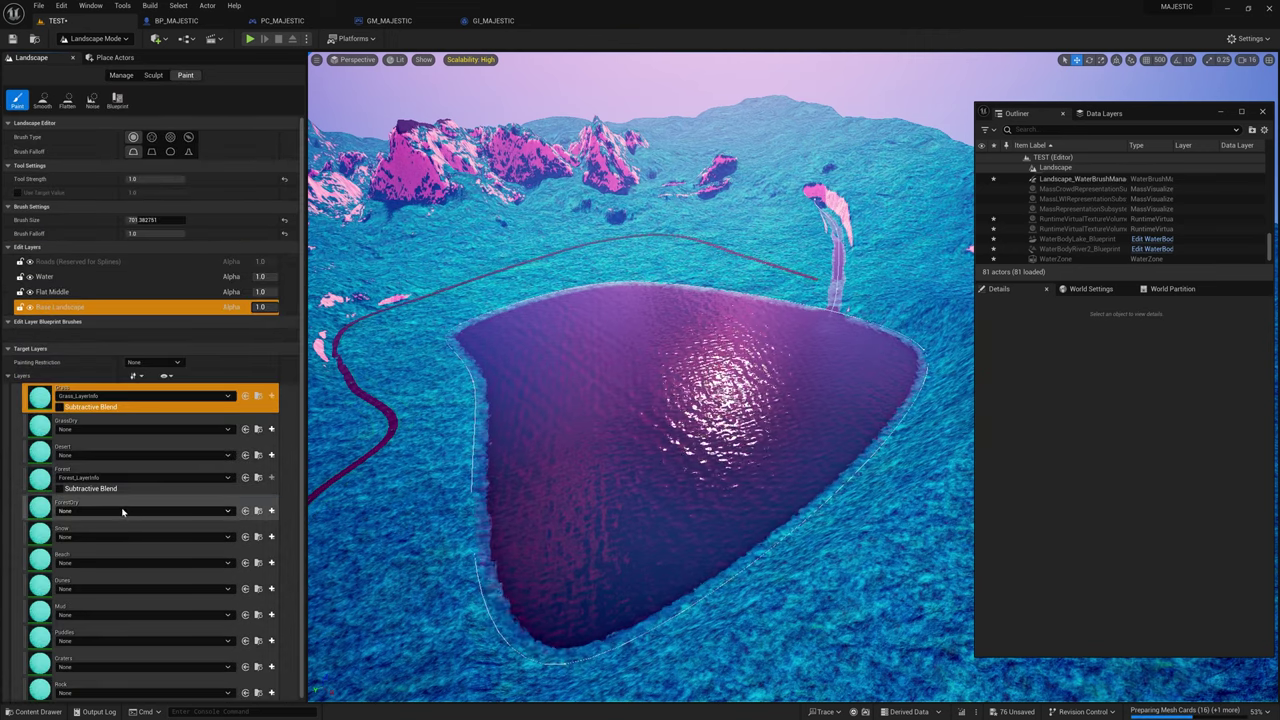
click(39, 510)
click(42, 500)
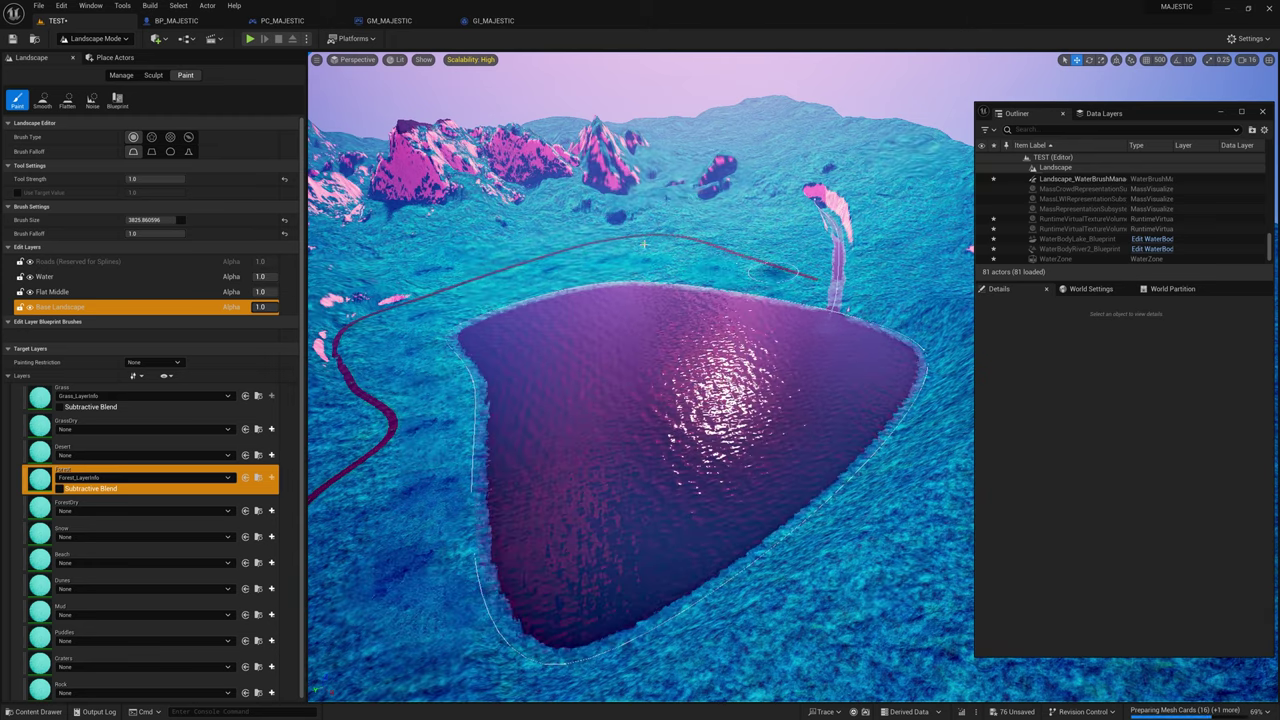
right_drag(732, 200, 605, 203)
right_drag(732, 199, 890, 210)
mouse_move(690, 290)
right_down()
mouse_move(530, 330)
mouse_move(565, 310)
mouse_move(705, 285)
right_up()
right_drag(640, 330, 625, 270)
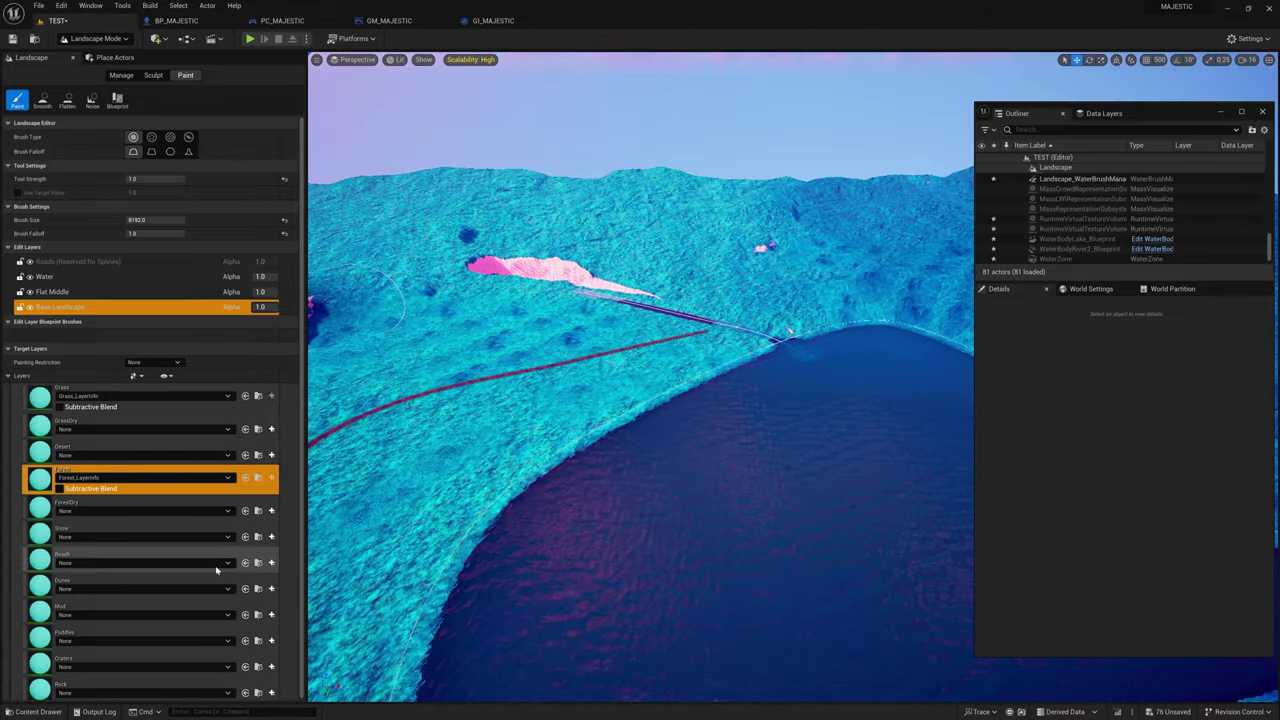
Create a layer info for the Mud layer and paint Mud around the lake's shoreline
click(270, 615)
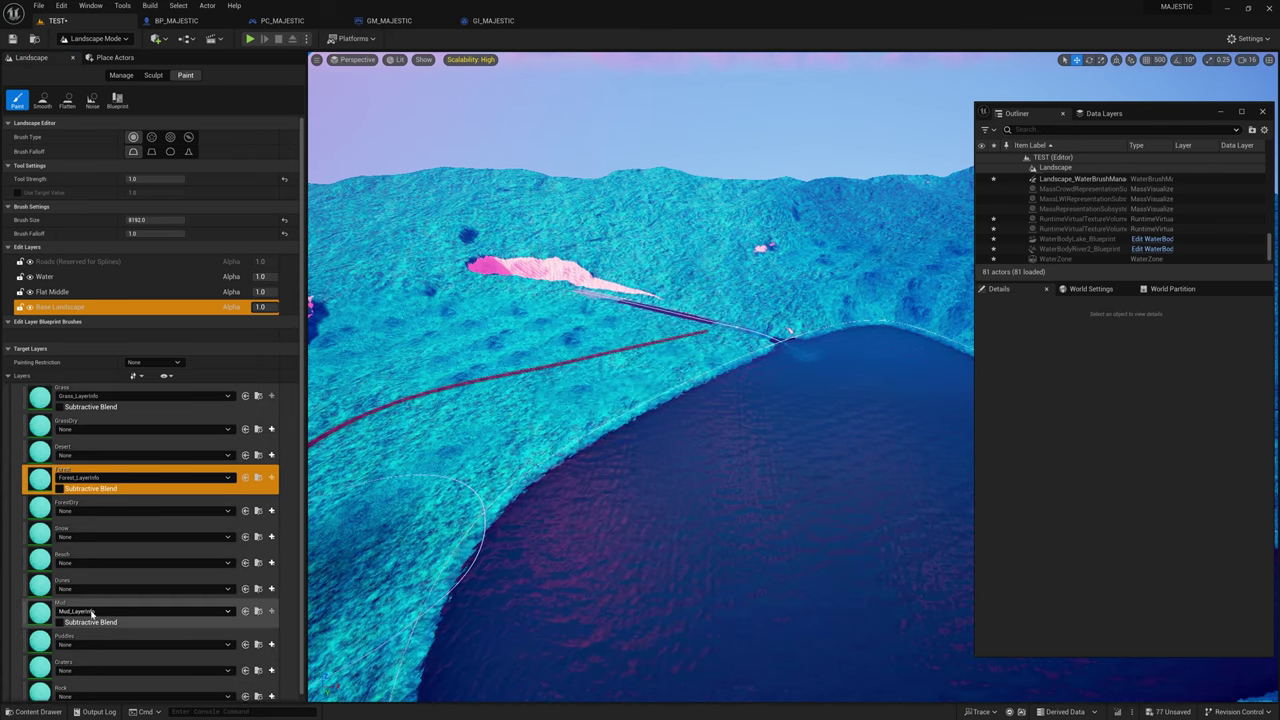
click(186, 603)
right_drag(668, 400, 657, 478)
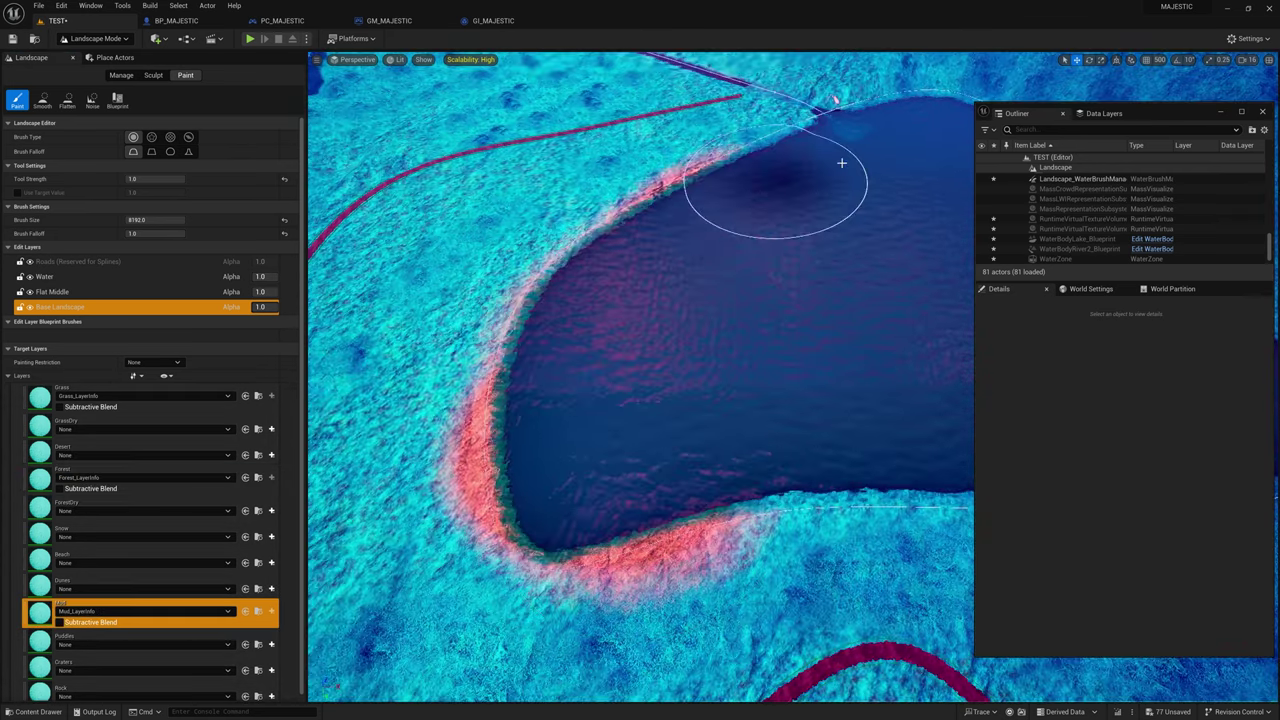
drag(845, 160, 877, 186)
mouse_move(877, 186)
right_down()
mouse_move(789, 238)
mouse_move(757, 206)
right_up()
mouse_move(790, 190)
mouse_down()
mouse_move(596, 503)
mouse_move(580, 485)
mouse_up()
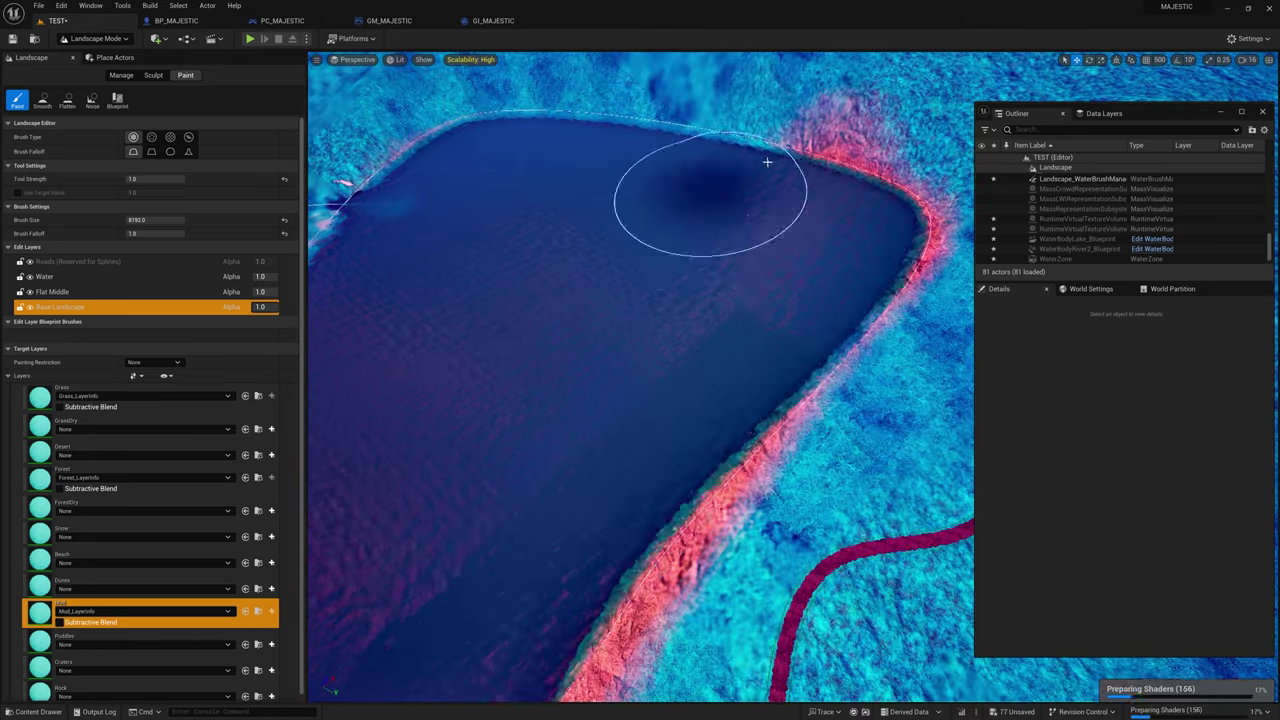
drag(746, 160, 540, 240)
right_drag(540, 240, 483, 246)
mouse_move(483, 246)
mouse_down()
mouse_move(746, 123)
mouse_move(655, 122)
mouse_up()
right_click(538, 213)
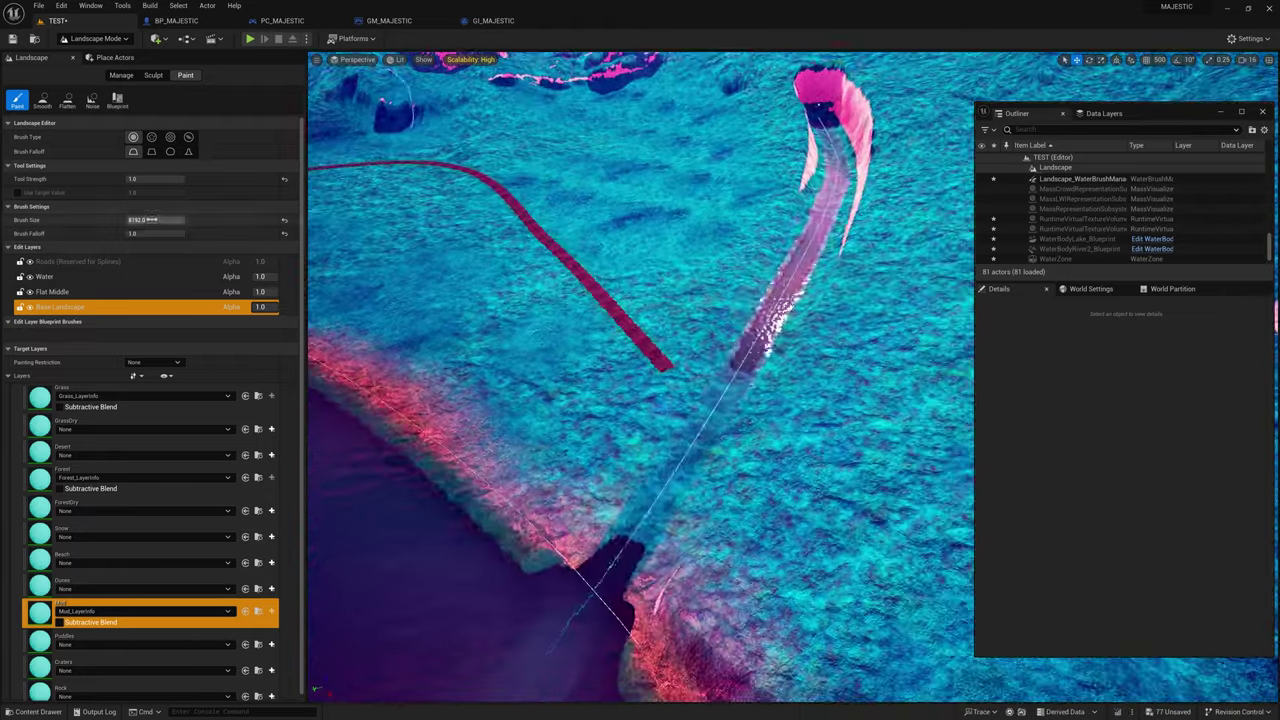
Reduce the brush size and paint the Mud layer along the riverbanks and remaining shore
drag(152, 219, 138, 219)
drag(625, 535, 838, 135)
click(90, 390)
drag(470, 440, 345, 335)
mouse_move(600, 380)
right_down()
mouse_move(743, 337)
mouse_move(522, 335)
right_up()
Switch to Selection Mode, close the Place Actors panel and save the level
click(94, 39)
click(84, 58)
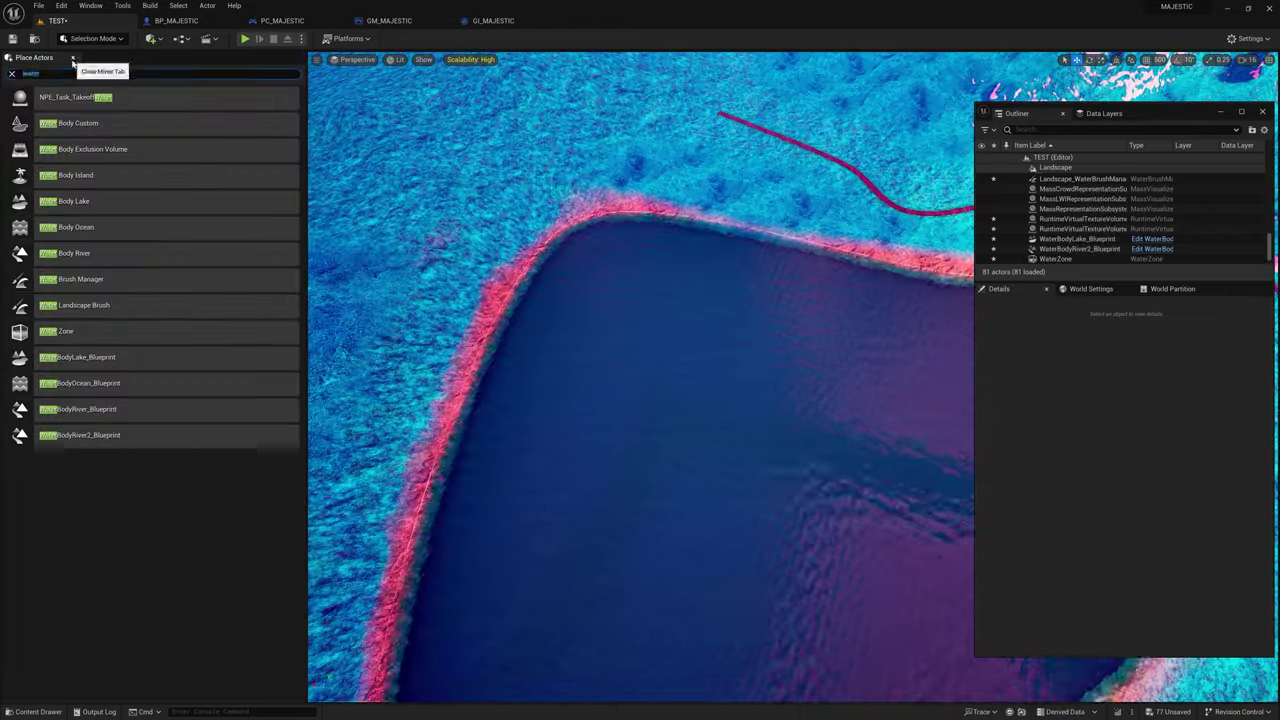
click(73, 58)
key(ctrl+s)
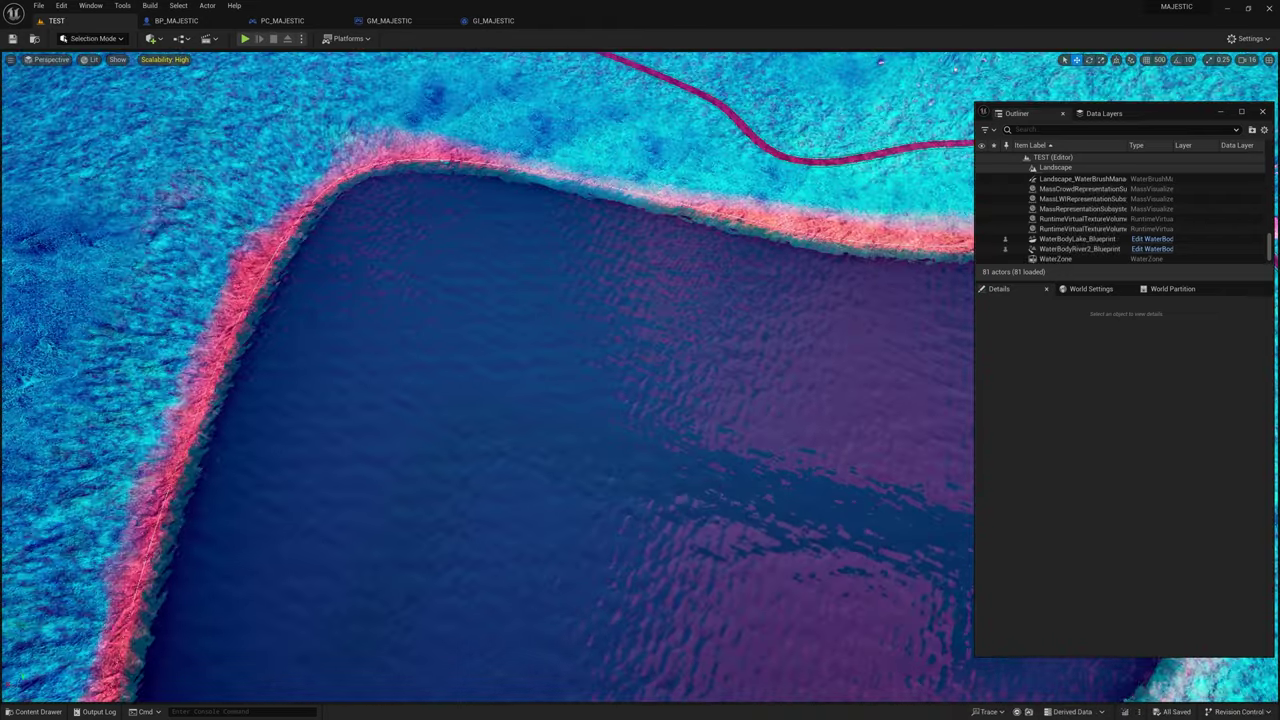
Place the PCG_GrassyHills volume in the level over the lake near its shore
drag(487, 330, 475, 328)
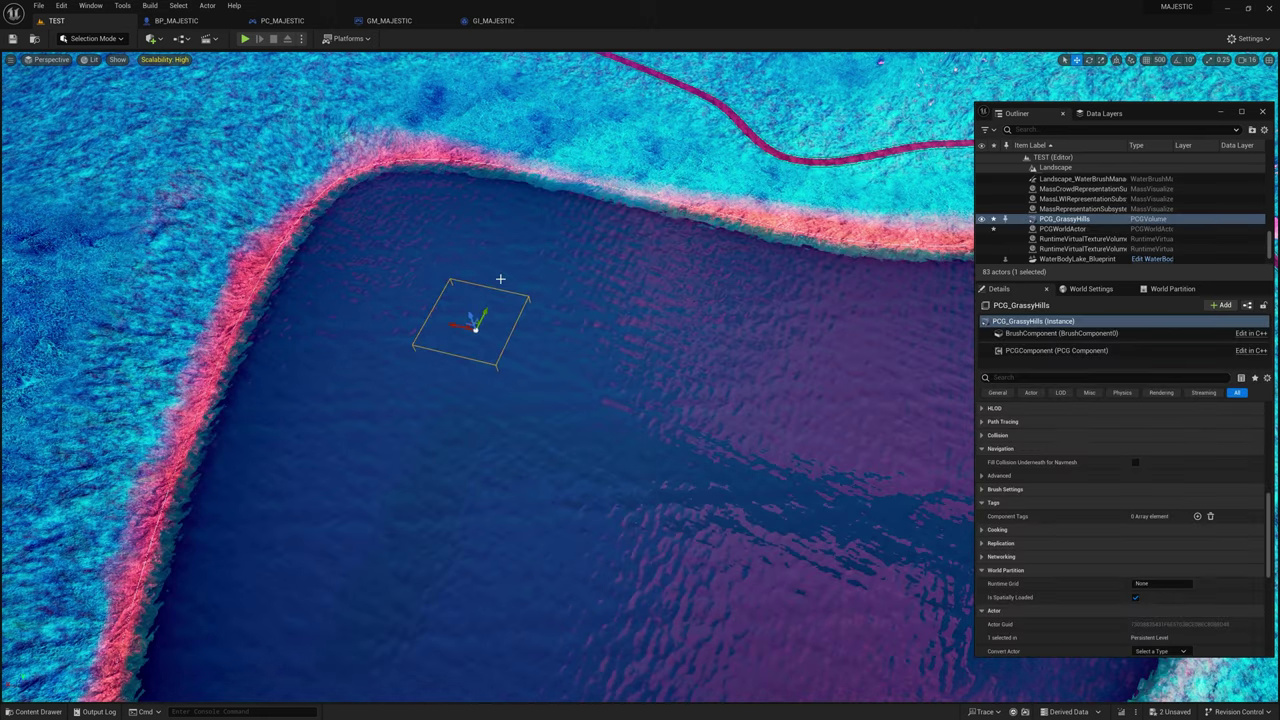
right_drag(831, 277, 760, 225)
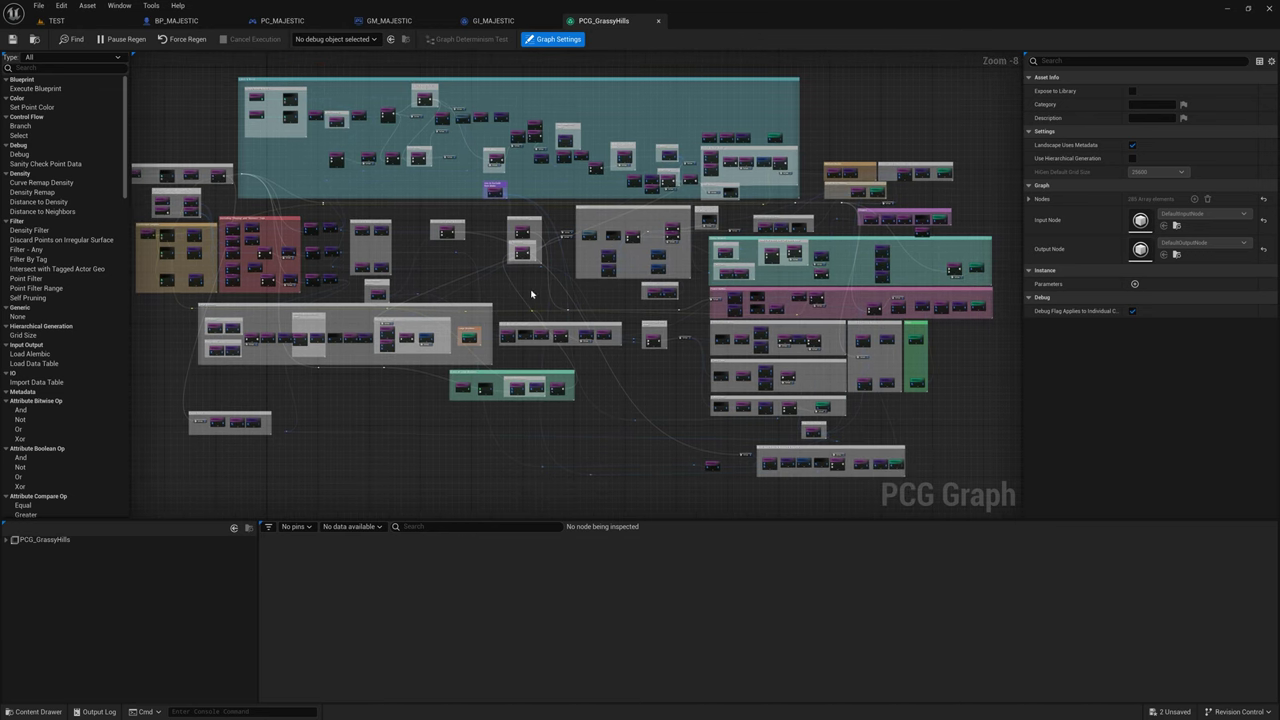
Examine the PCG_GrassyHills graph's road, landscape sample and "Clearing"/"NoGrass" exclusion sections
scroll(540, 294, up, 6)
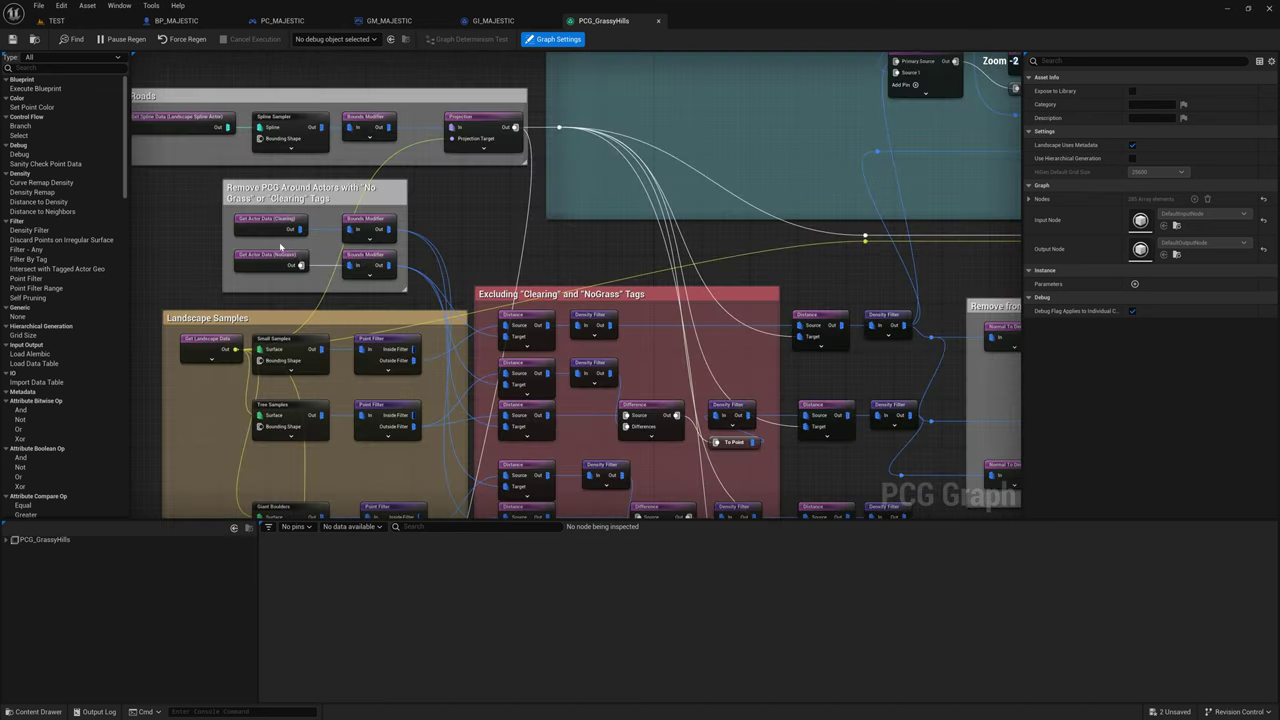
right_drag(281, 246, 352, 268)
scroll(281, 294, down, 2)
right_drag(517, 357, 477, 235)
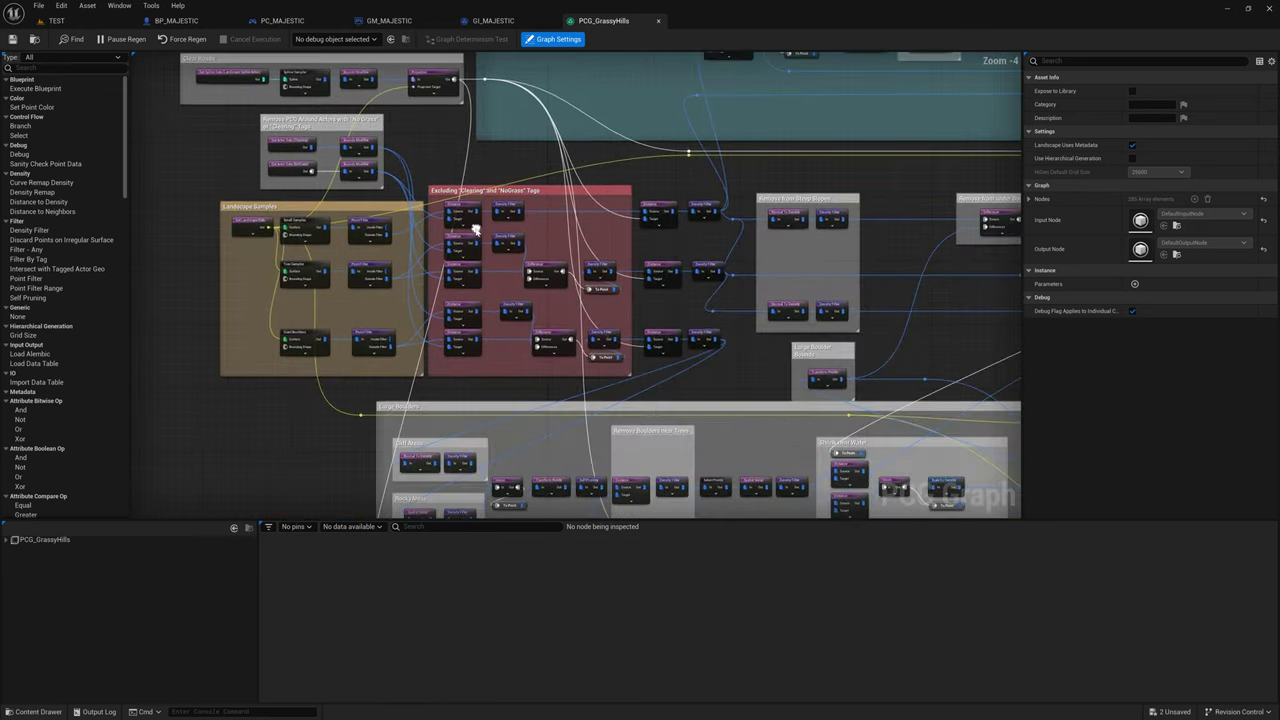
right_drag(577, 369, 346, 202)
scroll(577, 275, down, 2)
right_drag(671, 258, 477, 401)
scroll(480, 178, up, 2)
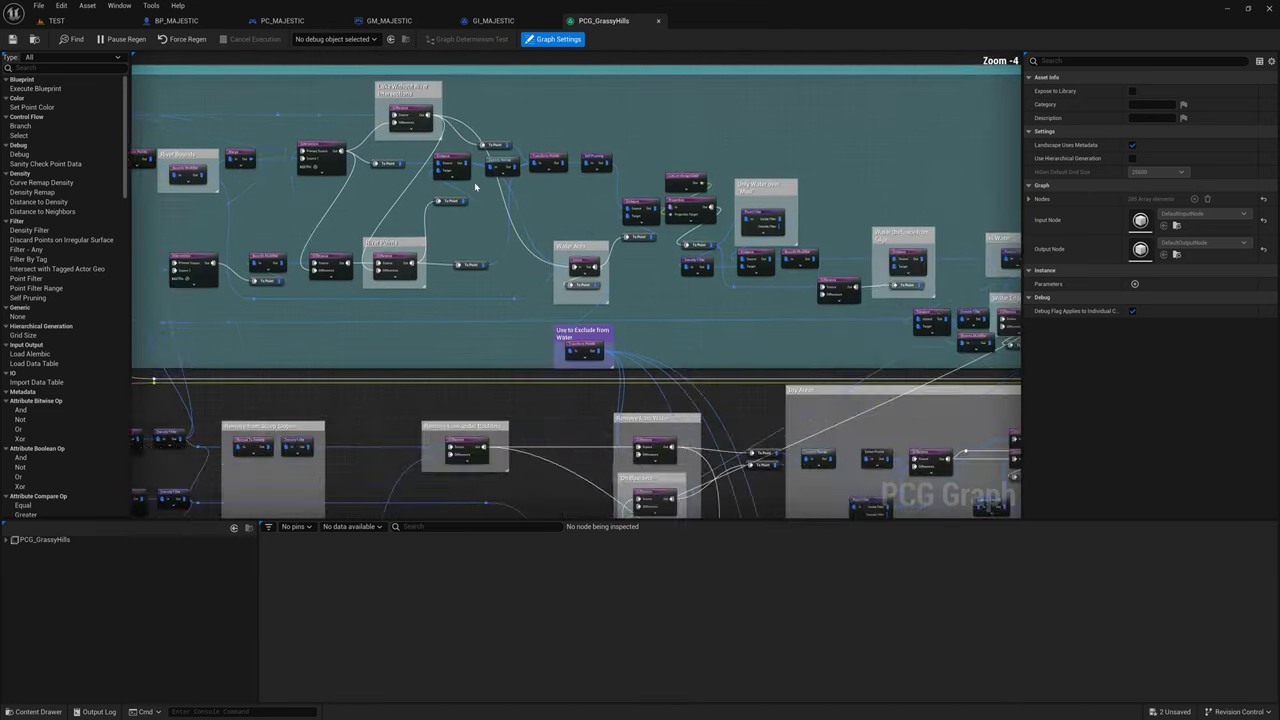
Examine the graph's Lakes & Rivers section and its rock, flower, forest and tree sections
right_drag(434, 199, 713, 288)
scroll(713, 288, up, 2)
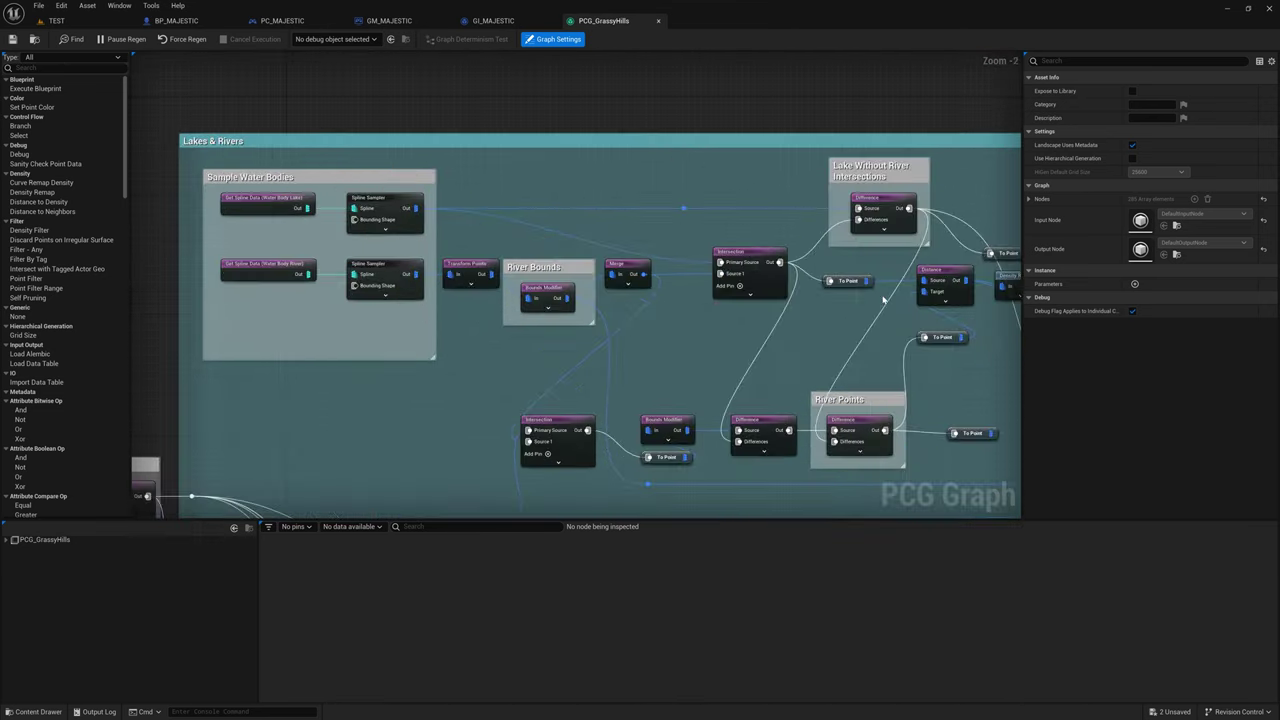
scroll(491, 220, down, 3)
right_drag(872, 256, 434, 239)
right_drag(765, 275, 416, 171)
right_drag(492, 497, 448, 331)
scroll(448, 331, up, 3)
scroll(448, 331, down, 2)
right_drag(684, 383, 543, 483)
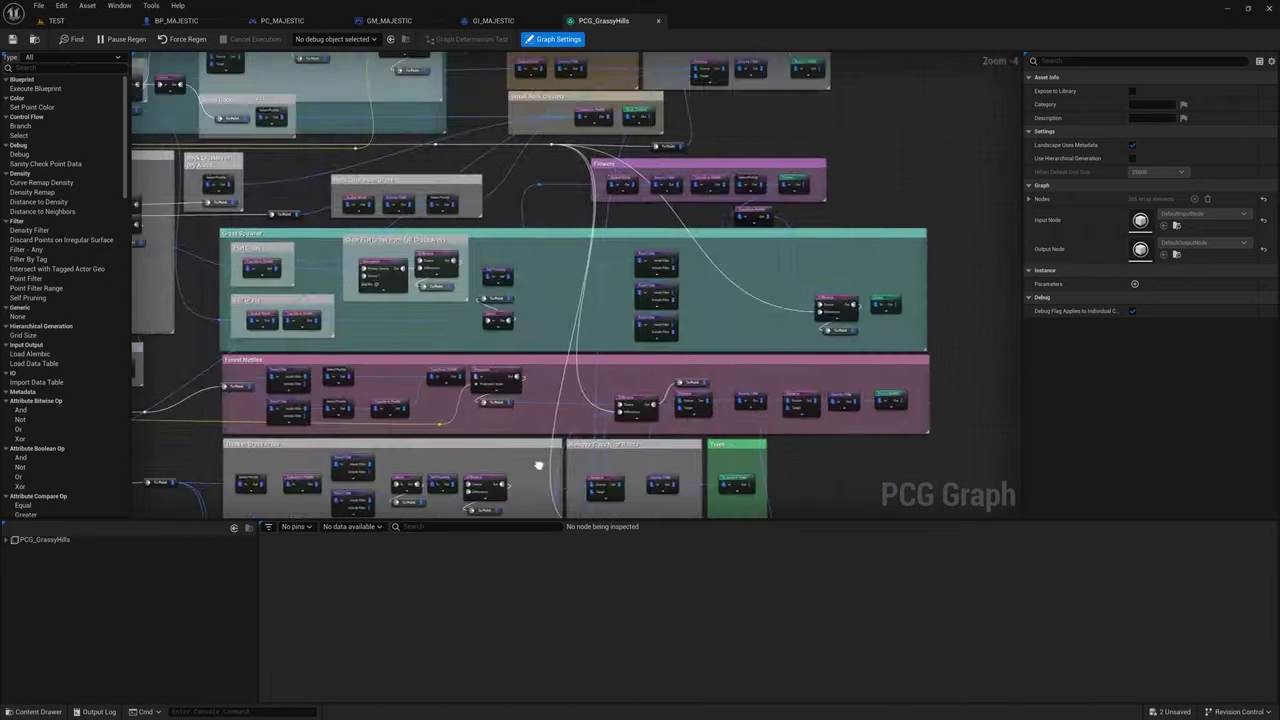
scroll(543, 483, down, 3)
right_drag(338, 514, 725, 420)
scroll(658, 353, down, 1)
Return to the TEST level and set the PCG_GrassyHills volume's locked scale to 250
click(56, 20)
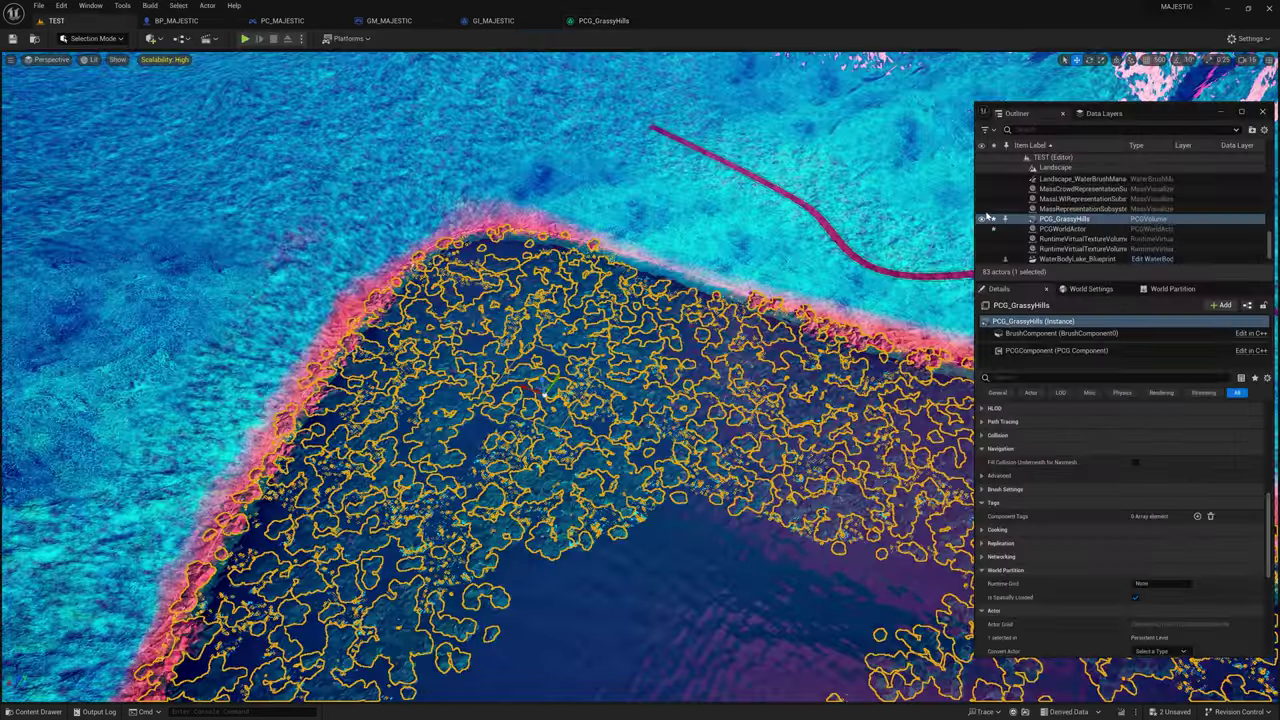
text(250)
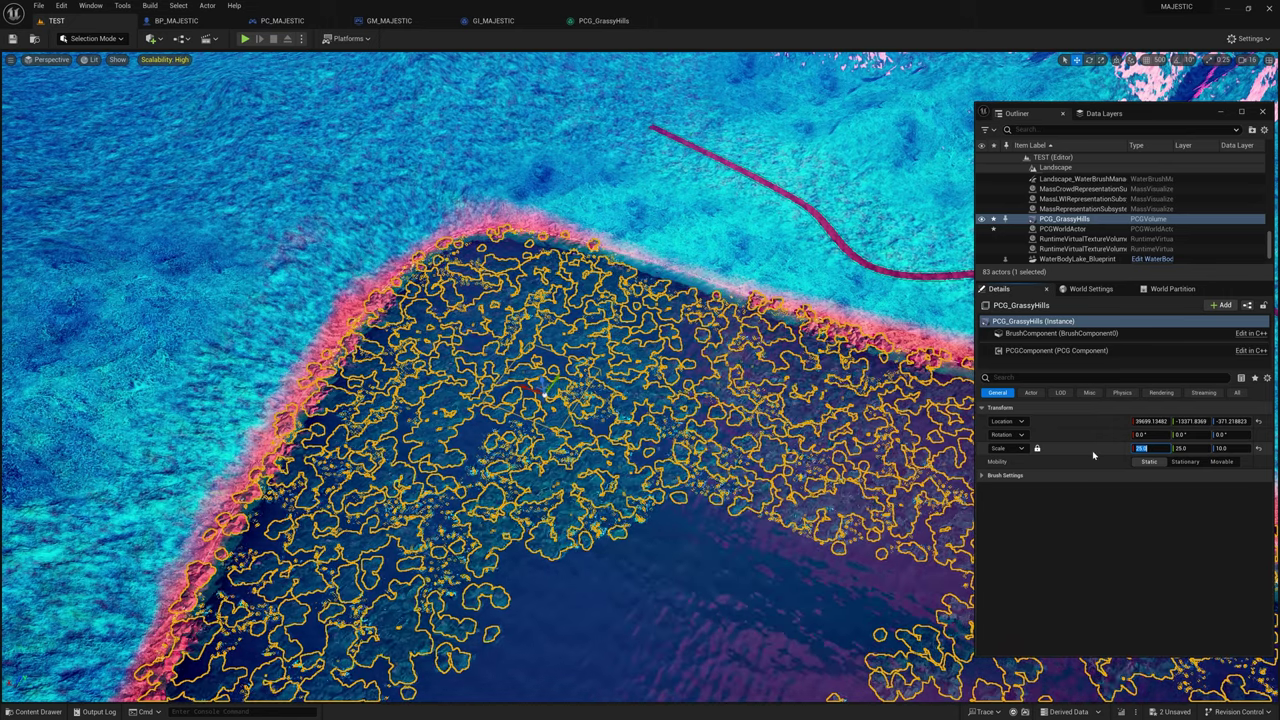
key(Return)
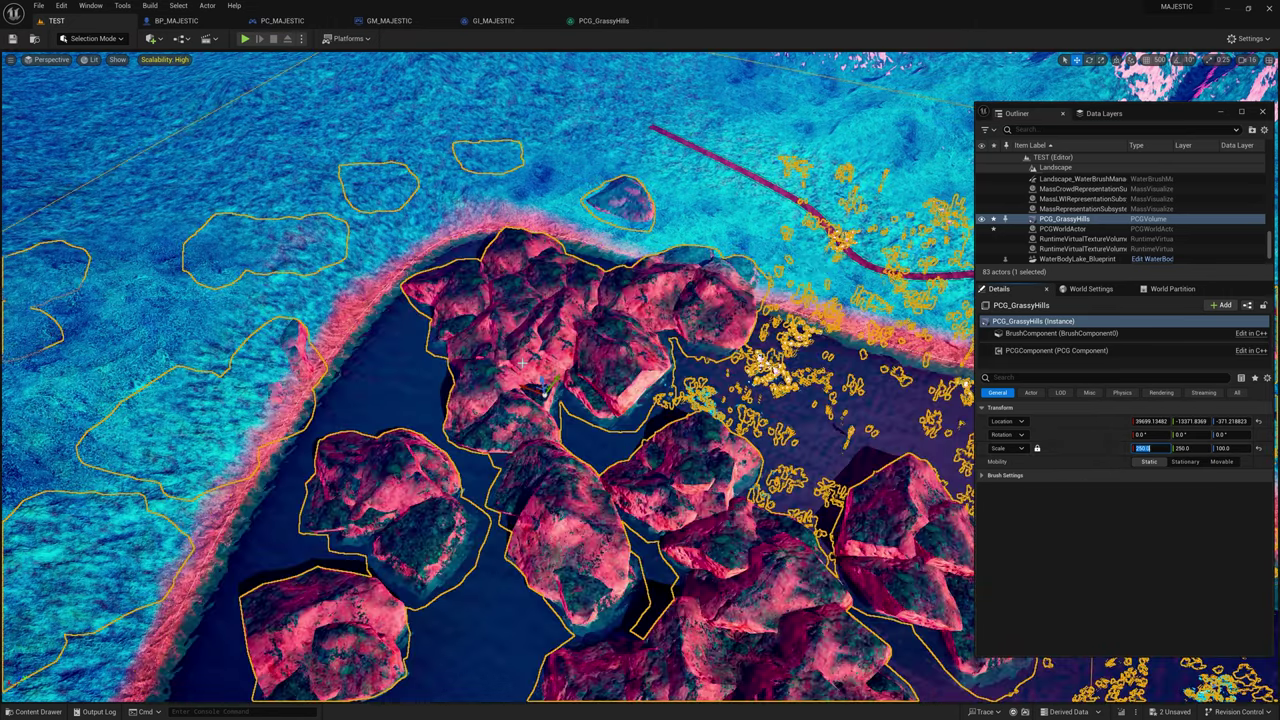
Set the PCG_GrassyHills volume's locked scale to 400 and shift it across the lake
right_drag(624, 325, 700, 212)
key(f)
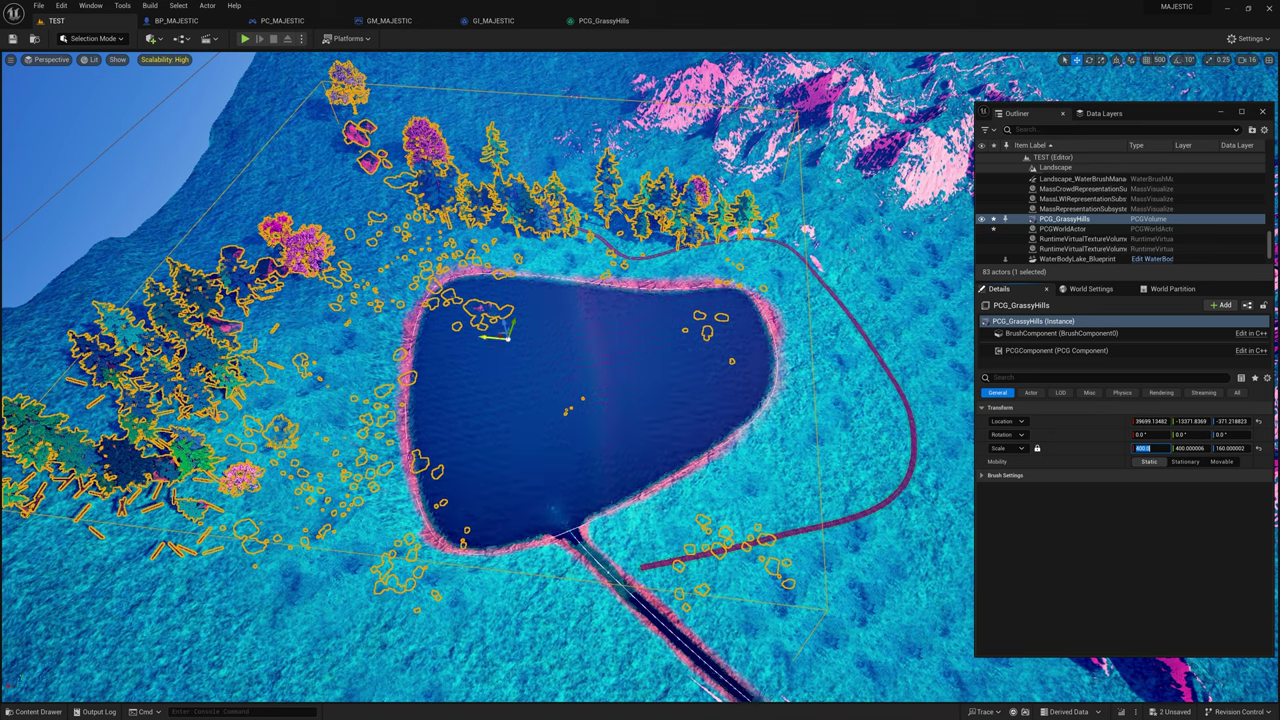
key(Return)
drag(528, 344, 593, 345)
Inspect the trees, plants and rocks generated around the lake and road
right_drag(580, 320, 598, 250)
key(w)
key(w)
click(540, 300)
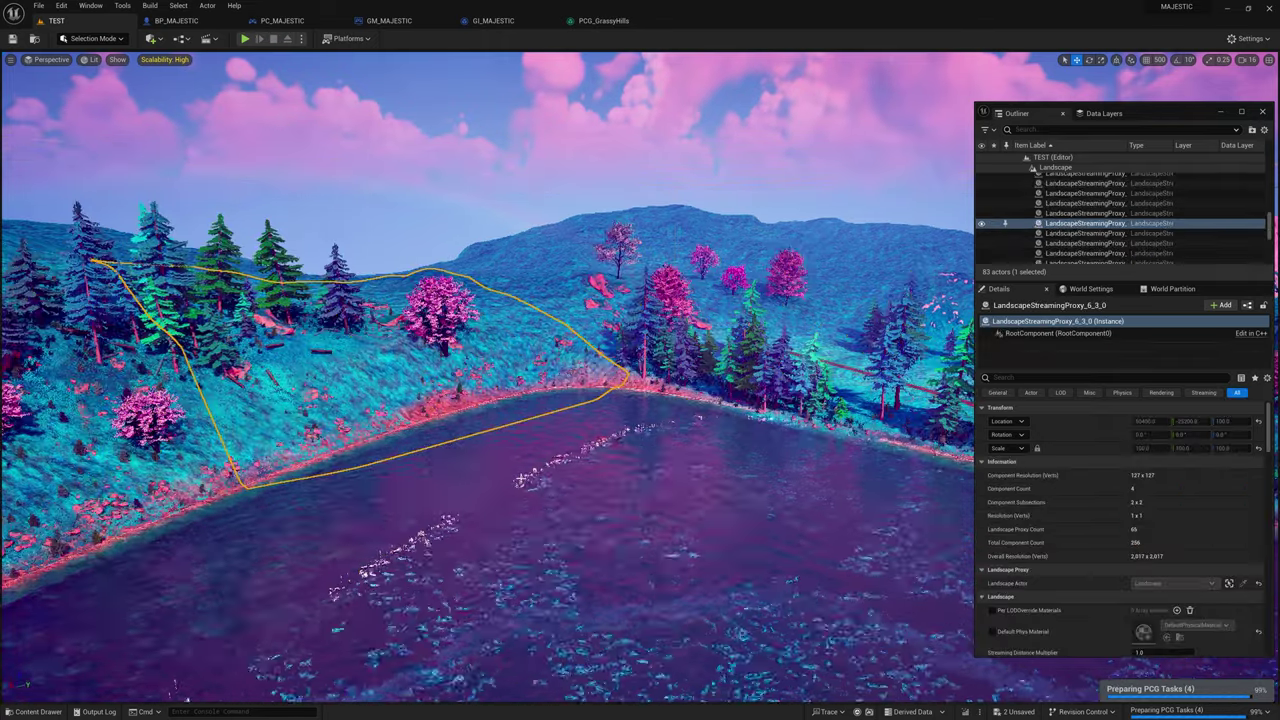
right_drag(540, 300, 44, 324)
right_drag(480, 360, 410, 385)
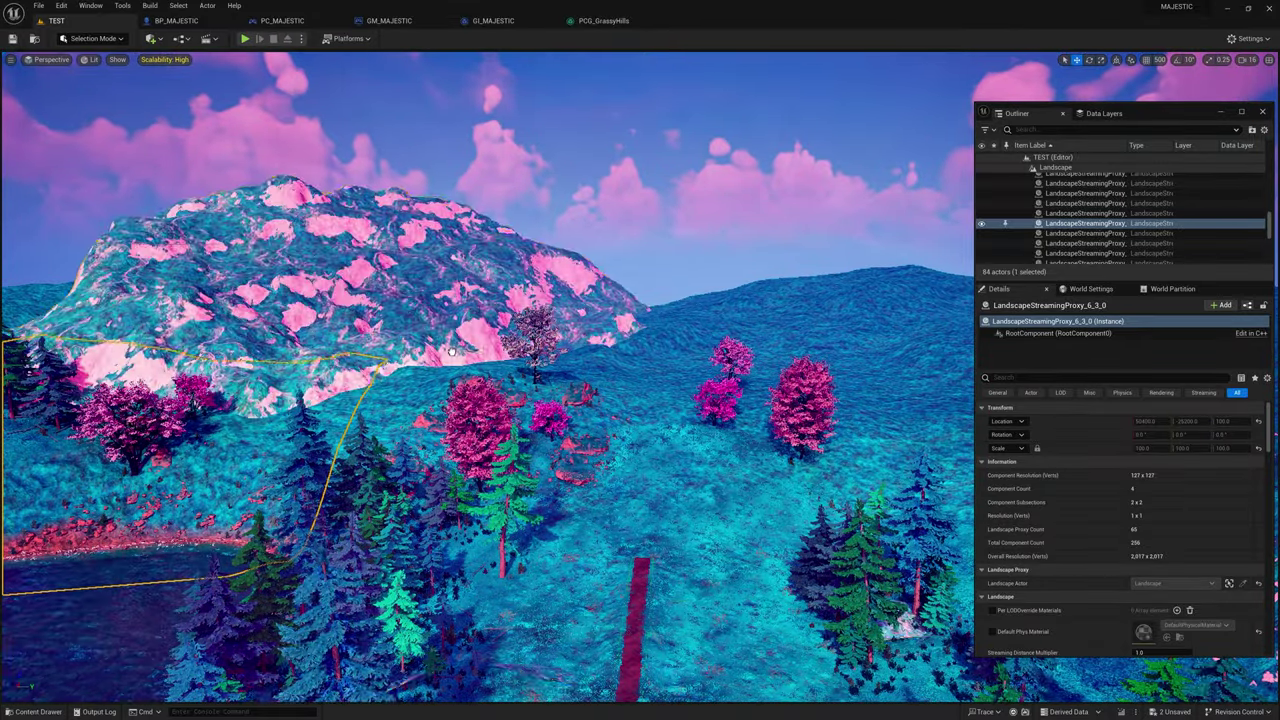
Select the Majestic_Mountain_01 mesh, rotate it about the vertical axis and set its locked scale to 15
click(451, 350)
key(f)
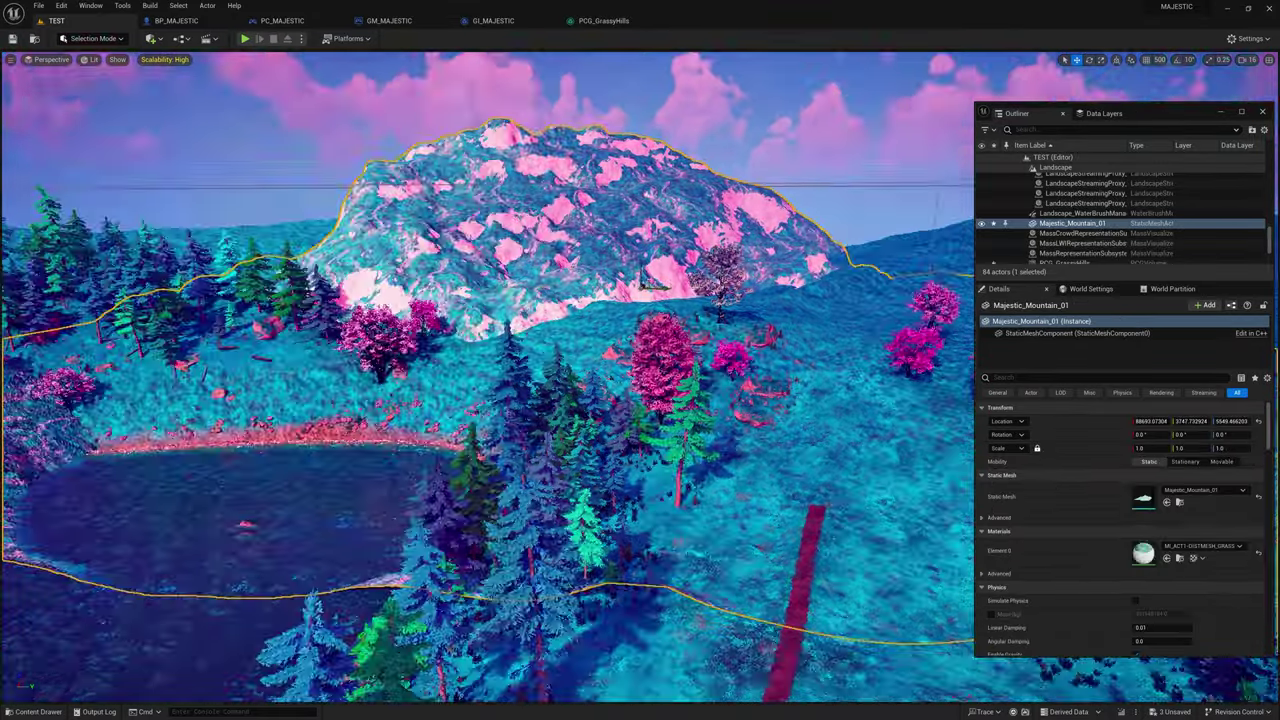
drag(652, 313, 651, 264)
key(e)
drag(1228, 435, 1246, 435)
click(1146, 448)
text(25)
key(Return)
Move Majestic_Mountain_01 far behind the lake's hills as a backdrop, adjusting its rotation and height
key(w)
drag(652, 262, 345, 162)
right_drag(623, 308, 480, 225)
key(e)
drag(622, 307, 634, 220)
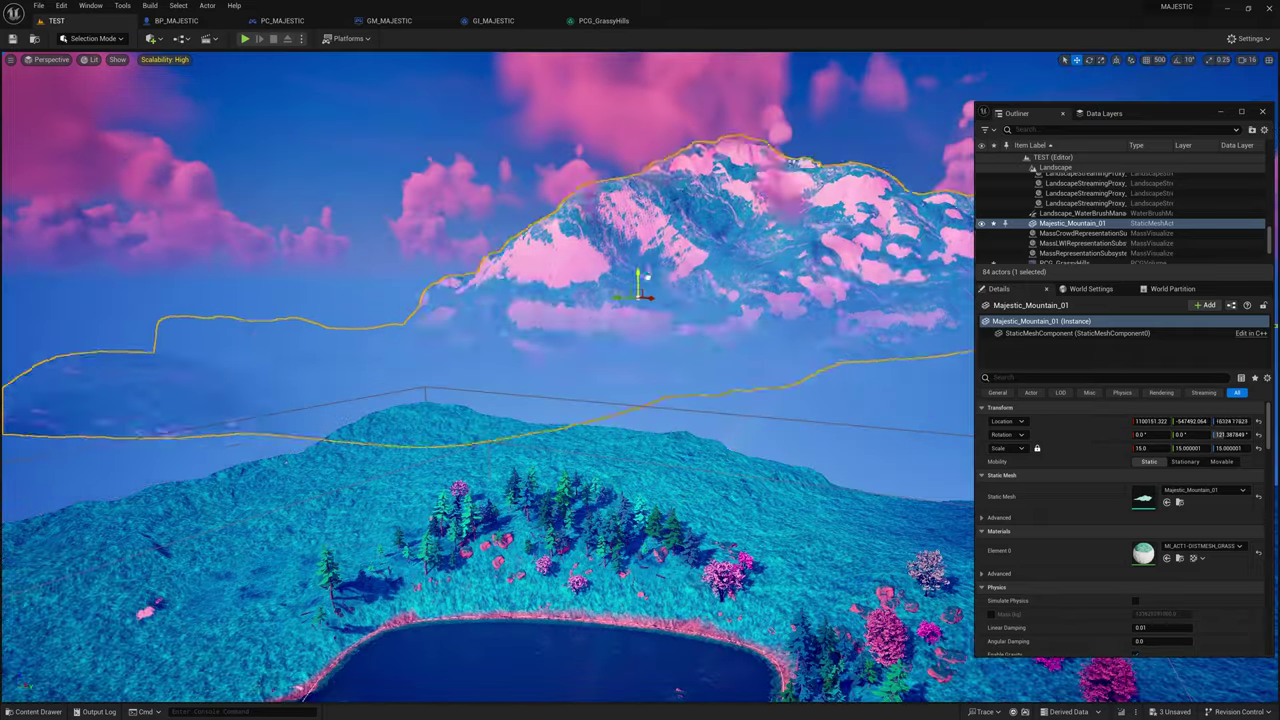
drag(639, 277, 637, 250)
Build up the mountain backdrop with a copy of Majestic_Mountain_01, repositioning and rotating it along the horizon
drag(640, 290, 668, 300)
key(e)
right_drag(677, 300, 480, 300)
key(w)
key(e)
drag(723, 294, 440, 200)
key(w)
mouse_move(440, 200)
right_down()
mouse_move(460, 220)
mouse_move(740, 230)
mouse_move(440, 220)
right_up()
key(e)
drag(380, 268, 745, 250)
key(w)
Move Majestic_Mountain_2 beside the first mountain behind the lake and fine-tune its angle and height
right_drag(745, 250, 841, 263)
drag(379, 213, 701, 202)
key(e)
key(w)
key(e)
key(w)
drag(706, 206, 697, 147)
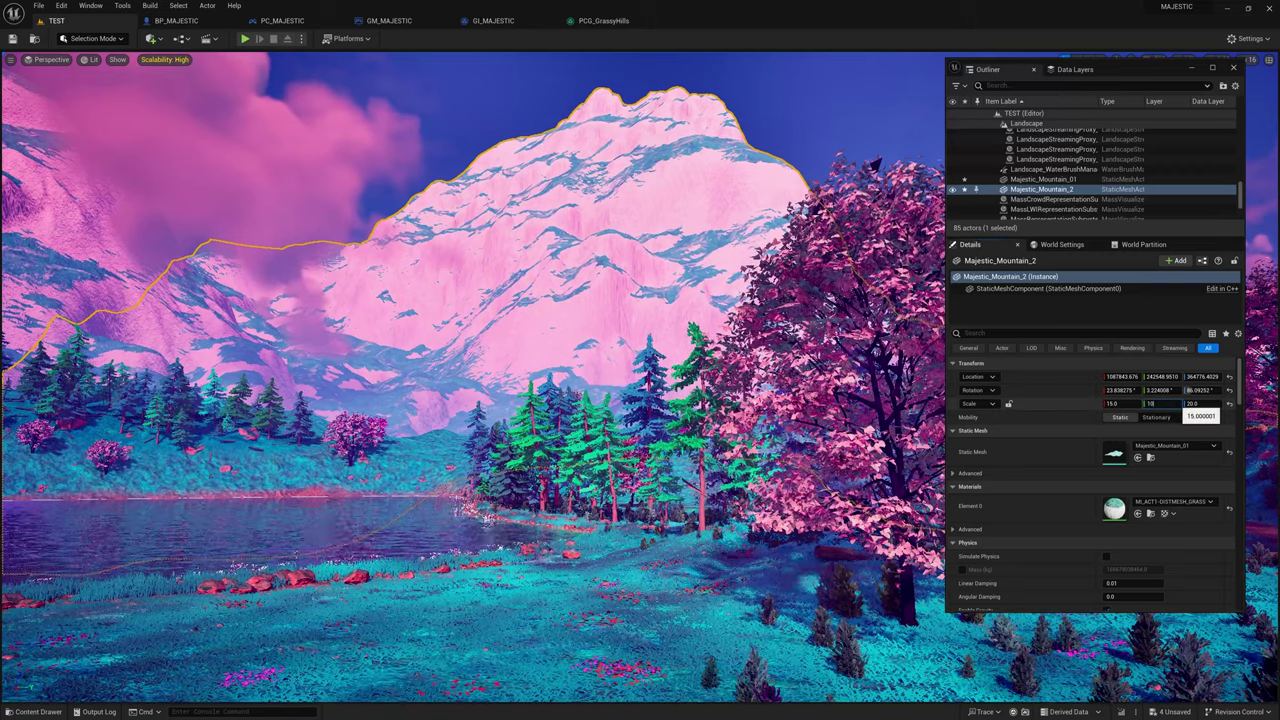
Set Majestic_Mountain_2's scale to 15, 15 and 18, and check the backdrop from the road area
key(Return)
text(2)
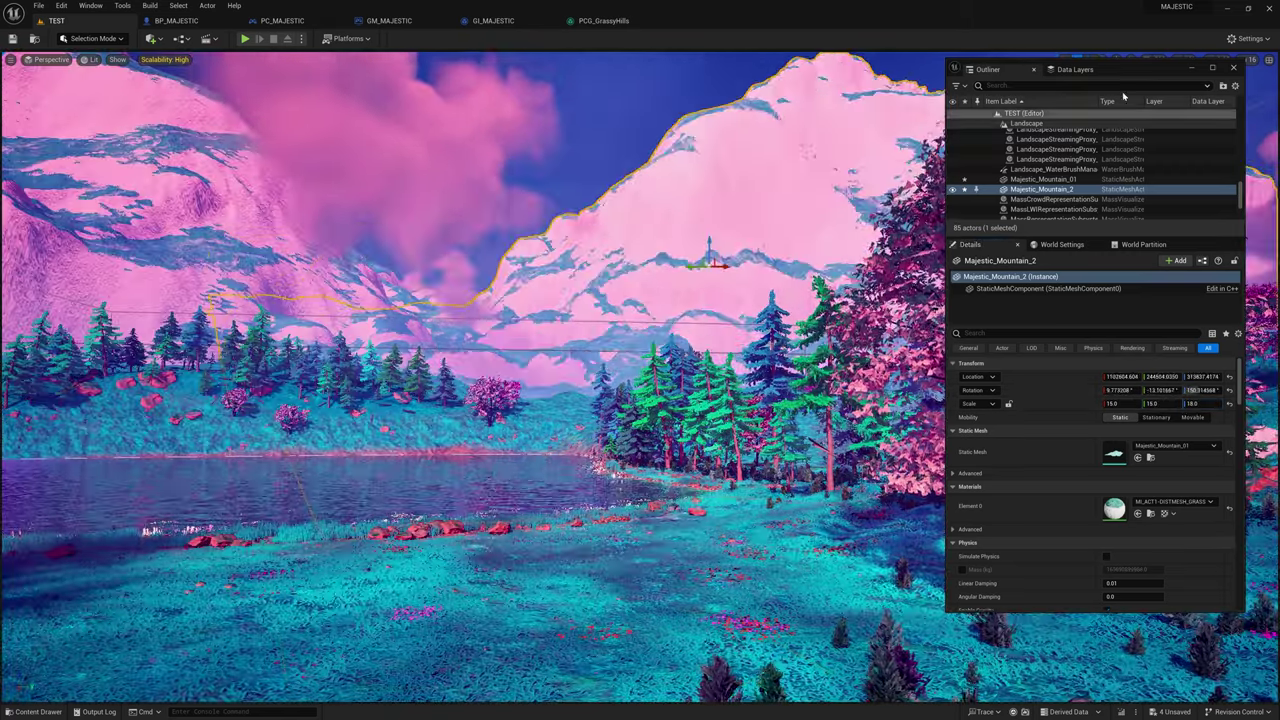
right_drag(640, 360, 990, 420)
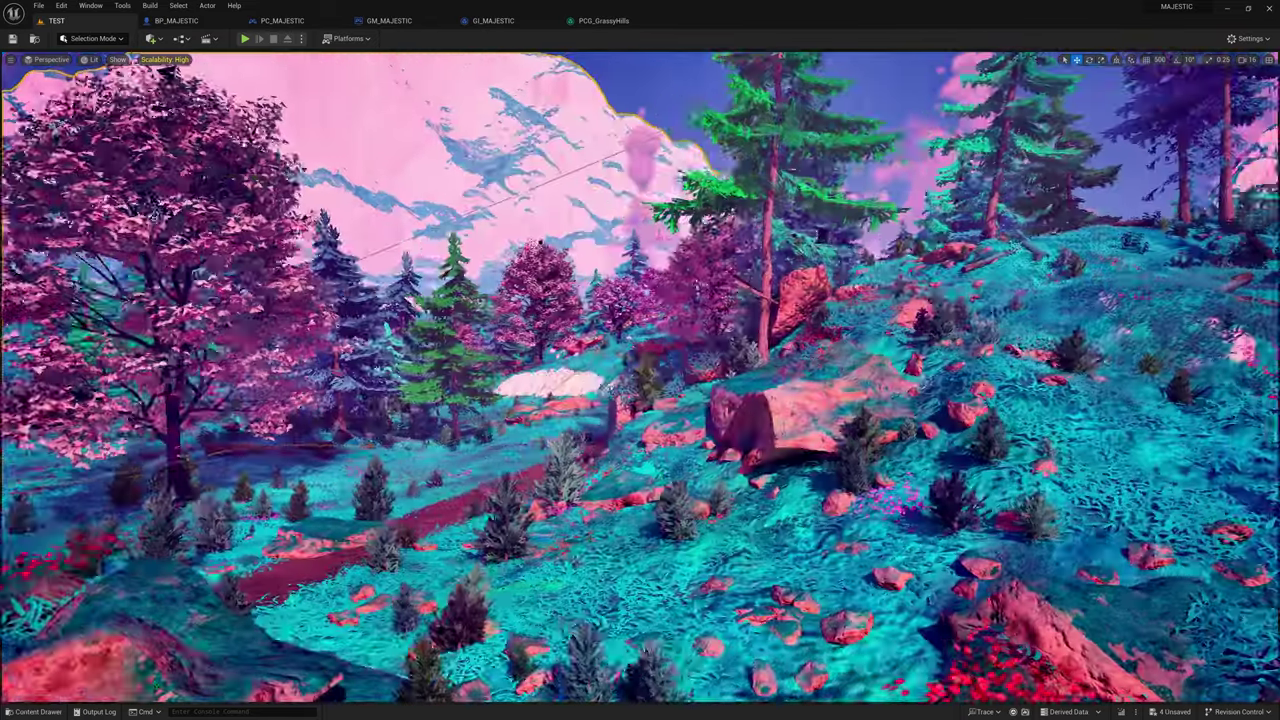